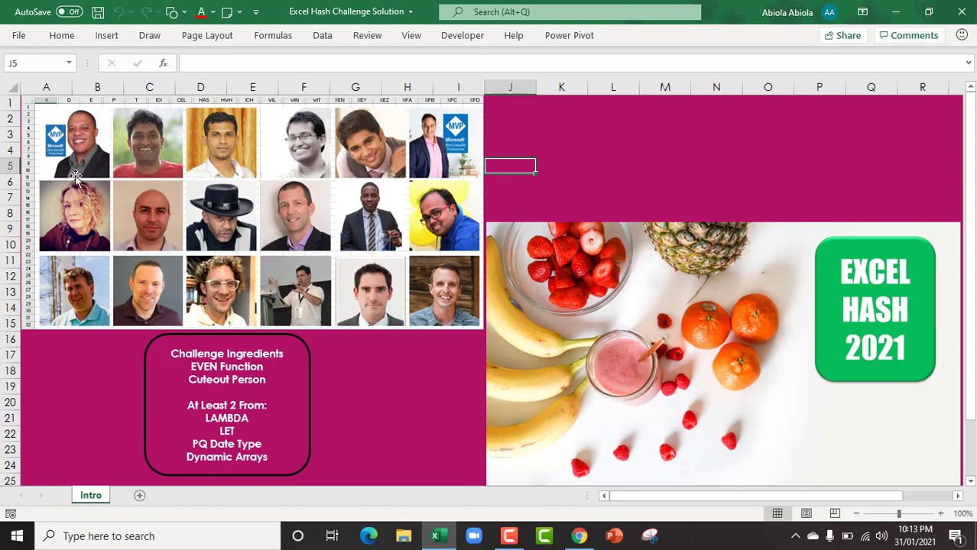
Import from the Access file Excel Challenge.accdb and preview its Data table in the Navigator.
click(322, 35)
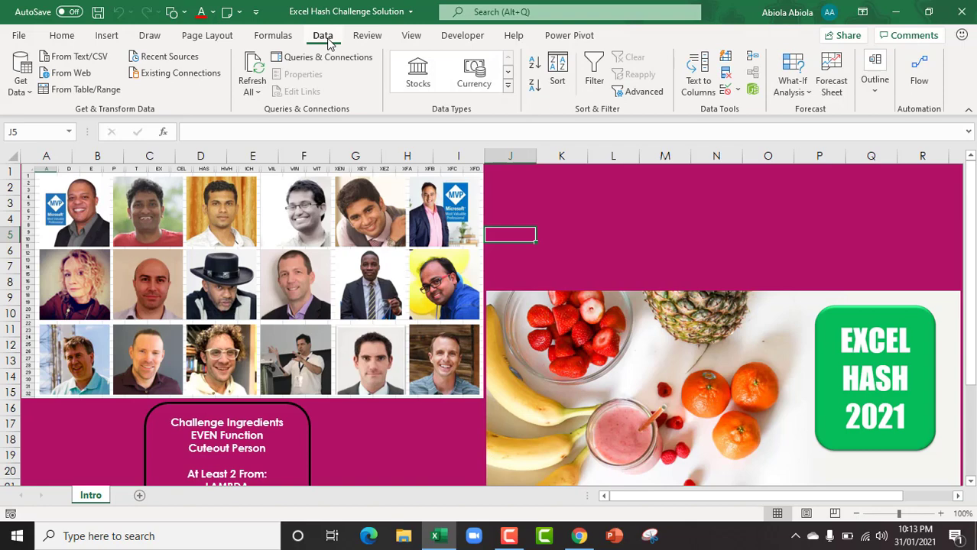
click(21, 80)
mouse_move(61, 156)
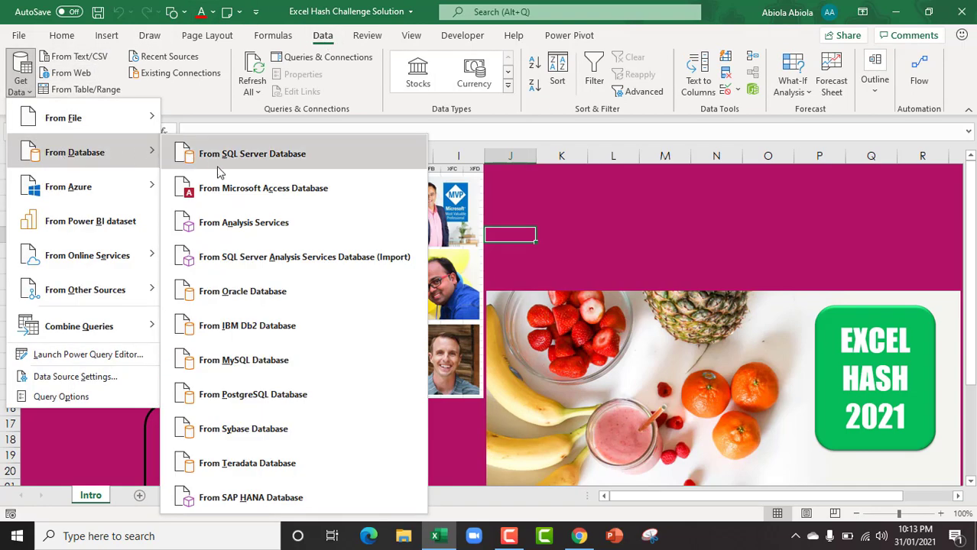
click(233, 193)
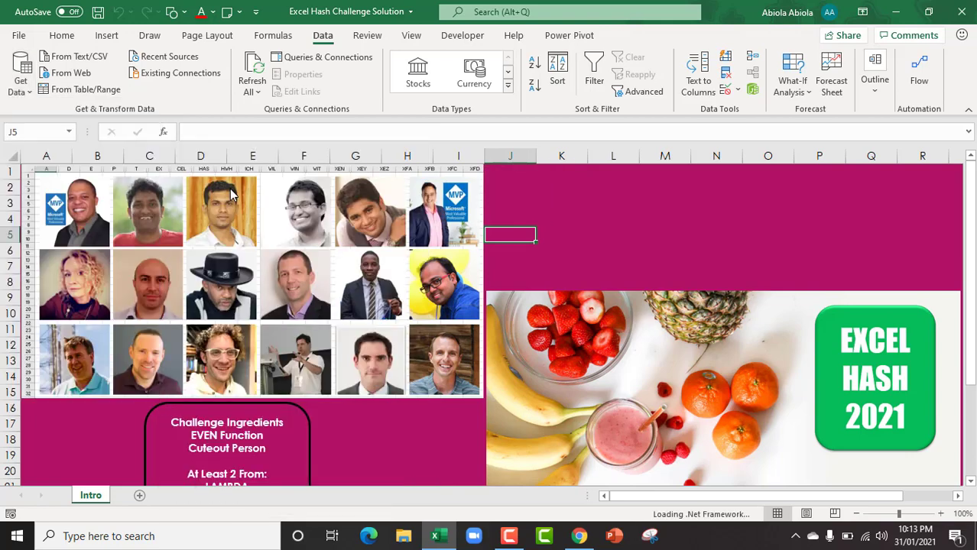
click(438, 135)
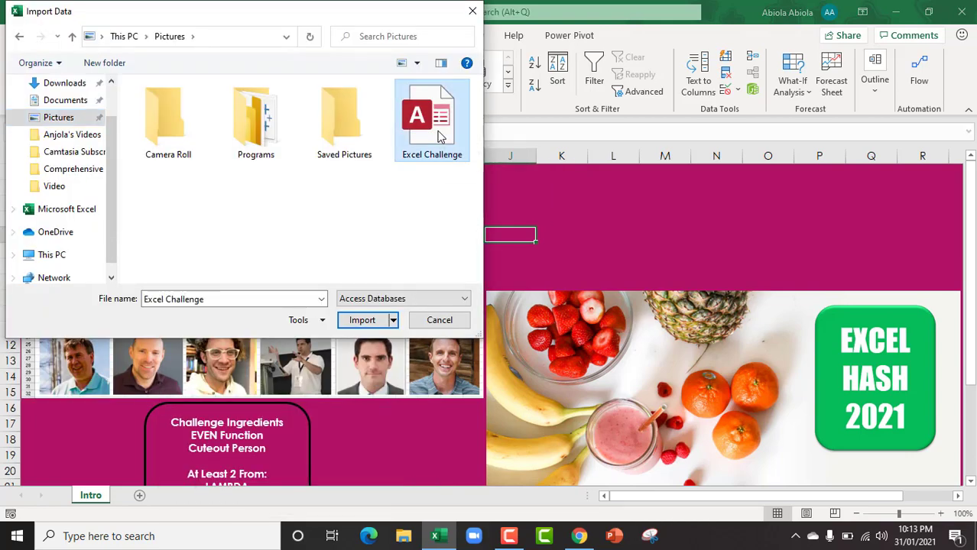
double_click(438, 135)
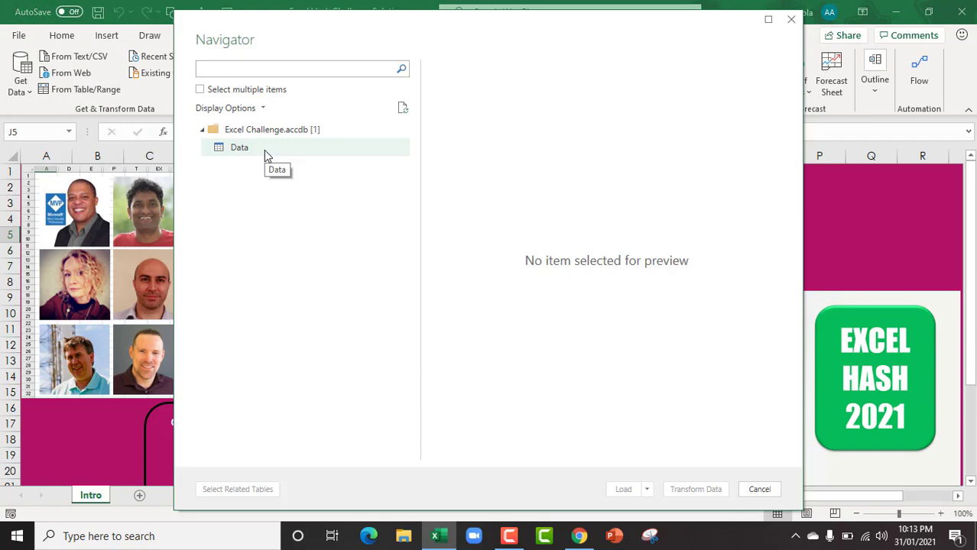
click(264, 150)
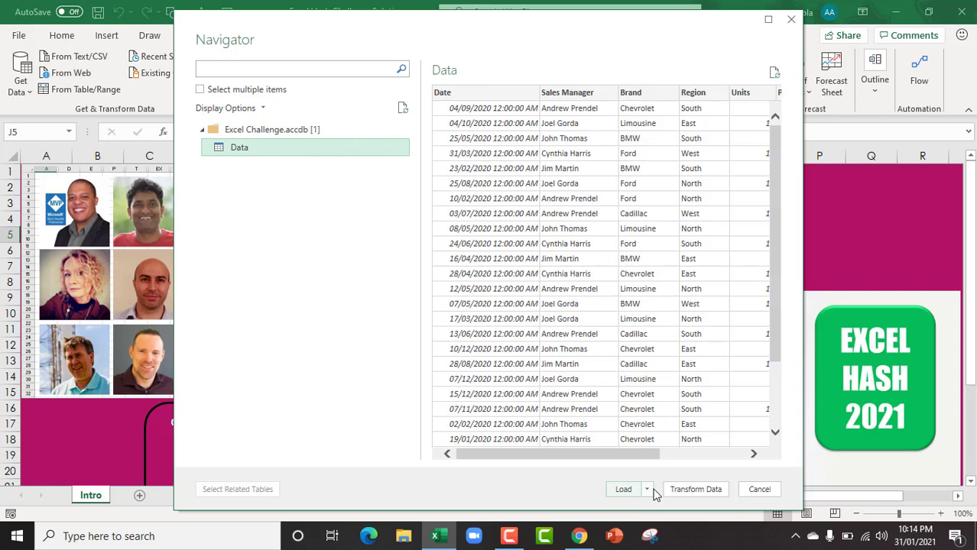
In Power Query Editor, change the Date column's type to Date.
click(680, 489)
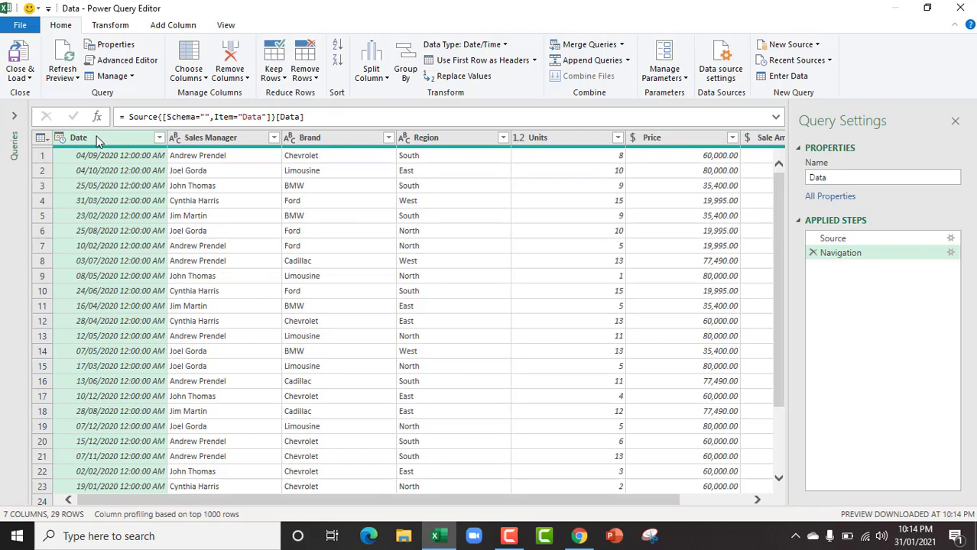
right_click(97, 142)
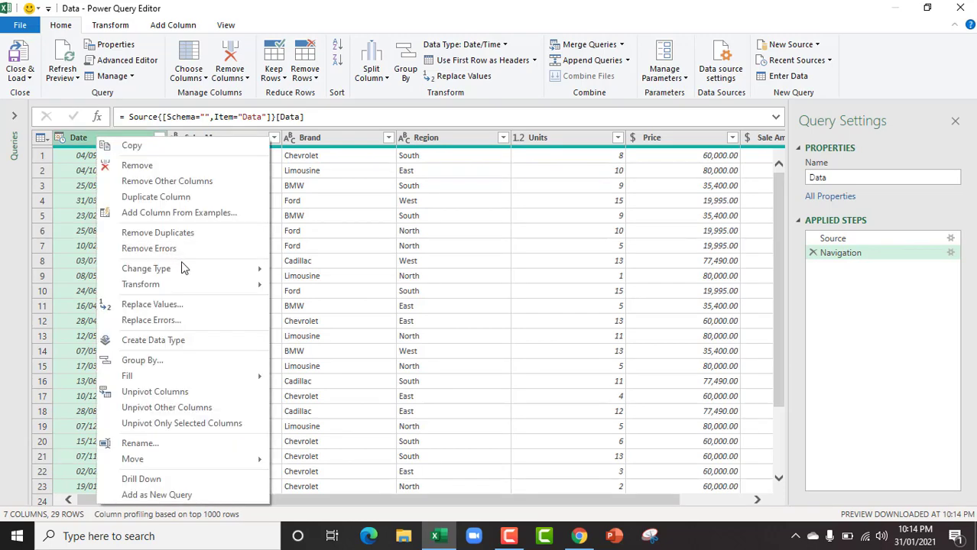
mouse_move(184, 269)
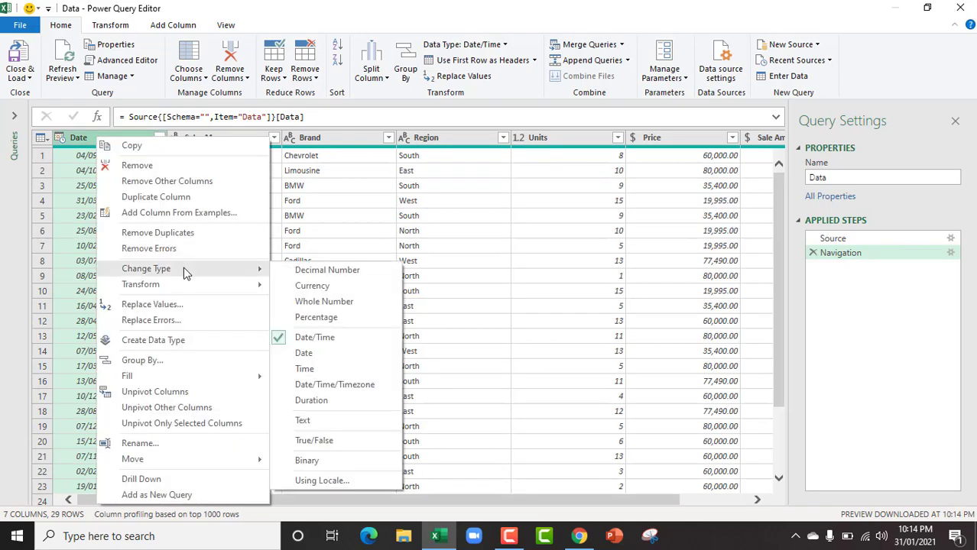
click(316, 352)
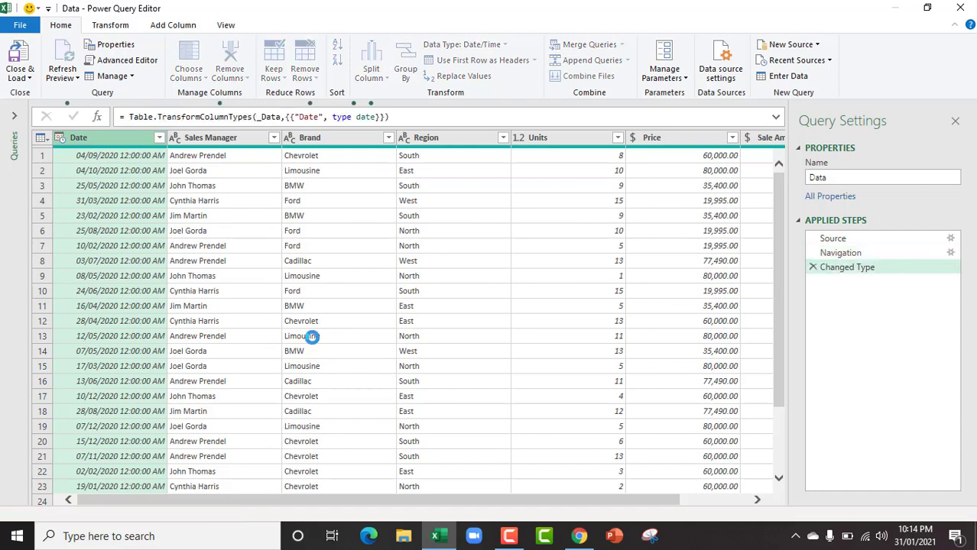
Load the query as a table on a new worksheet and close the Queries pane.
click(22, 77)
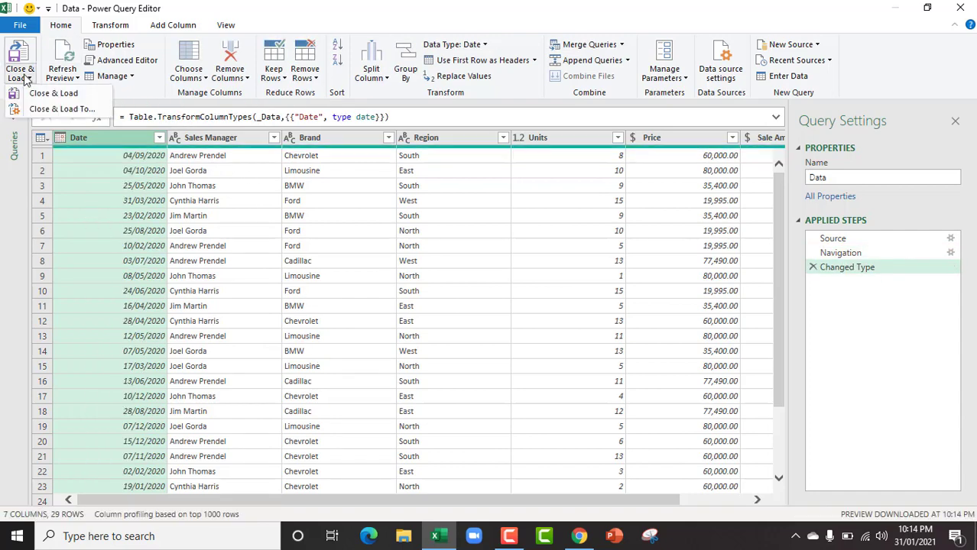
click(57, 109)
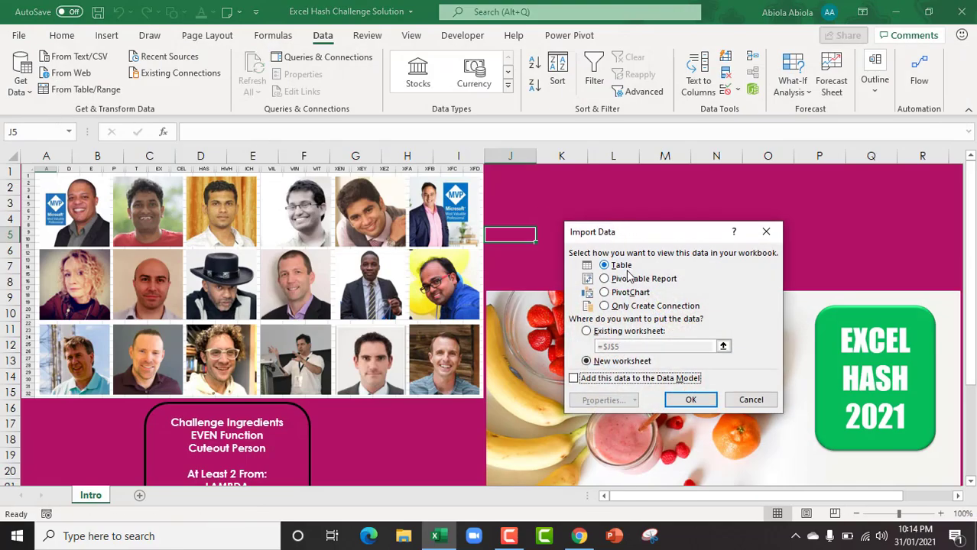
click(687, 400)
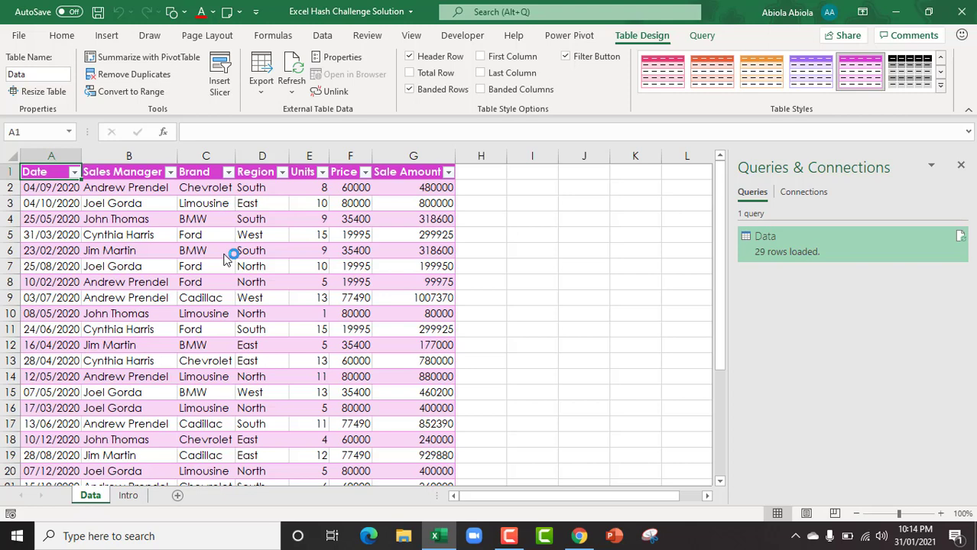
click(961, 170)
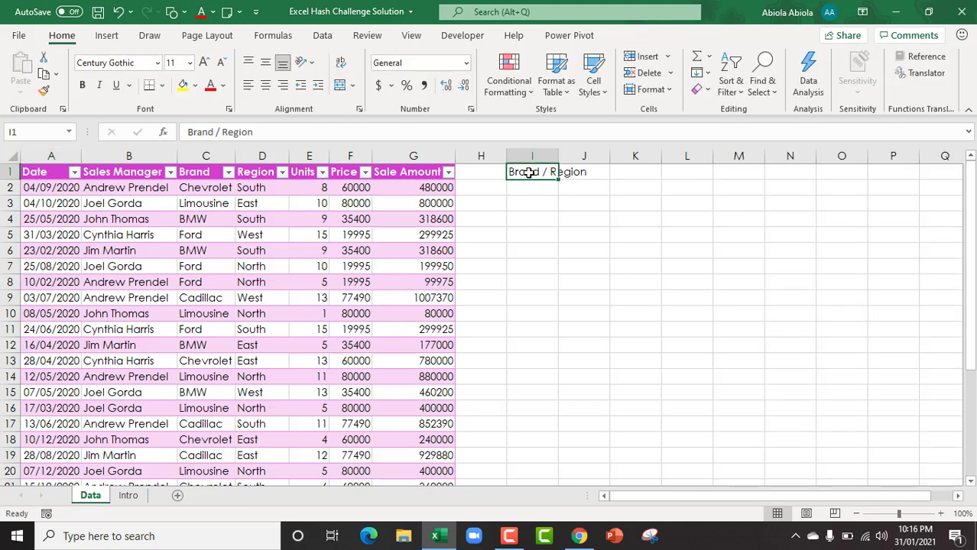
Enter the heading 'Brand / Region' in cell I1.
key(Delete)
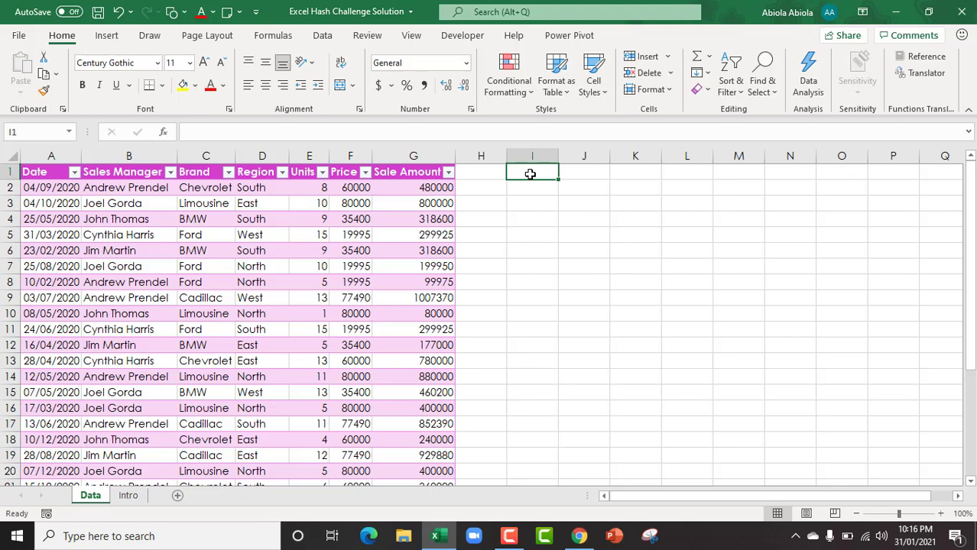
text(Brand)
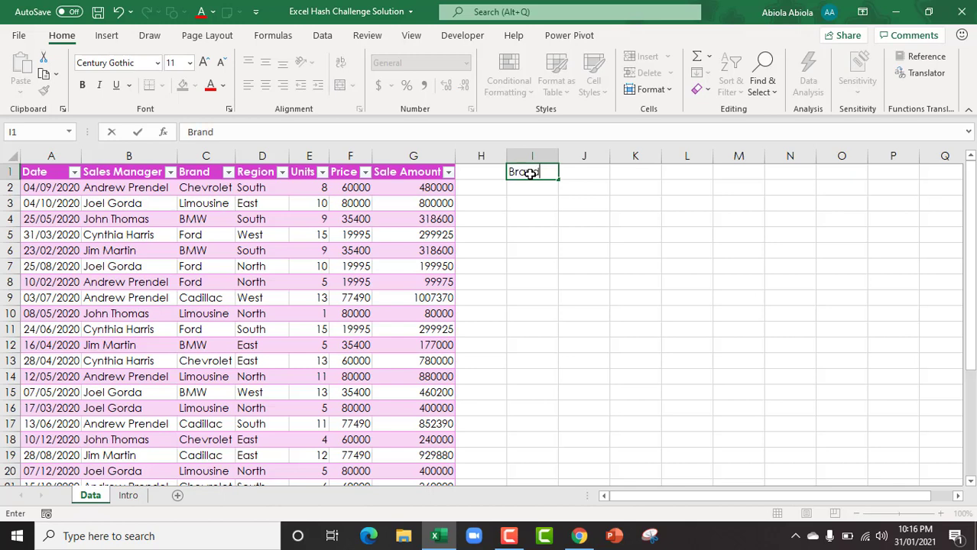
text( / Region)
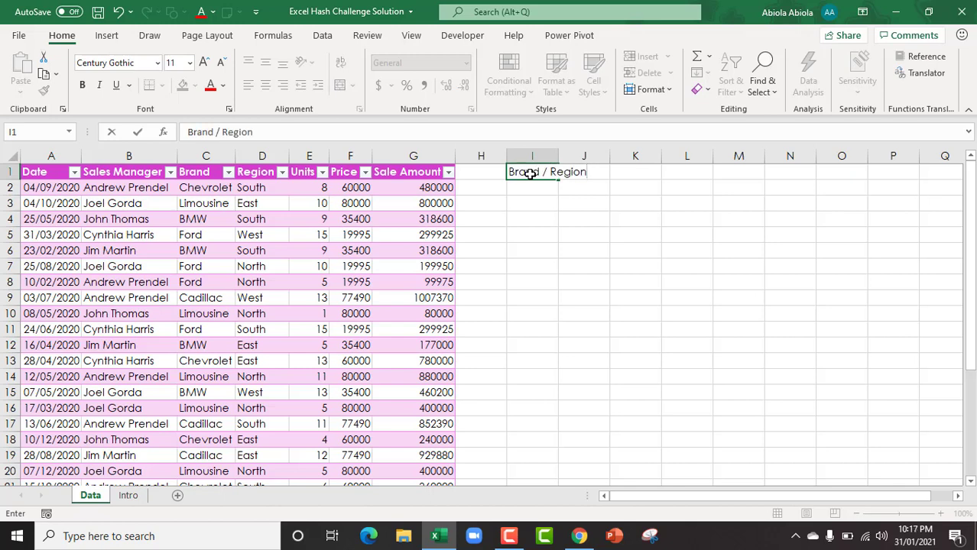
key(Return)
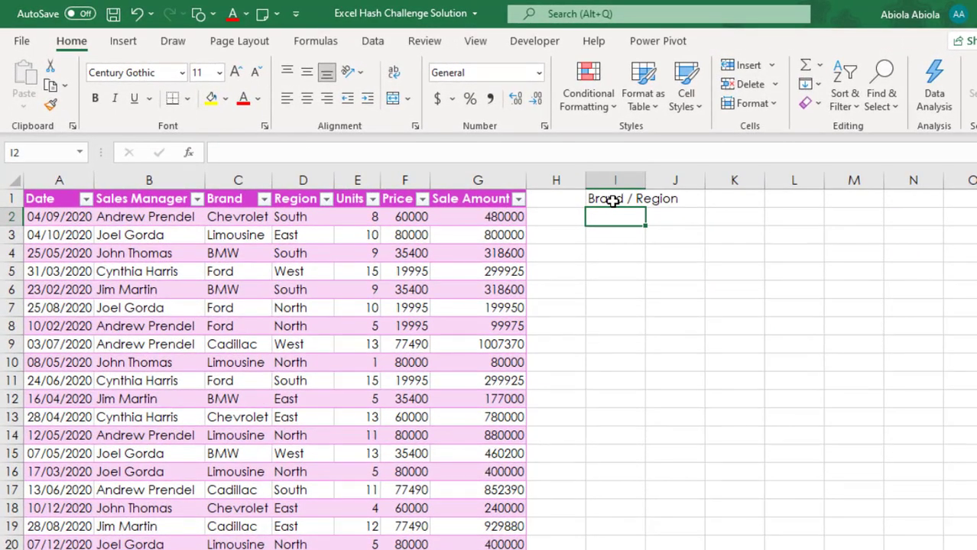
Enter =SORT(UNIQUE(Data[Brand])) in I2 to spill the brands, and widen column I.
text(=sort)
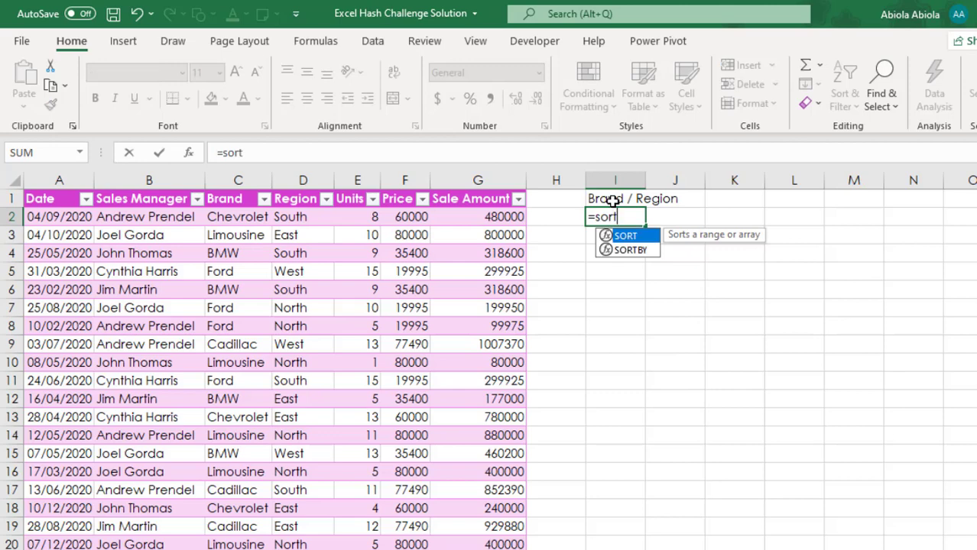
key(Tab)
text(uniq)
key(Tab)
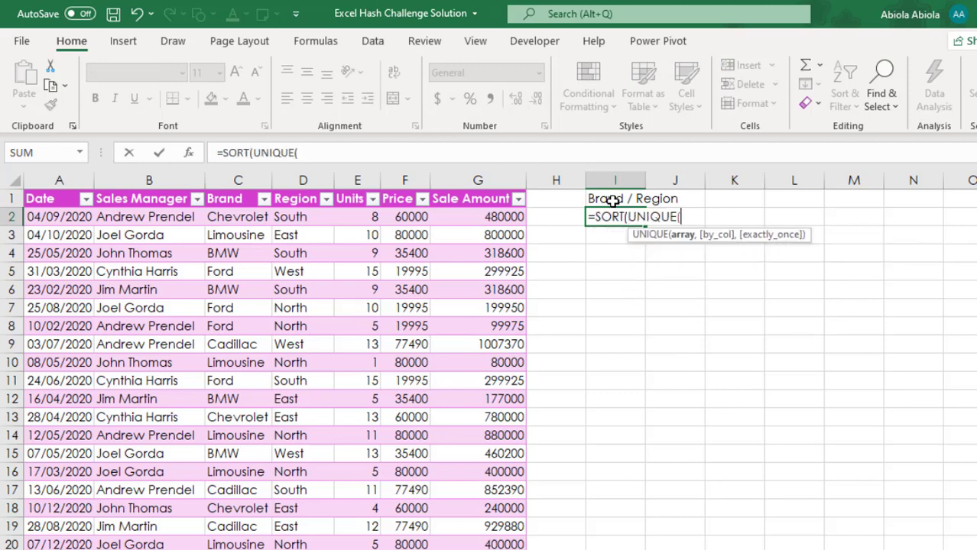
click(220, 196)
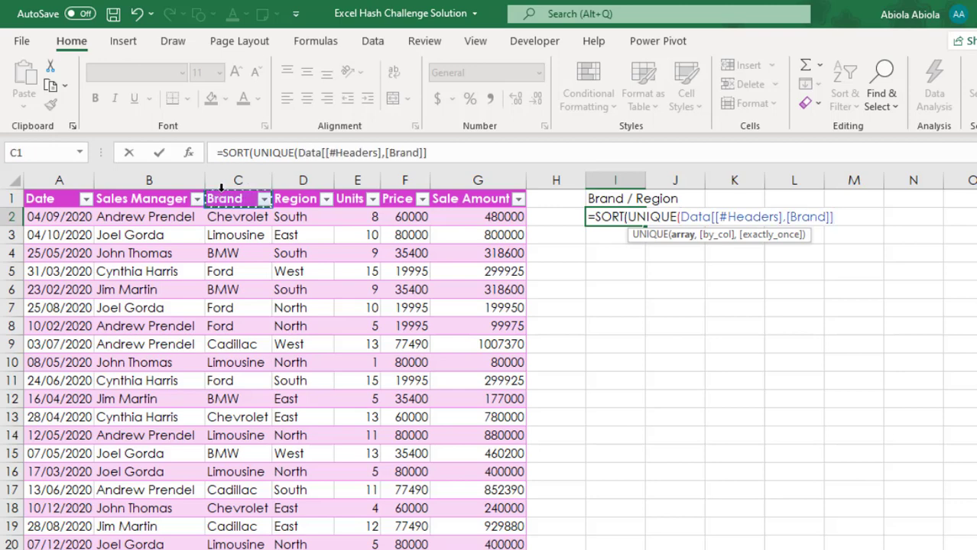
click(221, 188)
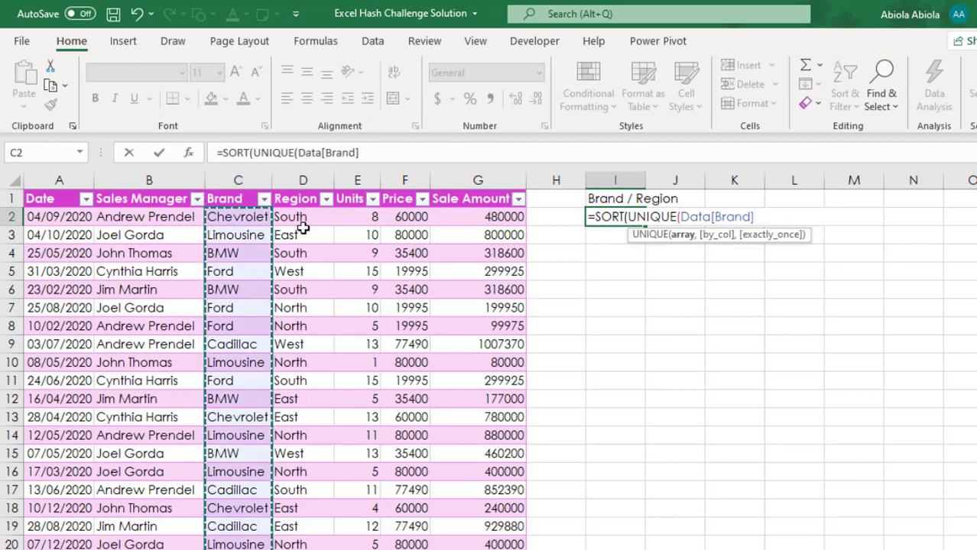
text()))
key(ctrl+Return)
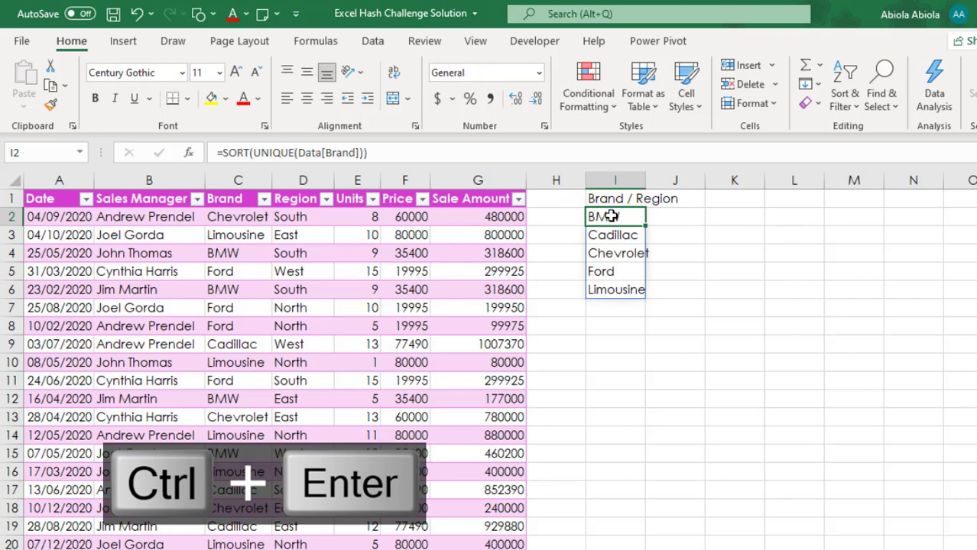
drag(609, 223, 612, 255)
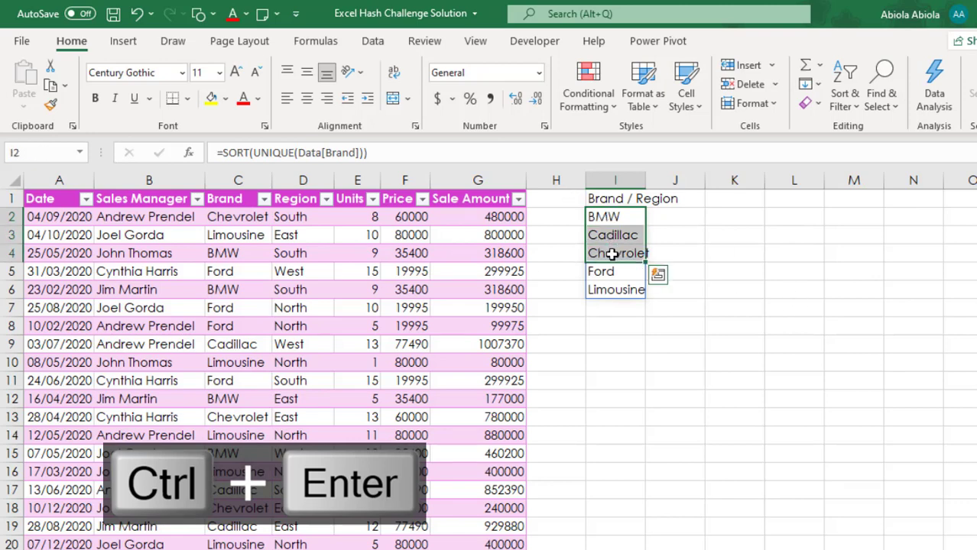
drag(645, 184, 680, 186)
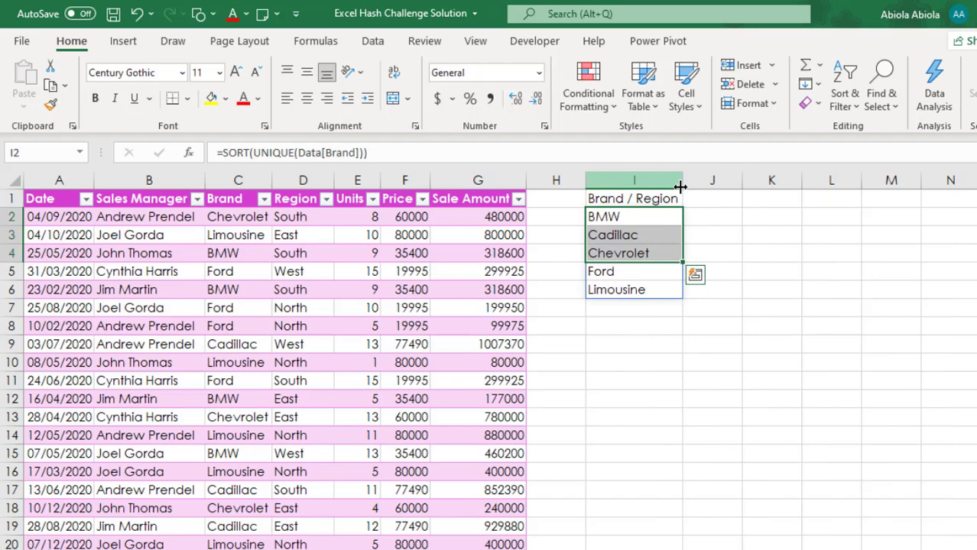
Enter =TRANSPOSE(SORT(UNIQUE(Data[Region]))) in J1 to spill East, North, South, West across.
click(691, 197)
text(=trt)
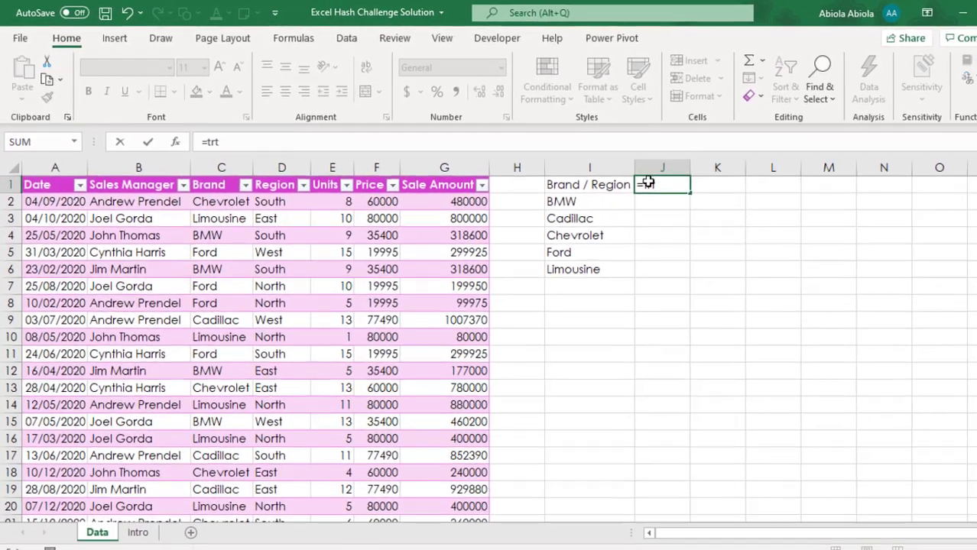
key(BackSpace)
text(a)
key(Tab)
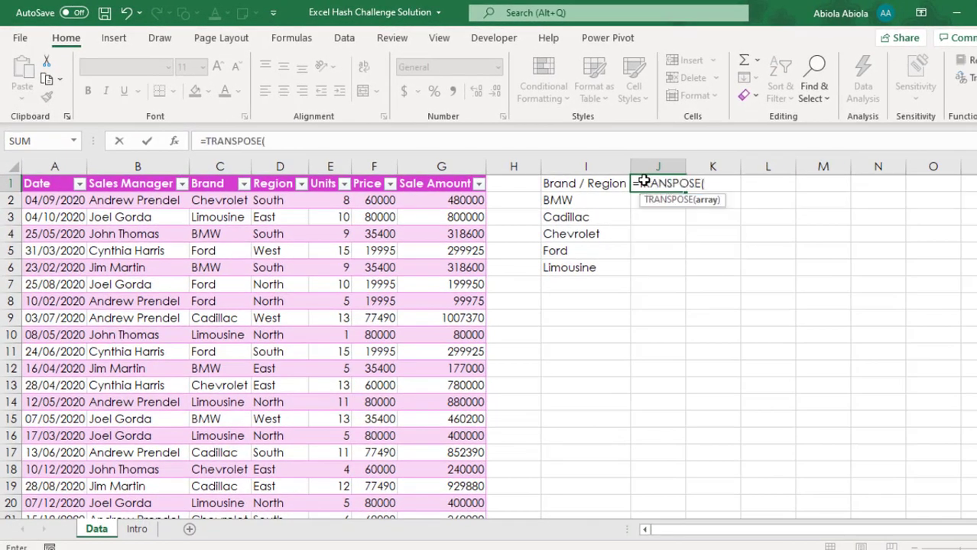
text(sort)
key(Tab)
text(un)
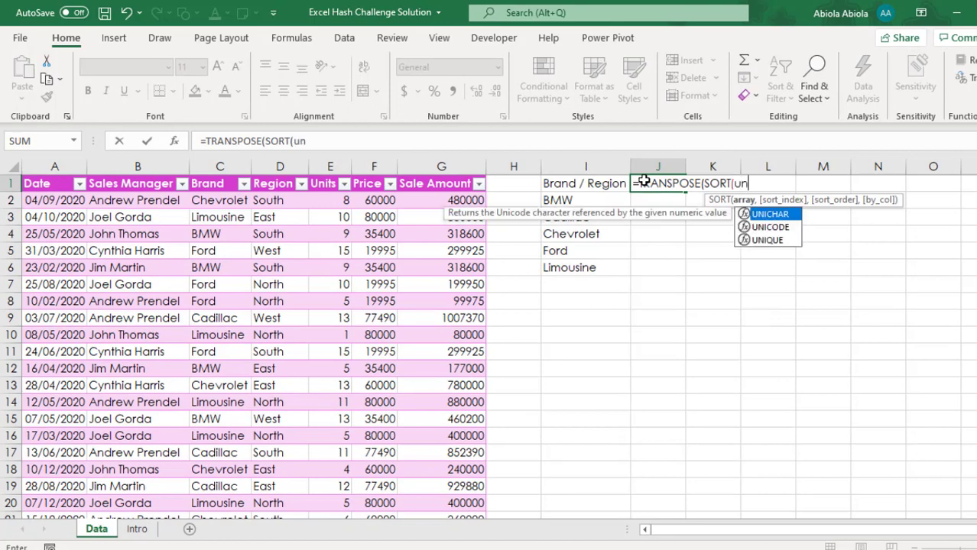
text(iq)
key(Tab)
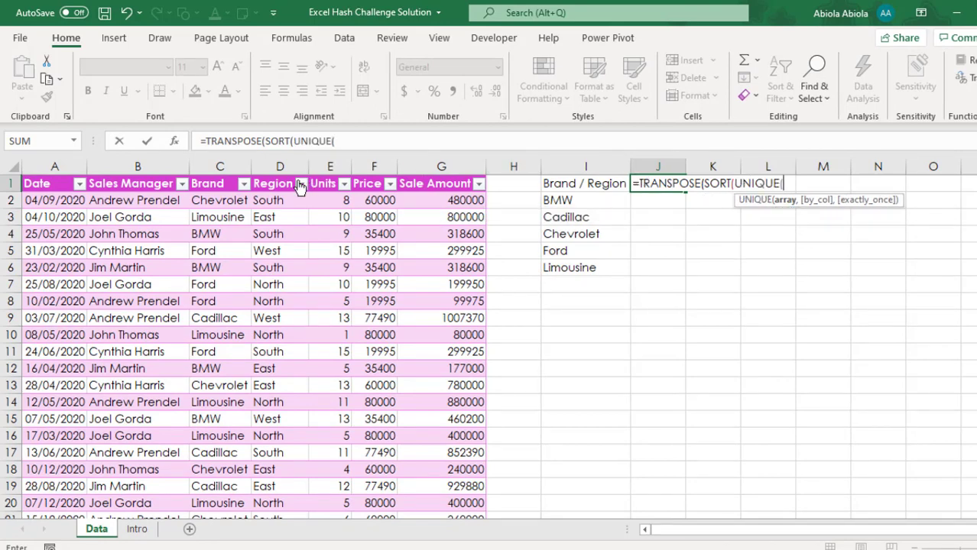
click(272, 176)
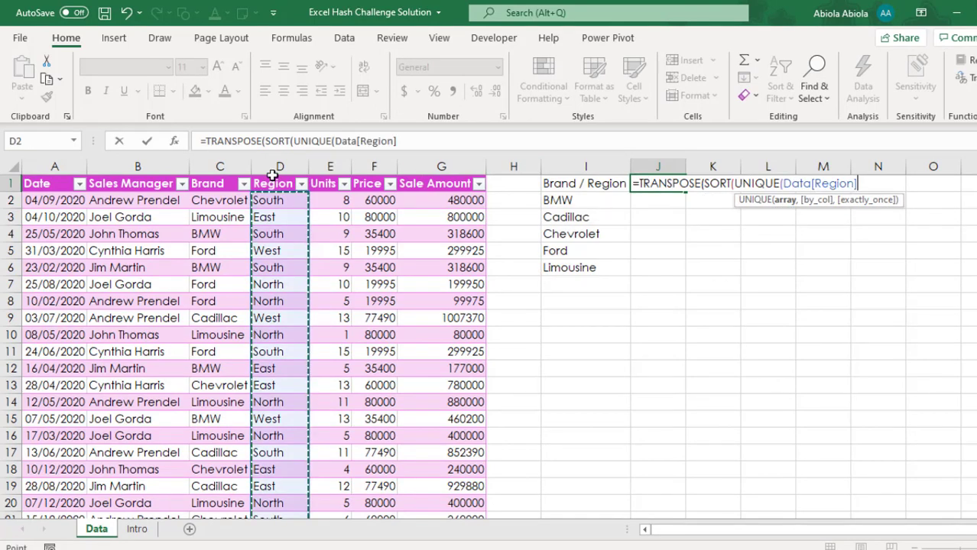
text())))
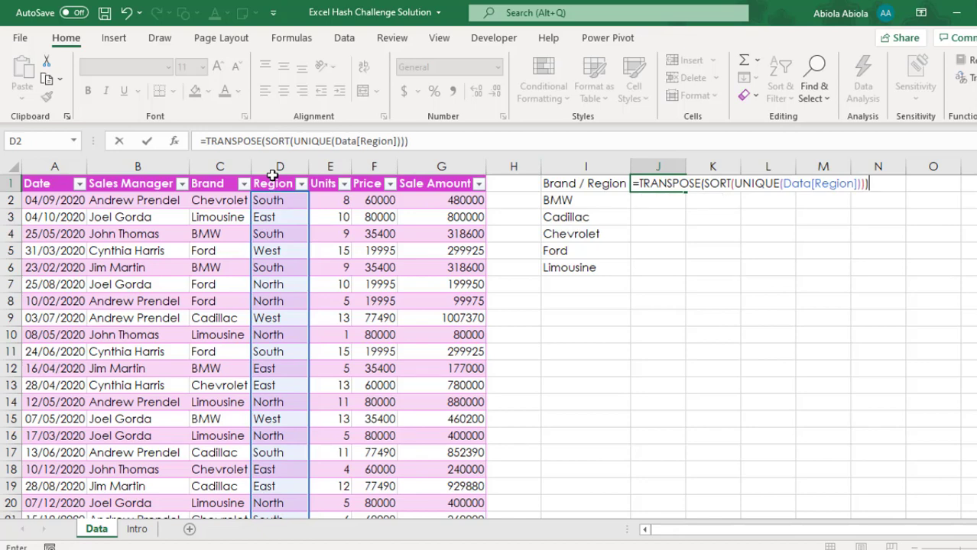
key(ctrl+Return)
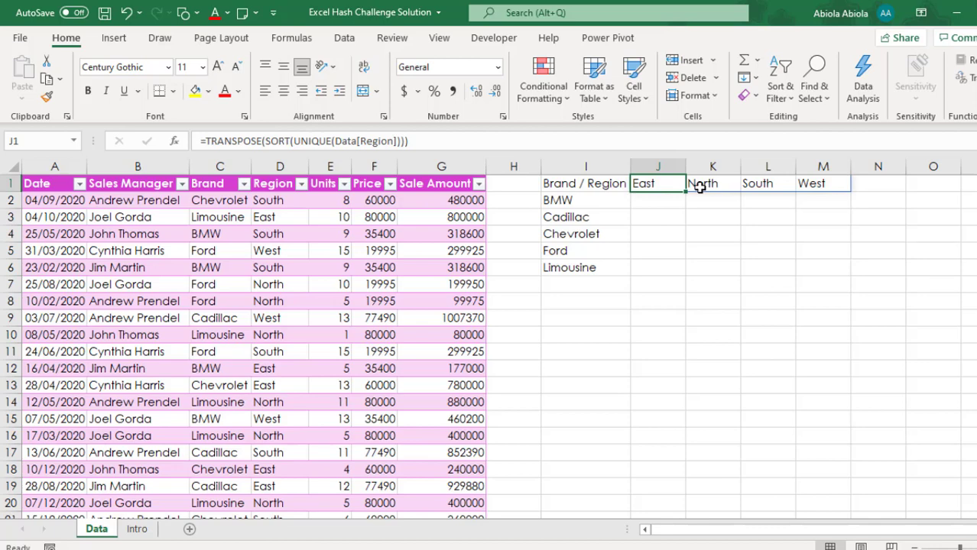
Begin a LET formula in J2 with myBrand = $I2, myRgion = J$1, and myCal starting FILTER.
click(645, 199)
text(=)
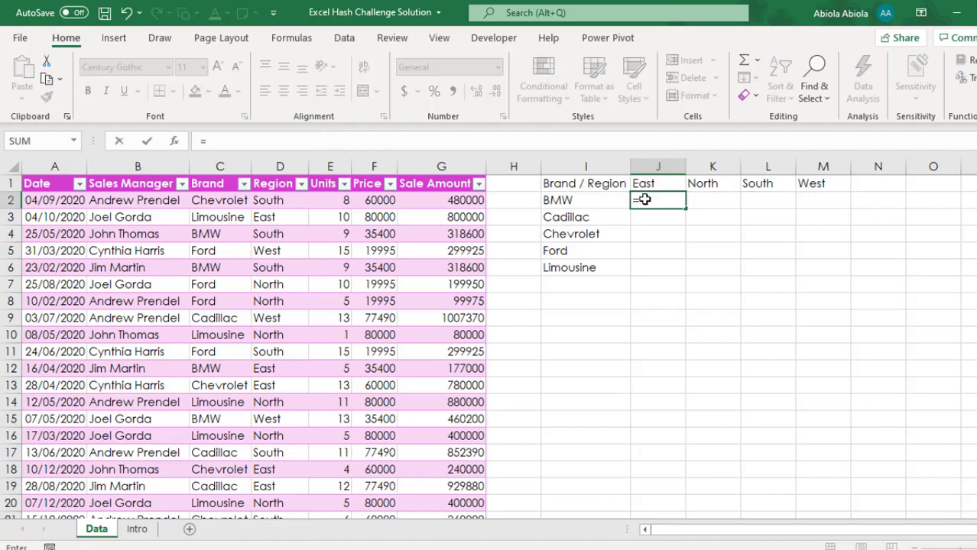
text(let)
key(Tab)
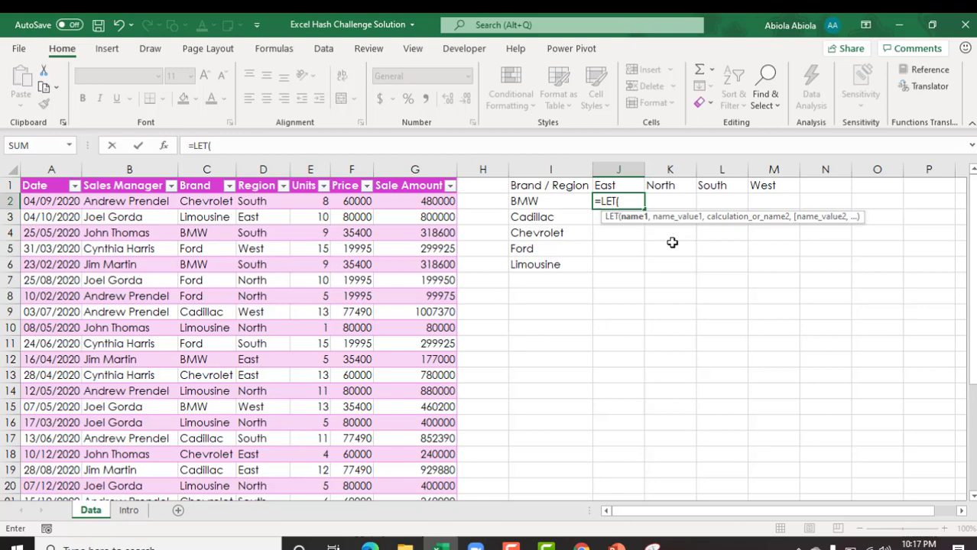
text(m)
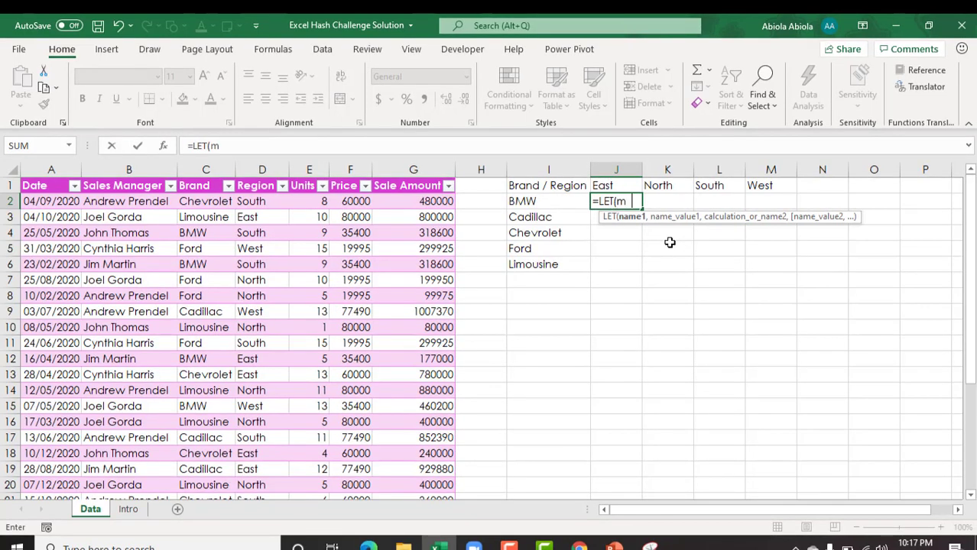
text(yBrand,)
click(546, 201)
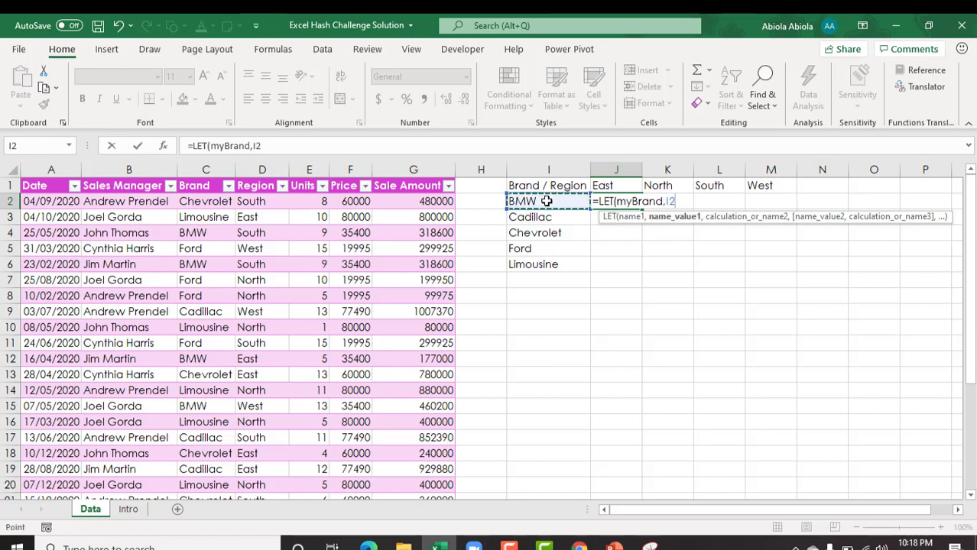
key(F4)
key(F4)
key(F4)
text(,)
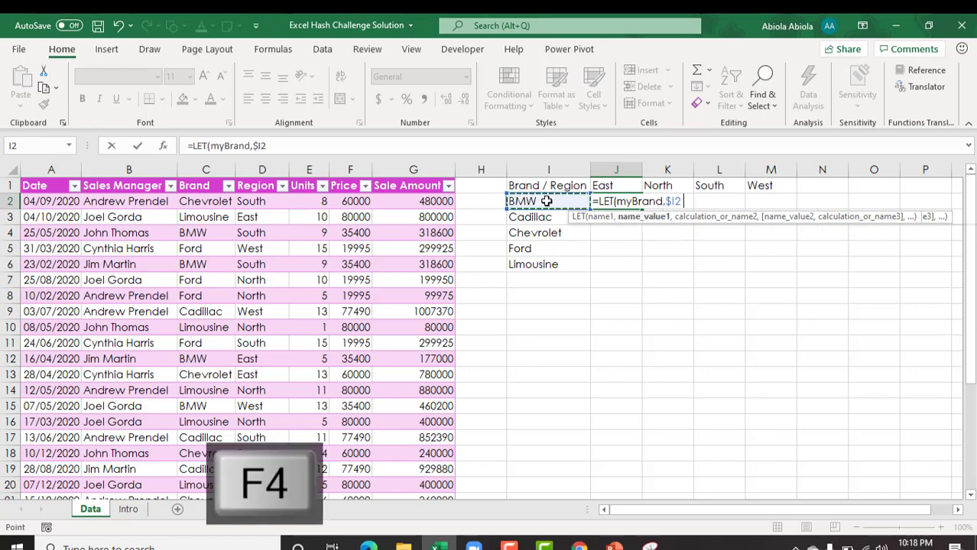
text(m)
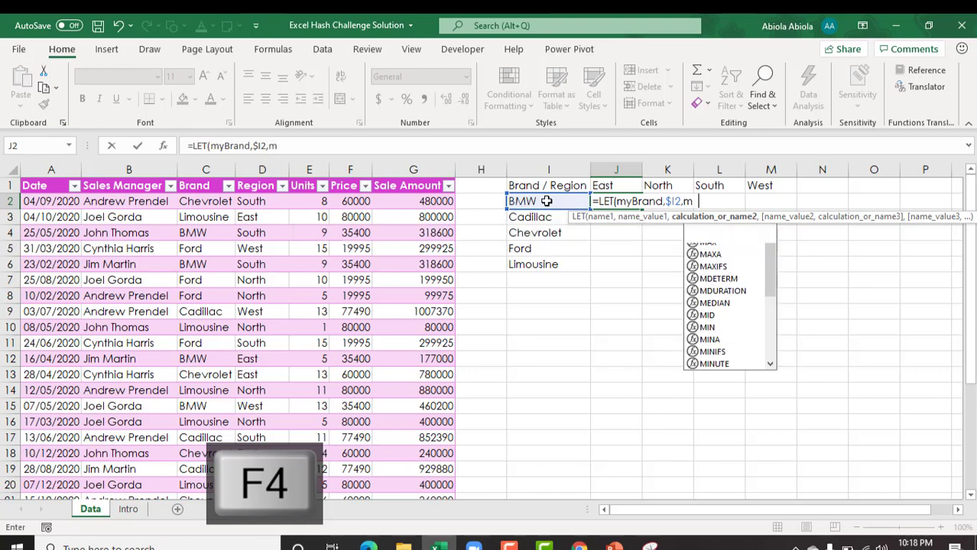
text(yRgion,)
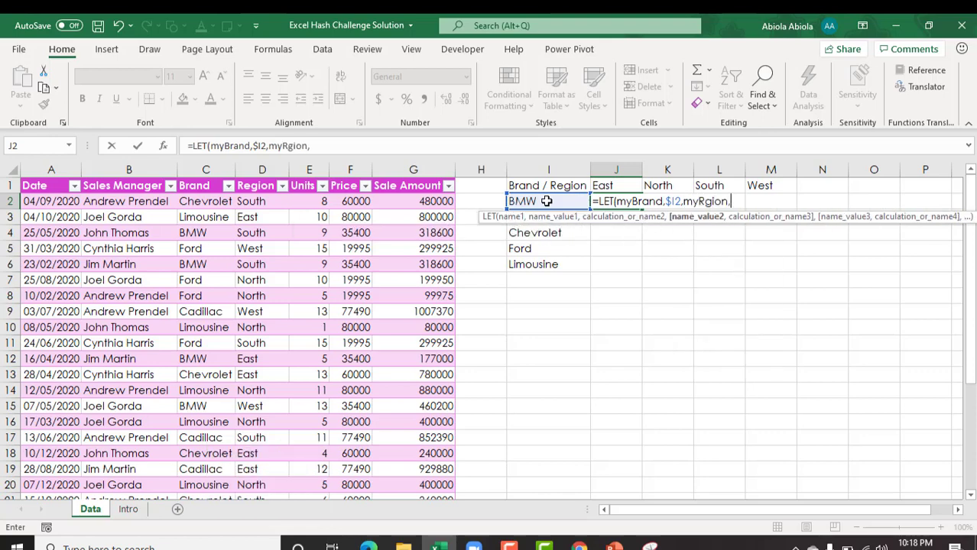
click(616, 185)
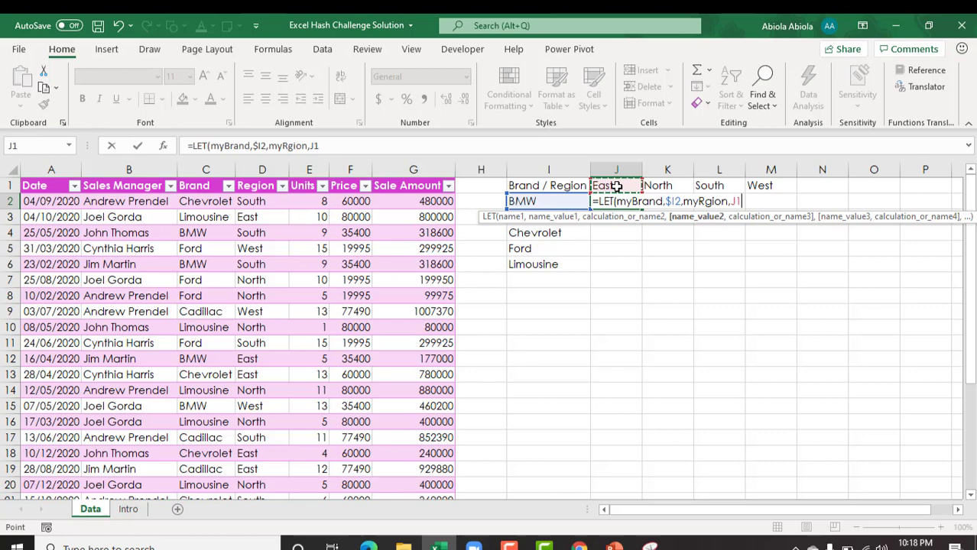
key(F4)
key(F4)
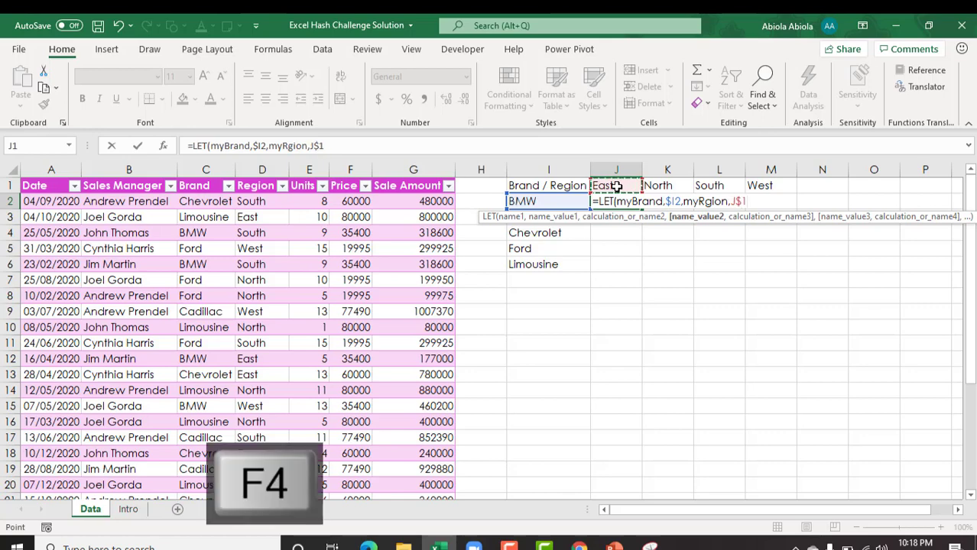
text(,)
text(m)
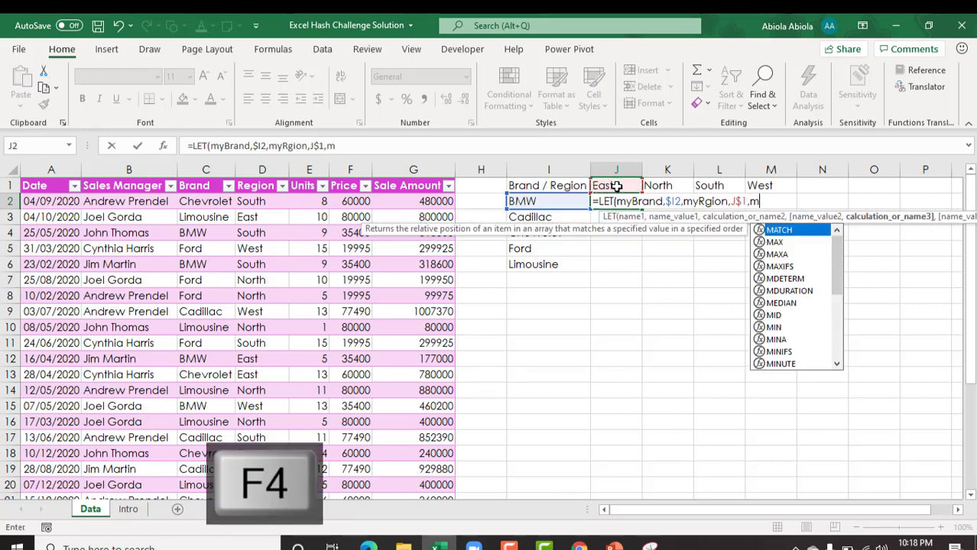
text(yCal)
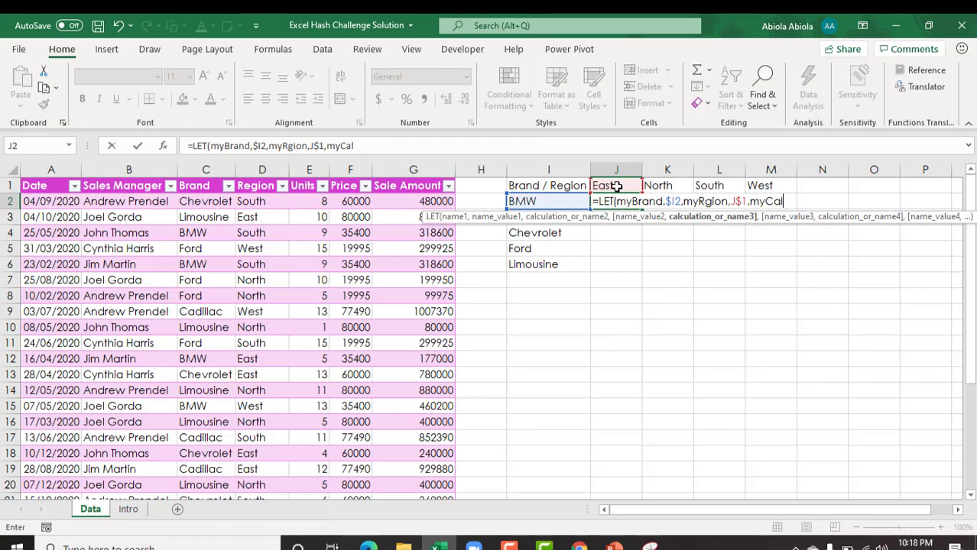
text(,)
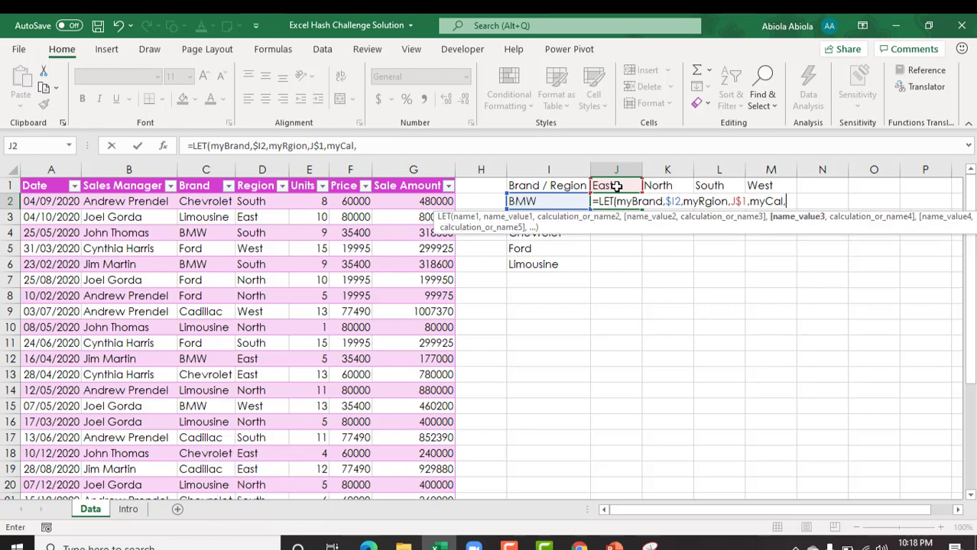
text(filt)
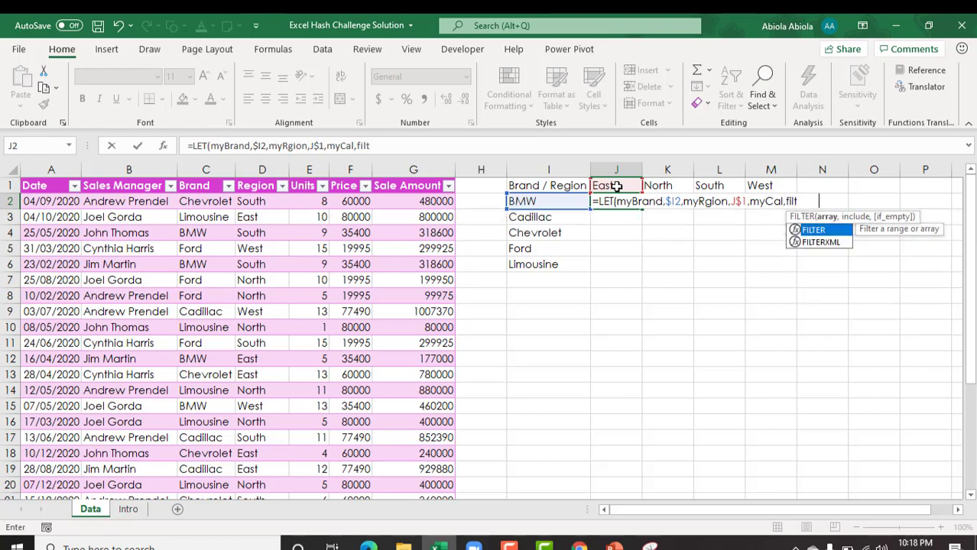
Make myCal FILTER the Sale Amount column where Brand equals myBrand.
key(Tab)
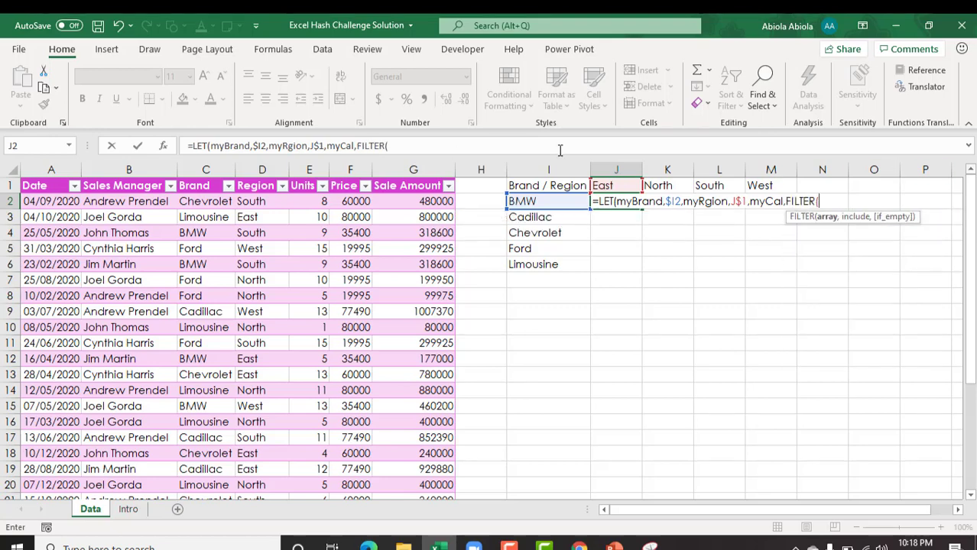
click(393, 178)
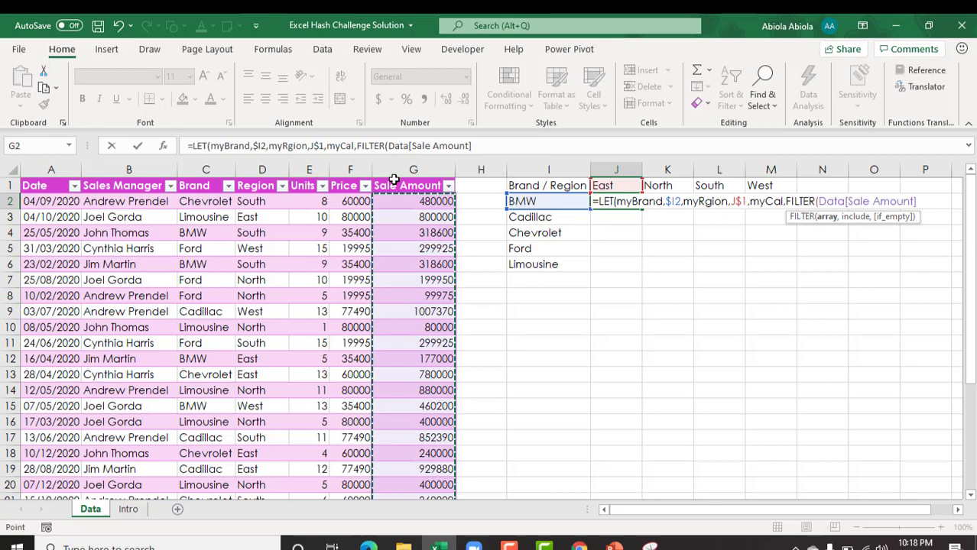
text(,)
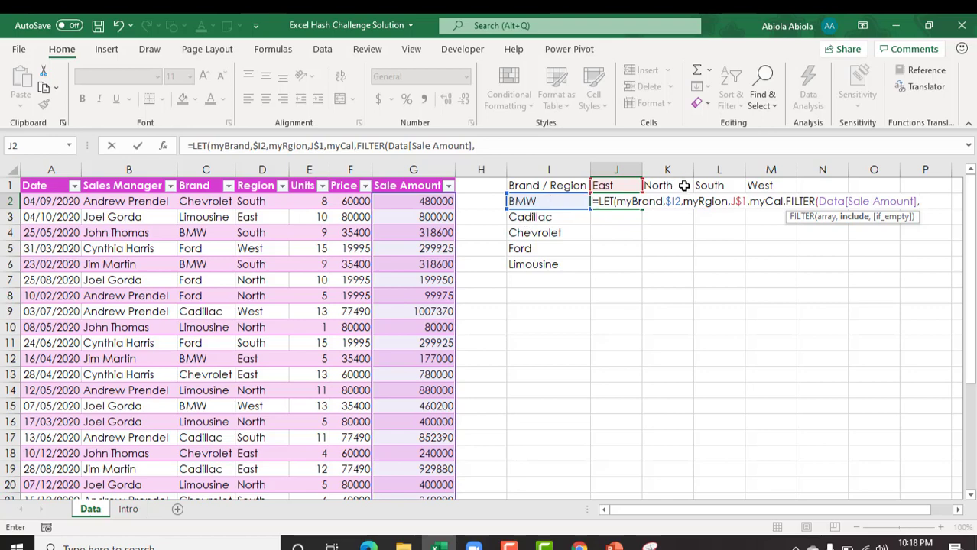
text(()
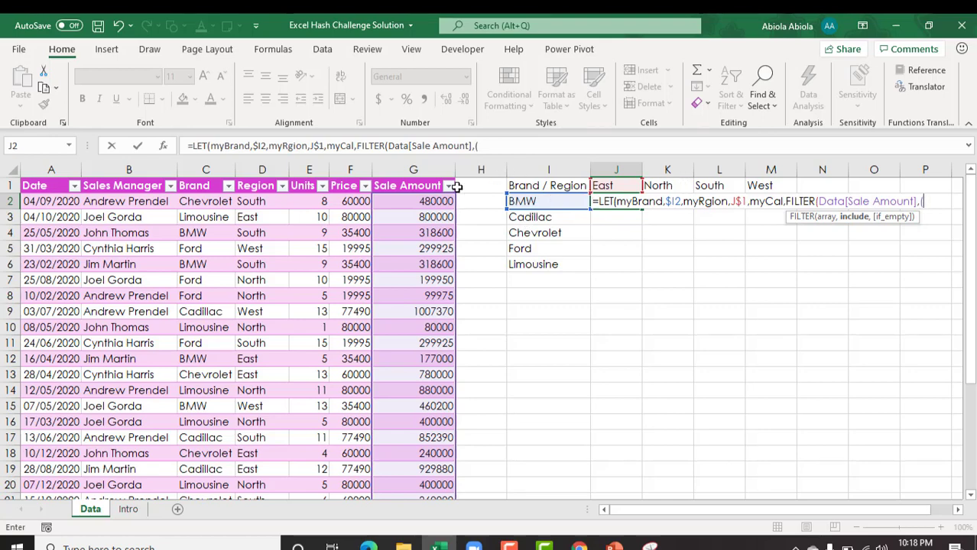
click(195, 180)
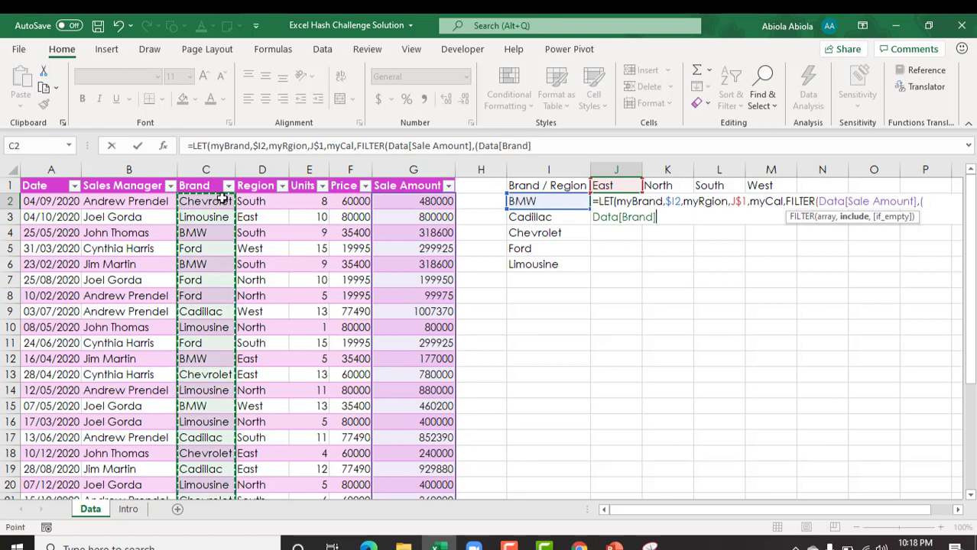
text(=)
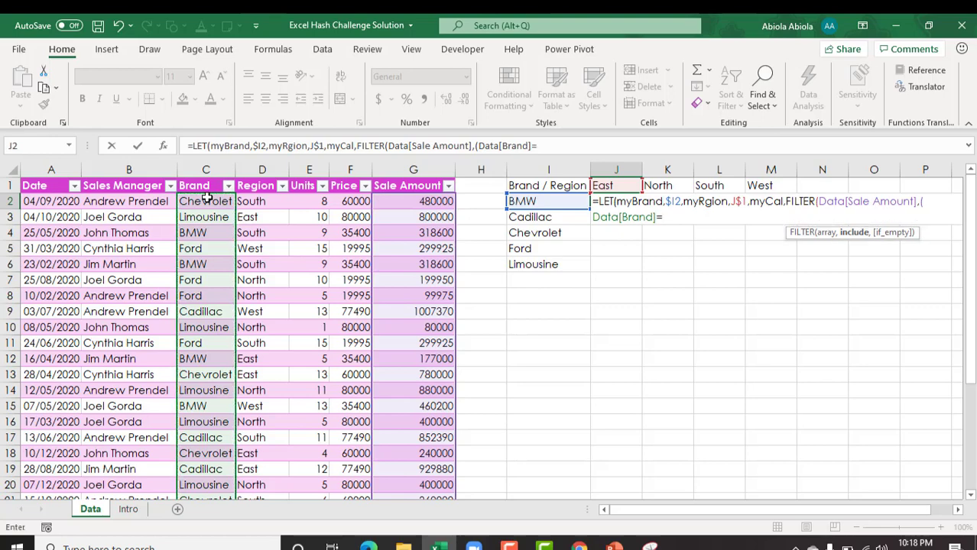
text(myre)
key(BackSpace)
key(BackSpace)
text(B)
key(Tab)
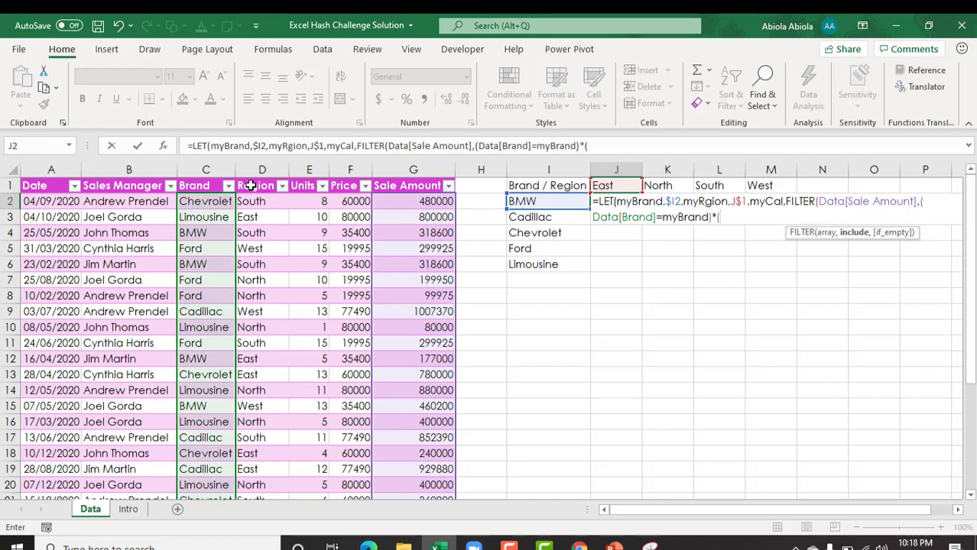
Add the Region = myRgion condition, return SUM(myCal), and commit J2 showing 177000.
click(249, 175)
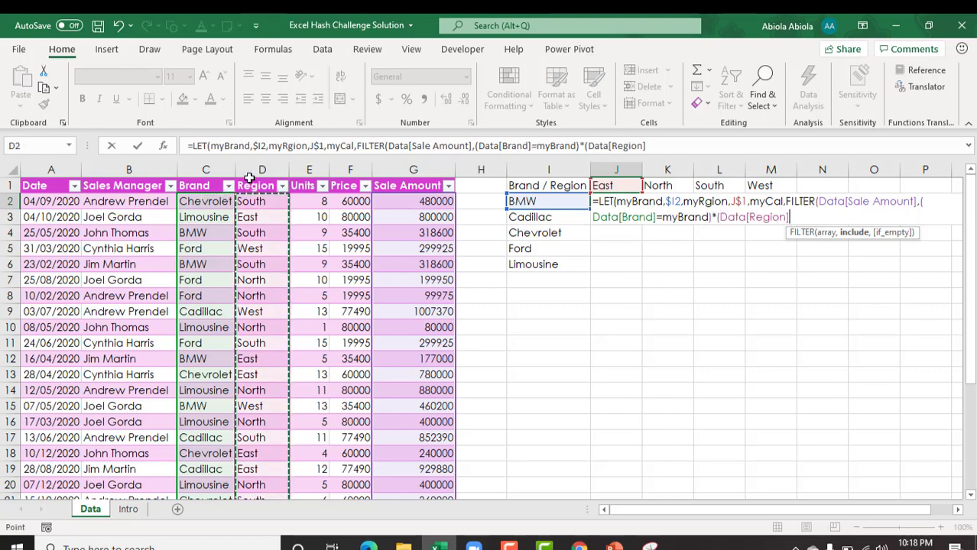
text(=myre)
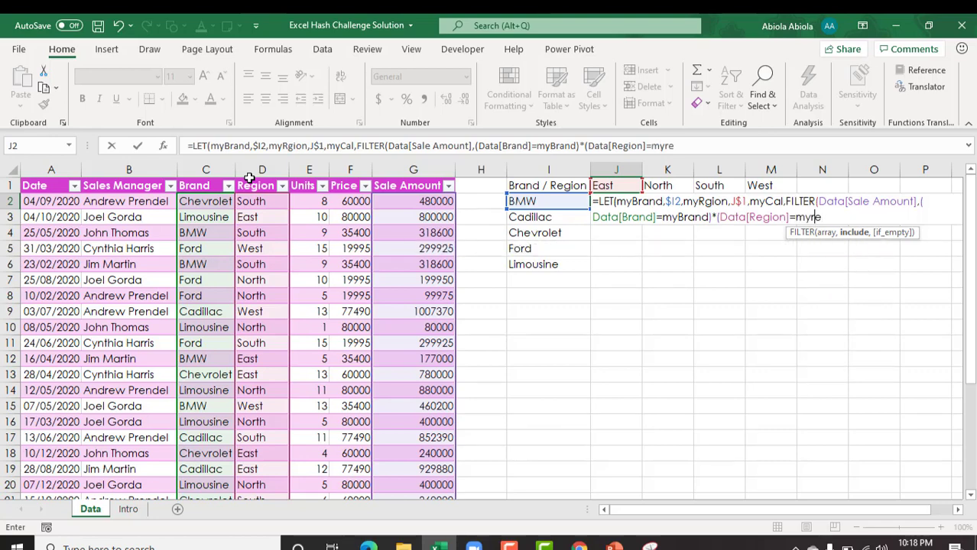
key(BackSpace)
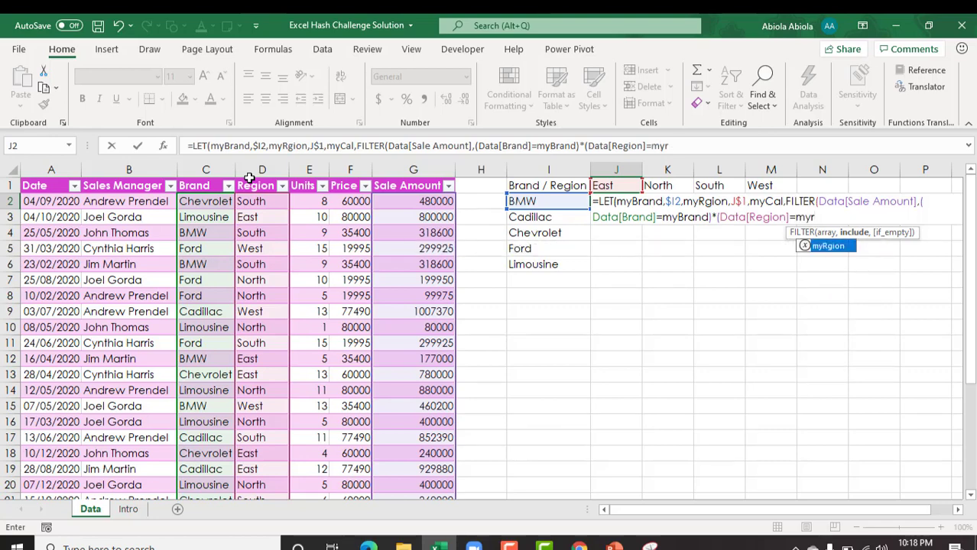
key(Tab)
text()))
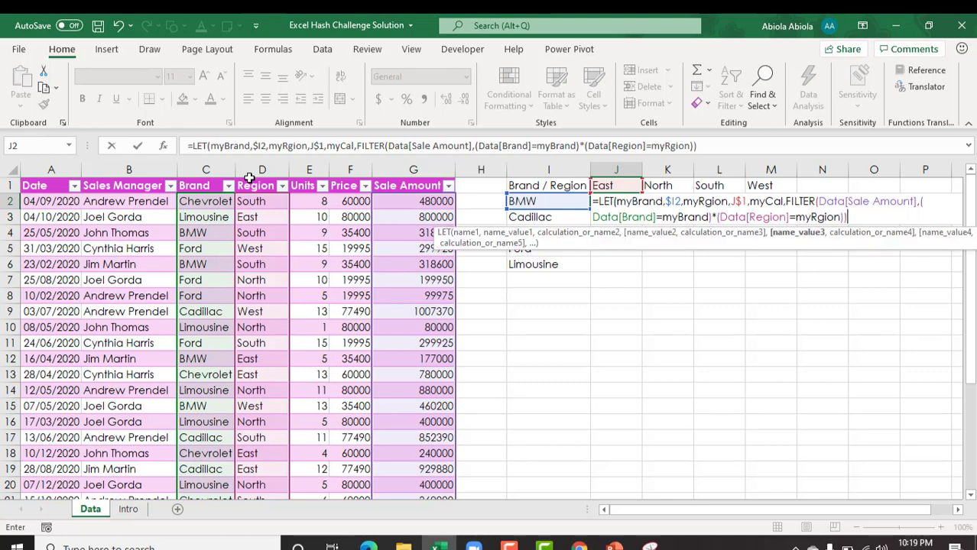
text(,sum)
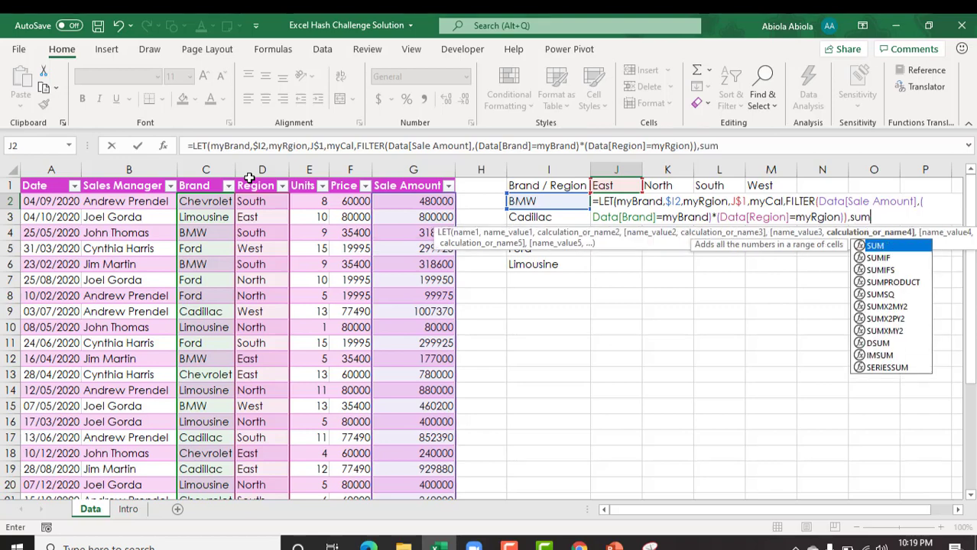
key(Tab)
text(myca)
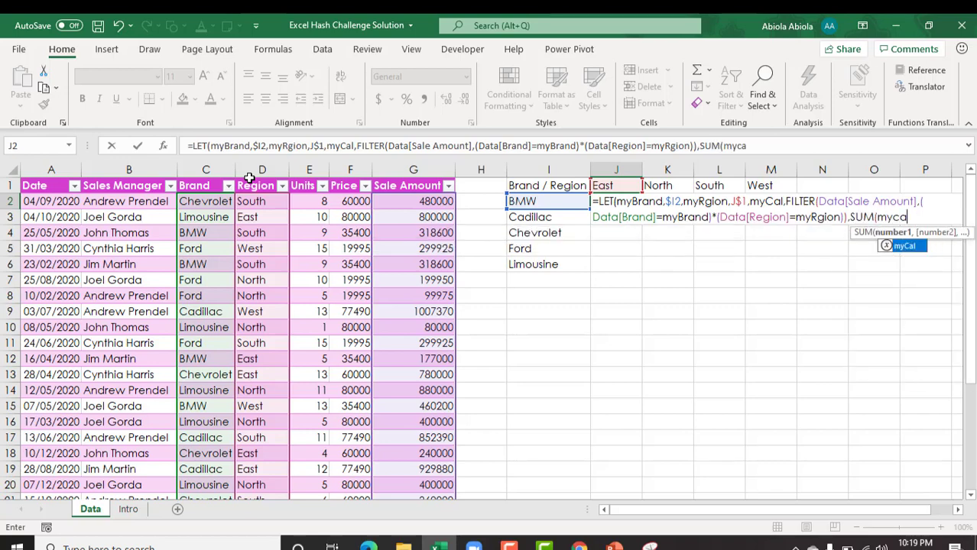
key(Tab)
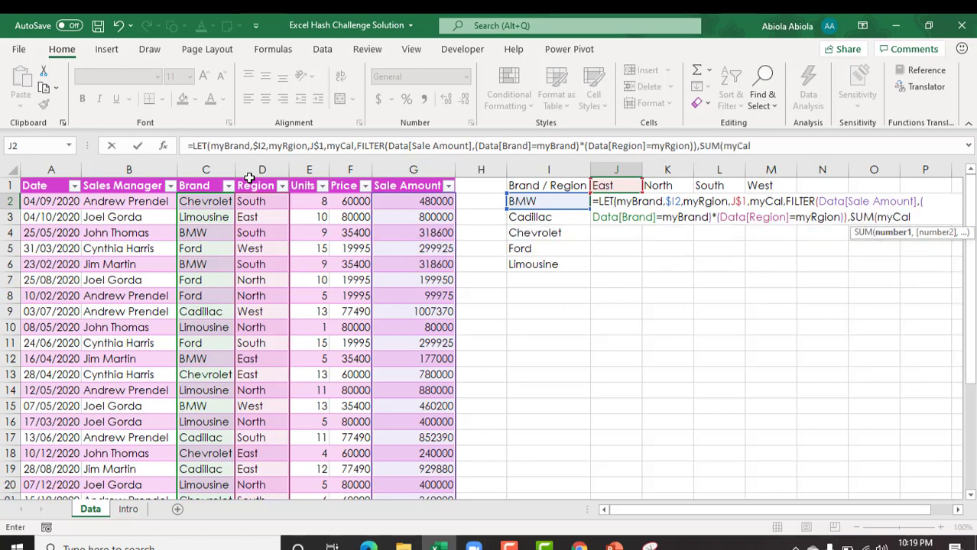
text()))
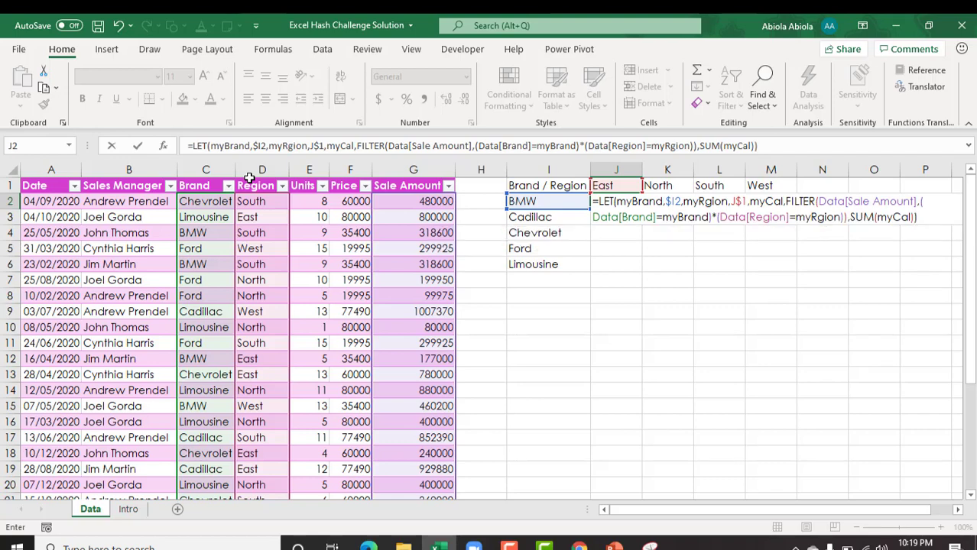
key(ctrl+Return)
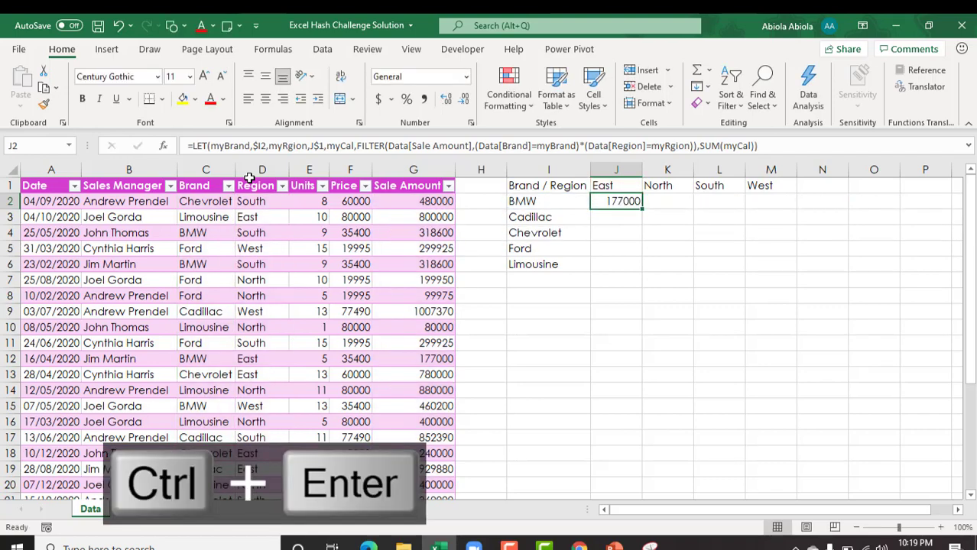
Format J2 as Currency with no decimals ($177,000) and start wrapping its formula in IFERROR.
key(ctrl+shift+4)
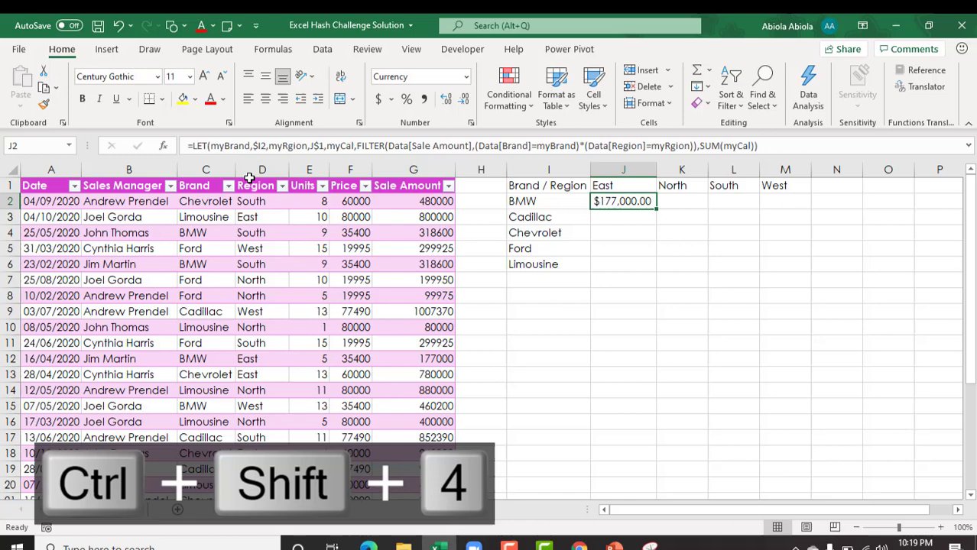
click(465, 99)
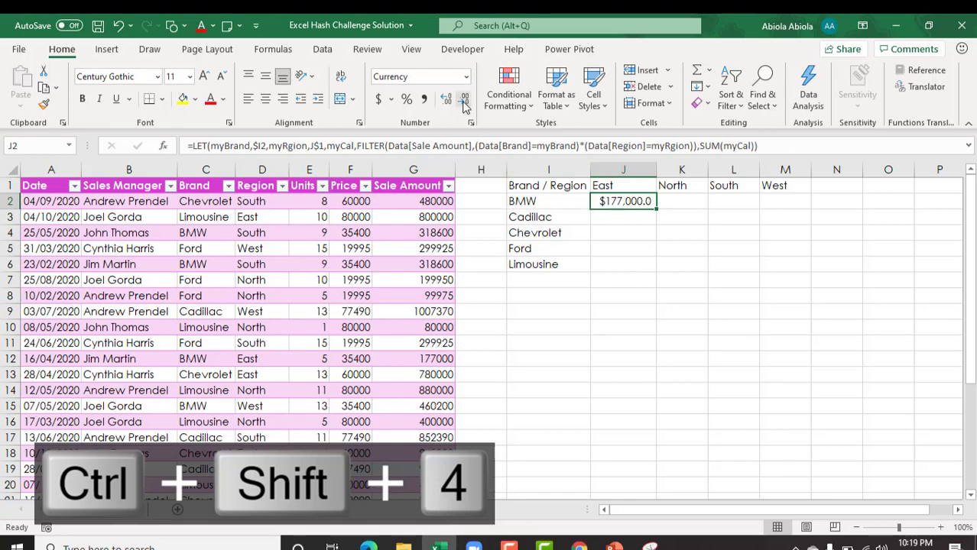
click(464, 100)
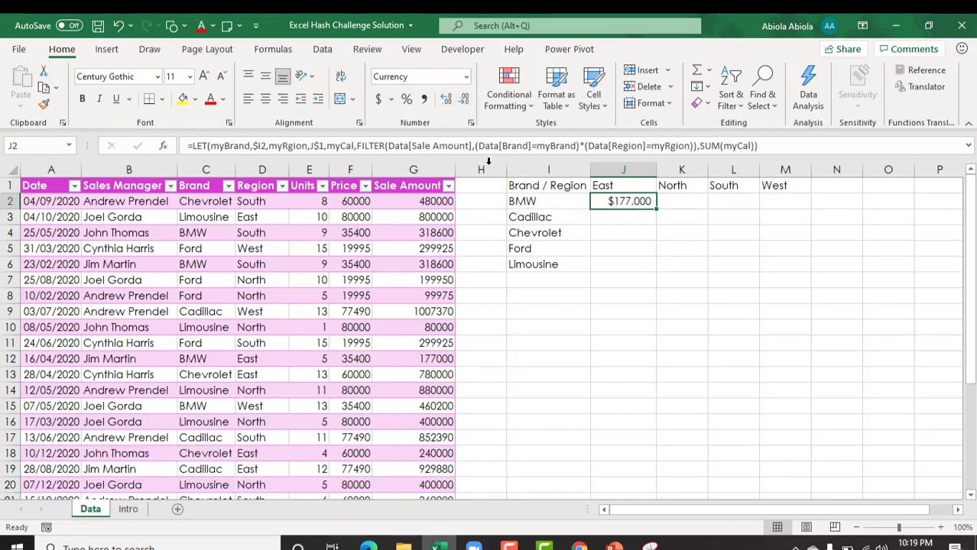
click(191, 146)
text(IFERROR()
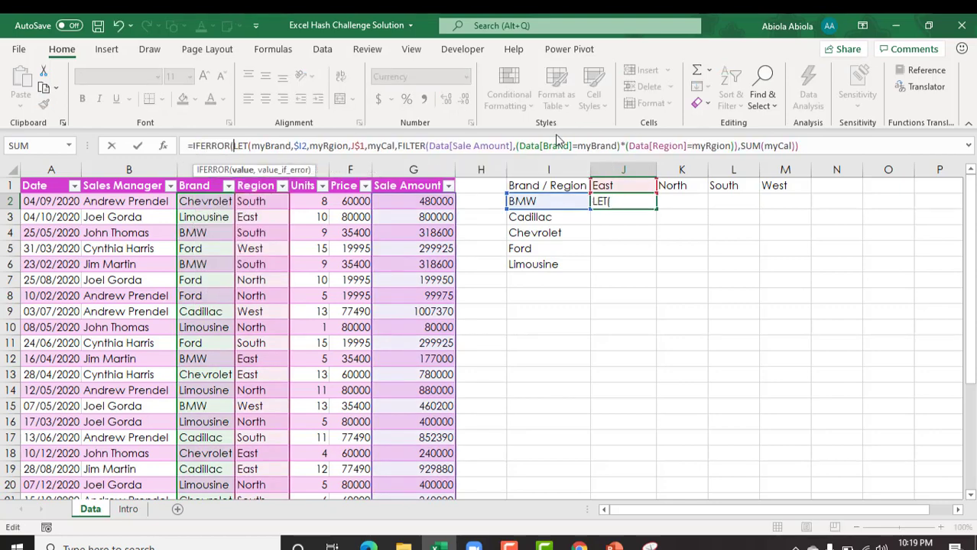
Finish the IFERROR wrap with a 0 fallback in J2 and copy the cell.
click(813, 144)
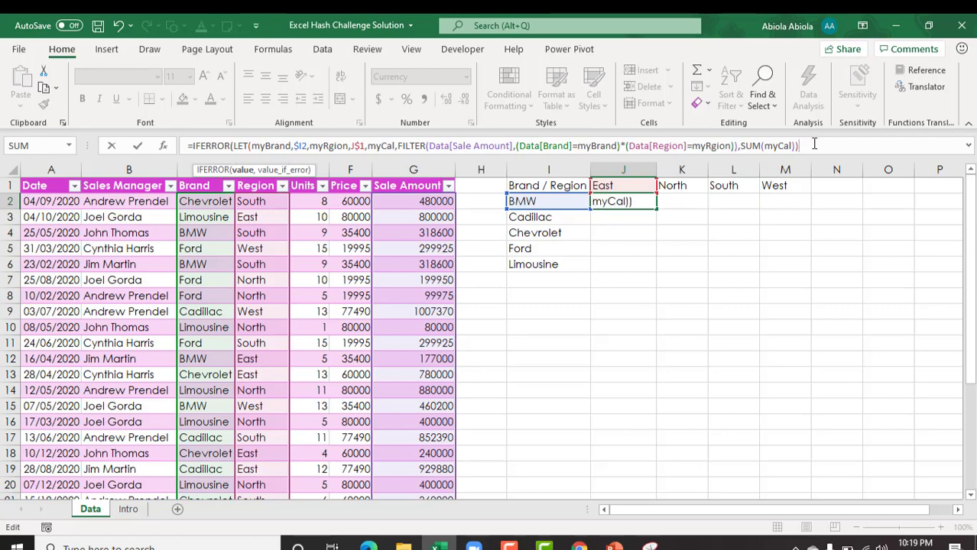
text(,)
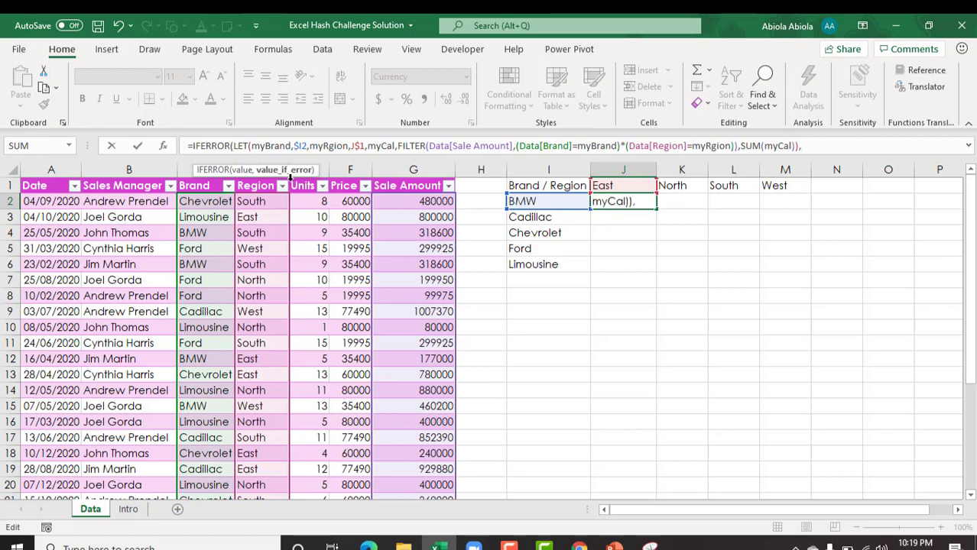
text(0)
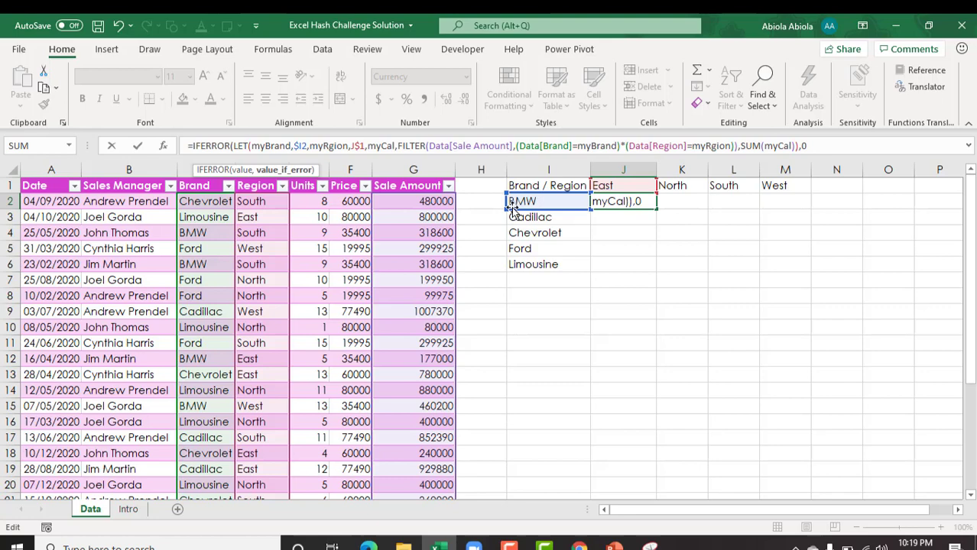
text())
key(ctrl+Return)
key(ctrl+c)
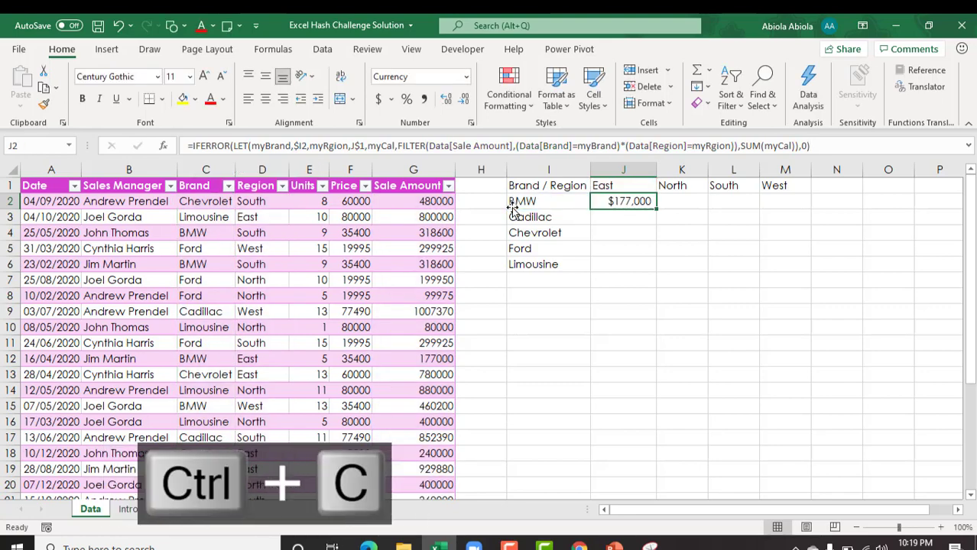
Paste J2's formula across J2:M6 and autofit columns K, L and M to show all totals.
drag(634, 202, 780, 262)
key(ctrl+v)
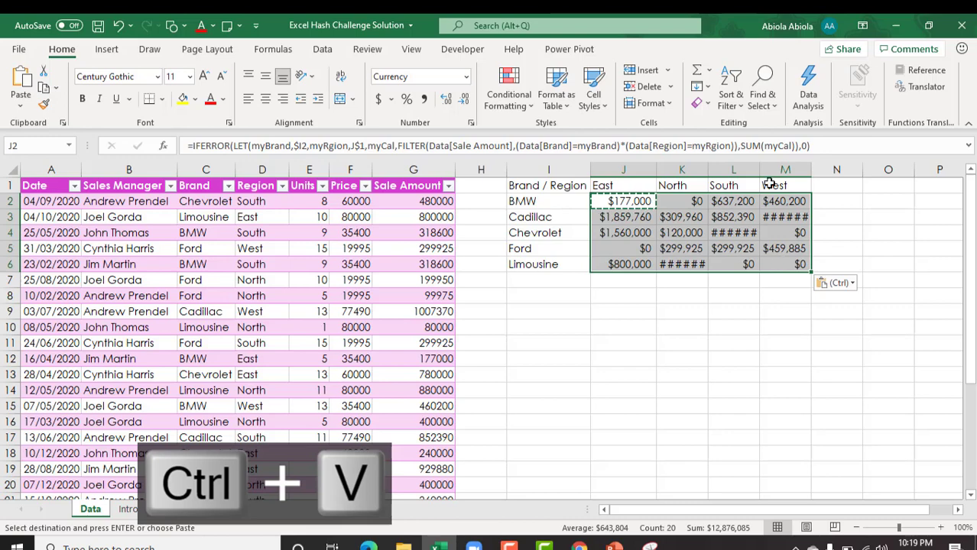
drag(759, 169, 768, 168)
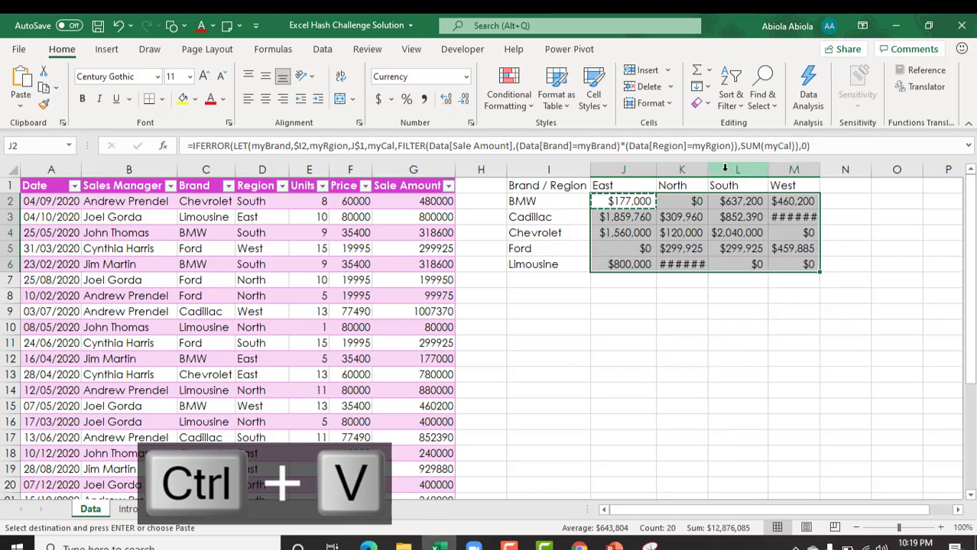
click(700, 168)
double_click(708, 169)
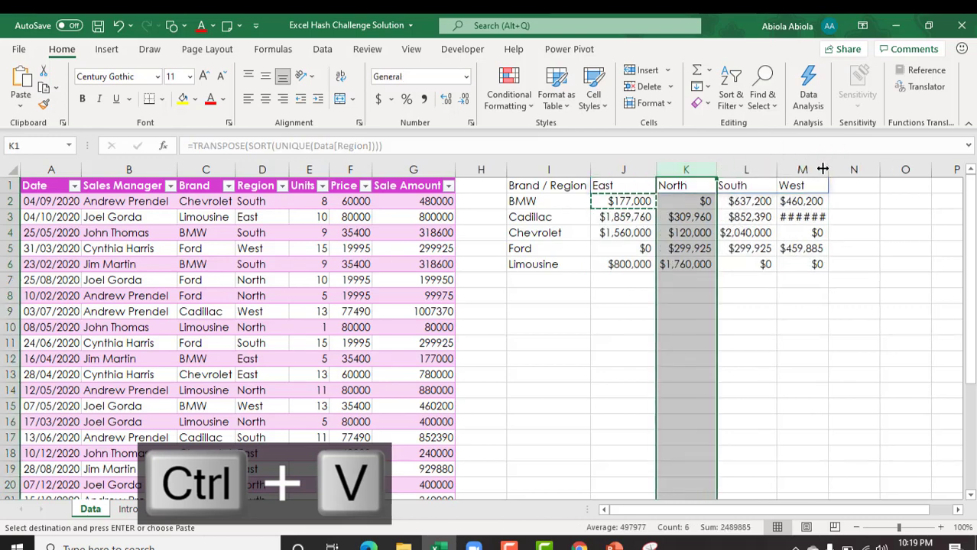
double_click(824, 169)
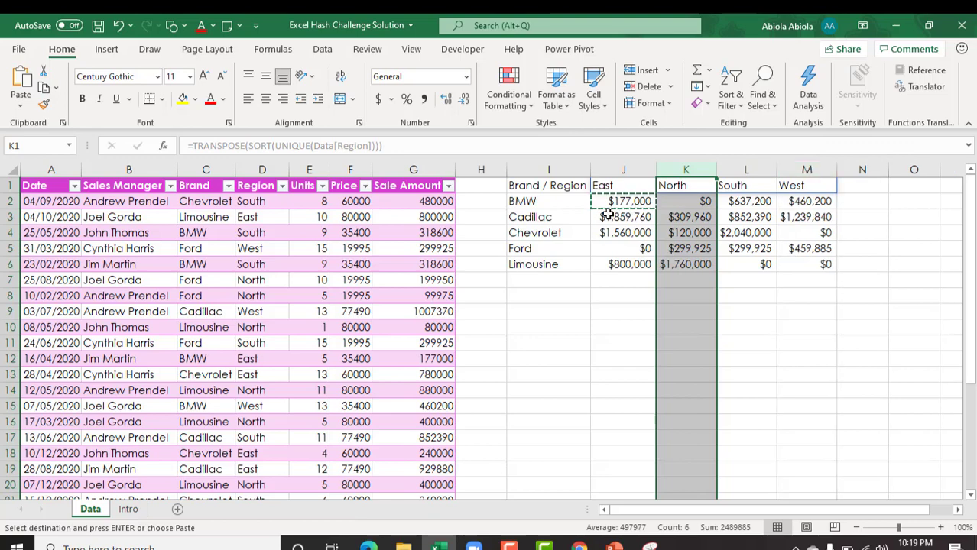
key(Escape)
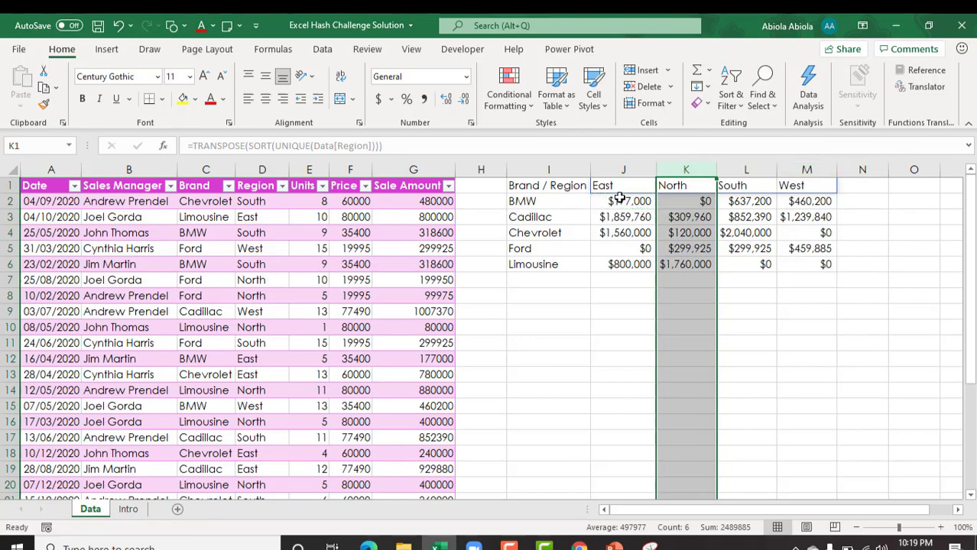
drag(619, 198, 642, 236)
click(694, 201)
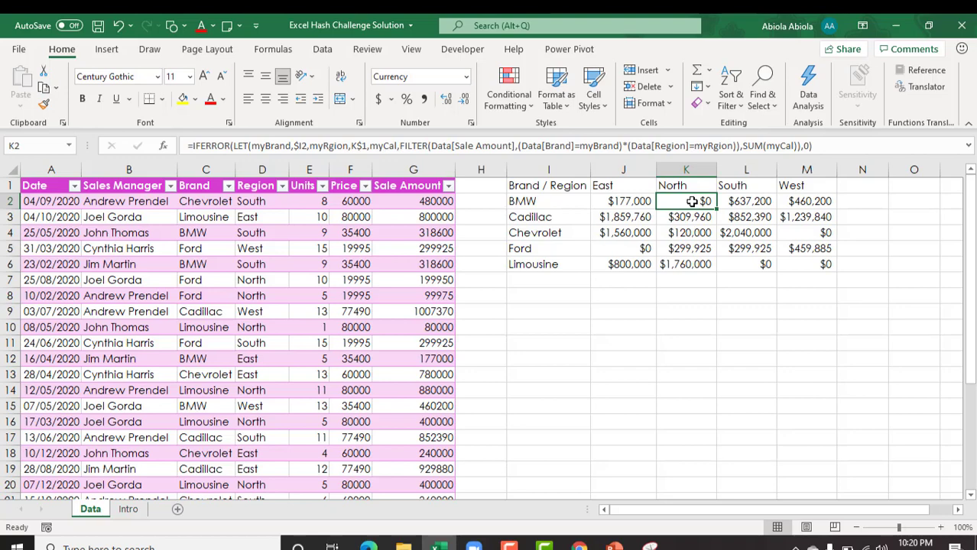
Start a LAMBDA formula in O2 with parameter x.
click(902, 198)
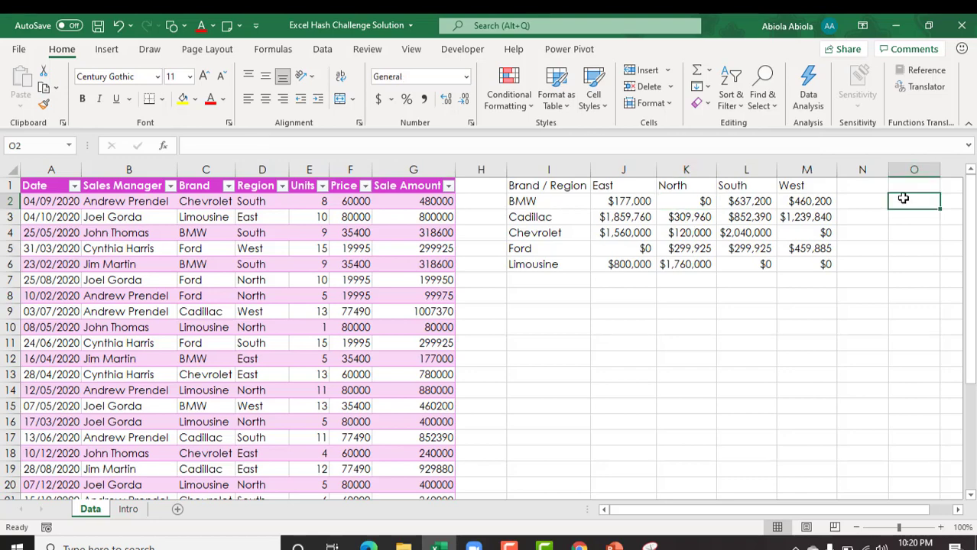
text(=lam)
key(Tab)
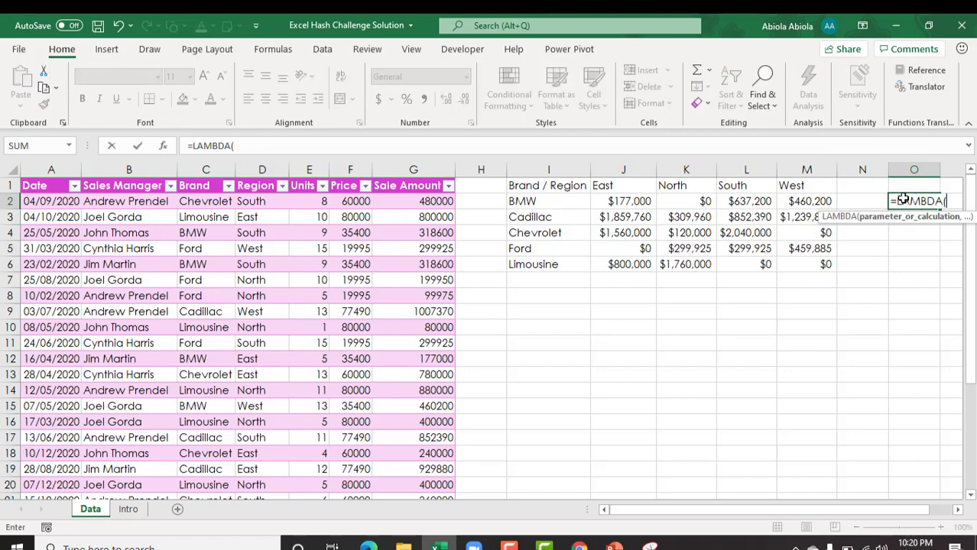
text(x)
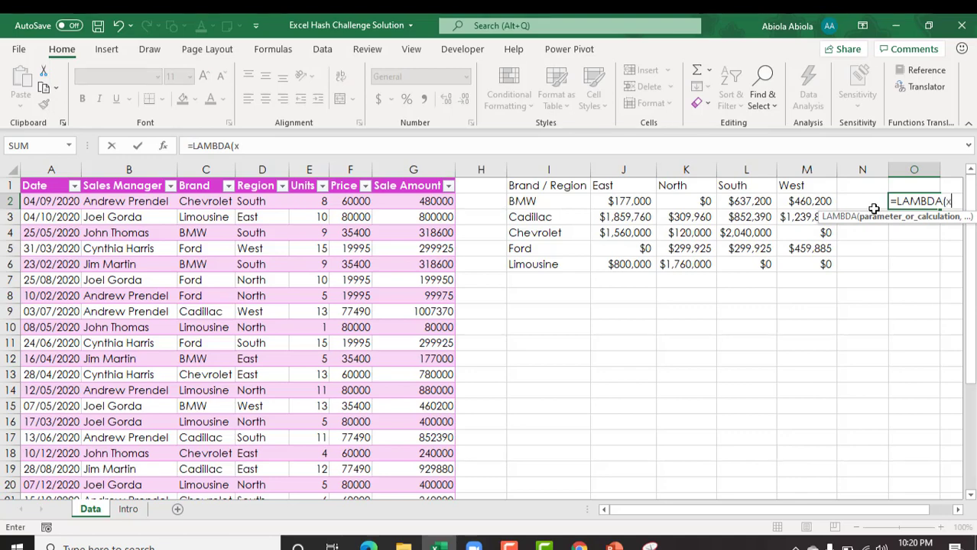
click(957, 509)
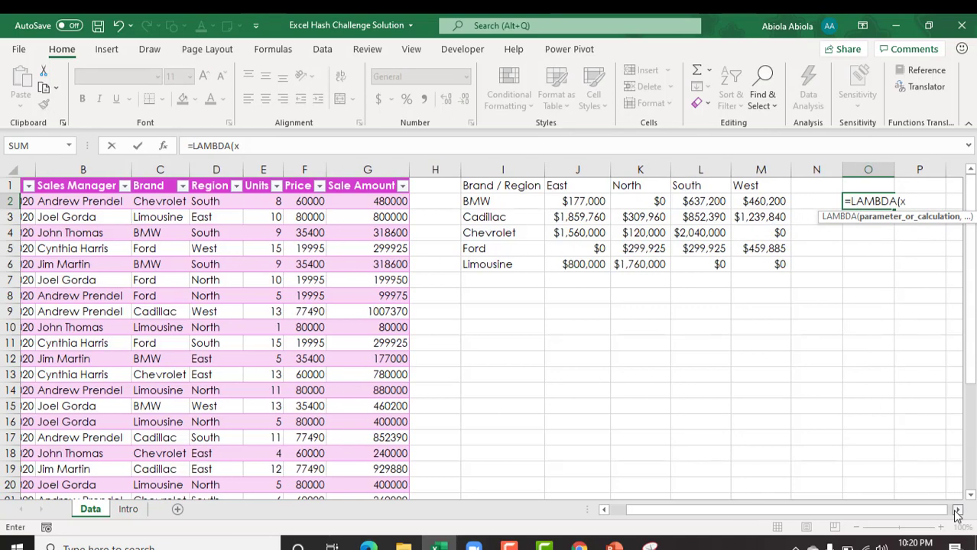
click(957, 509)
text(,)
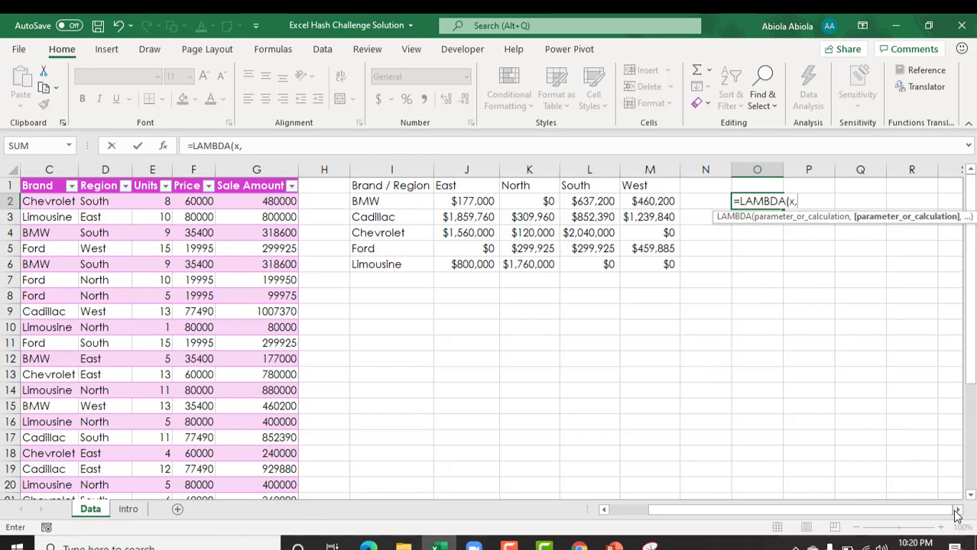
Complete the LAMBDA's EVEN test on the row's Units value and commit it, showing TRUE.
click(158, 201)
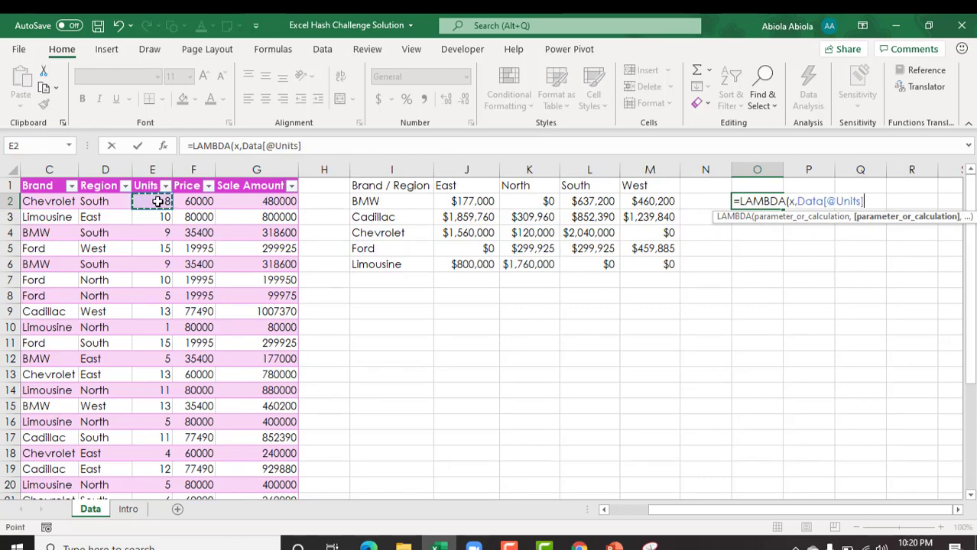
text(=even)
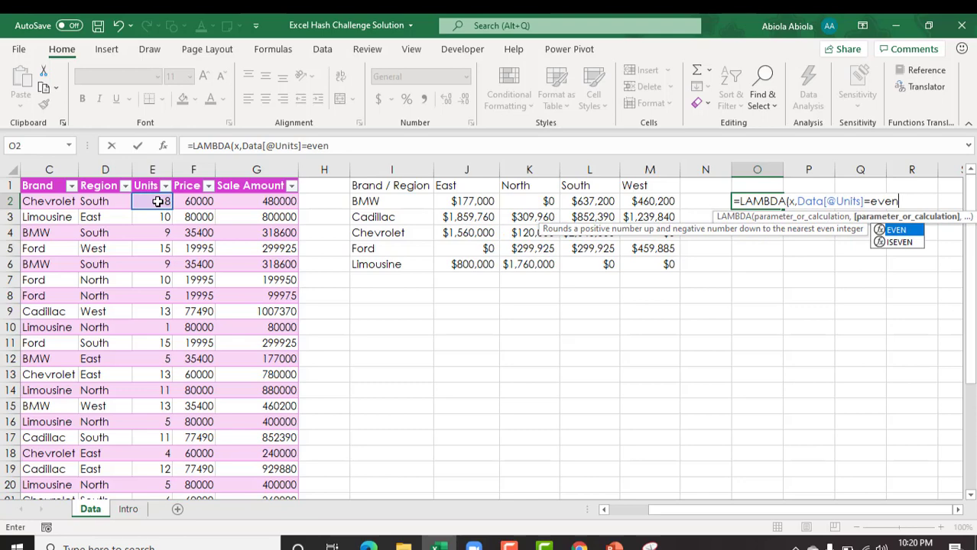
key(Tab)
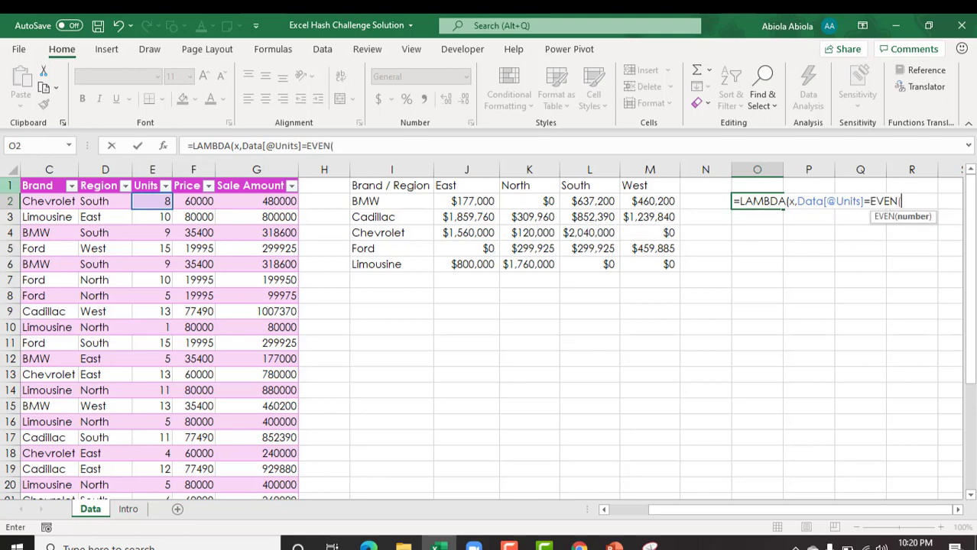
click(149, 203)
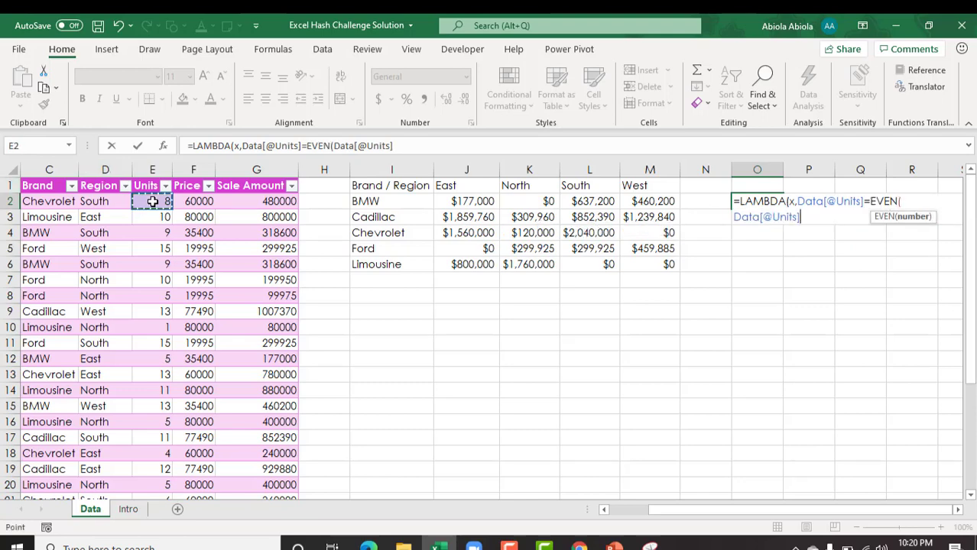
text())
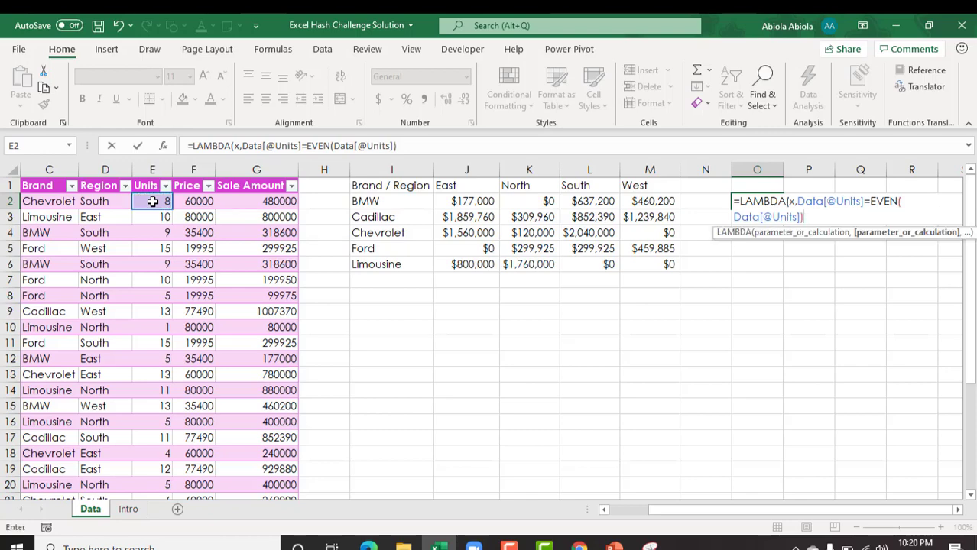
text())
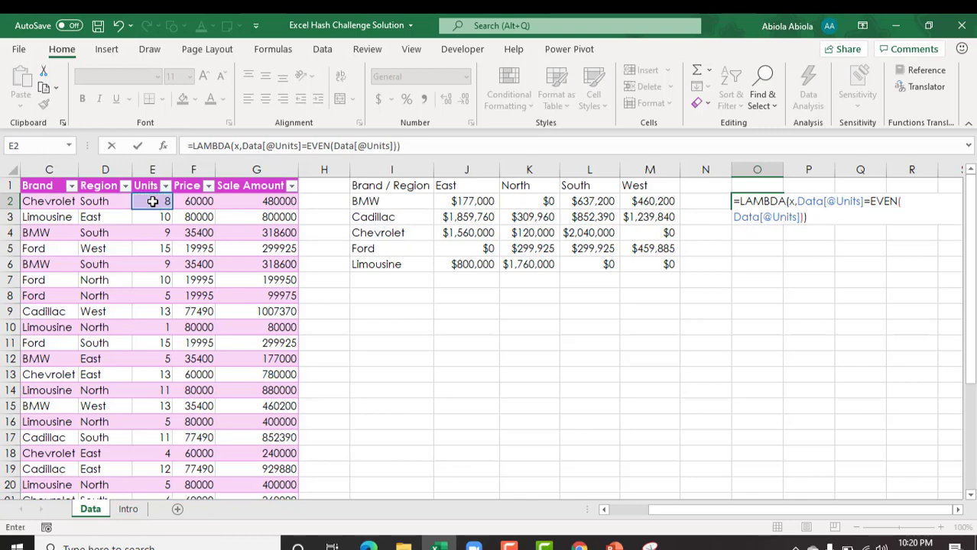
text(()
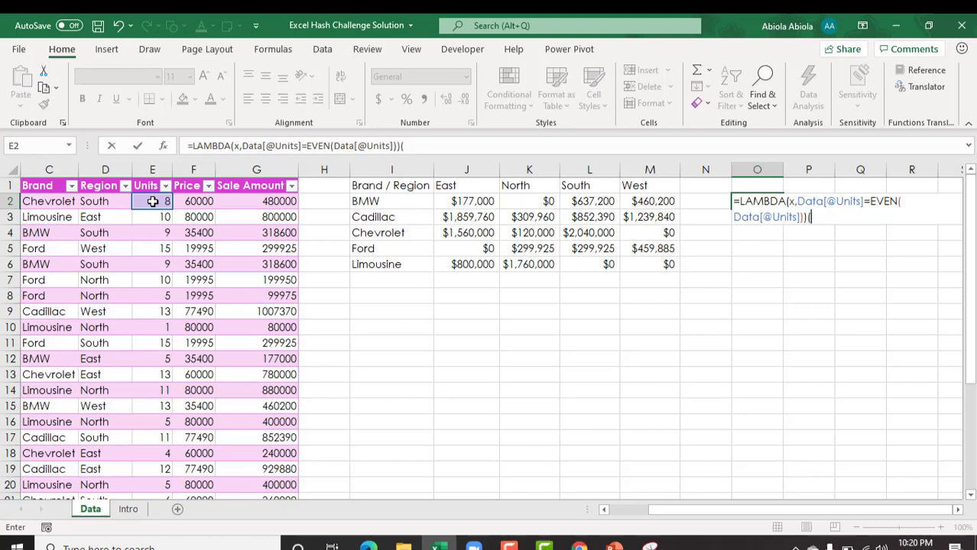
click(153, 201)
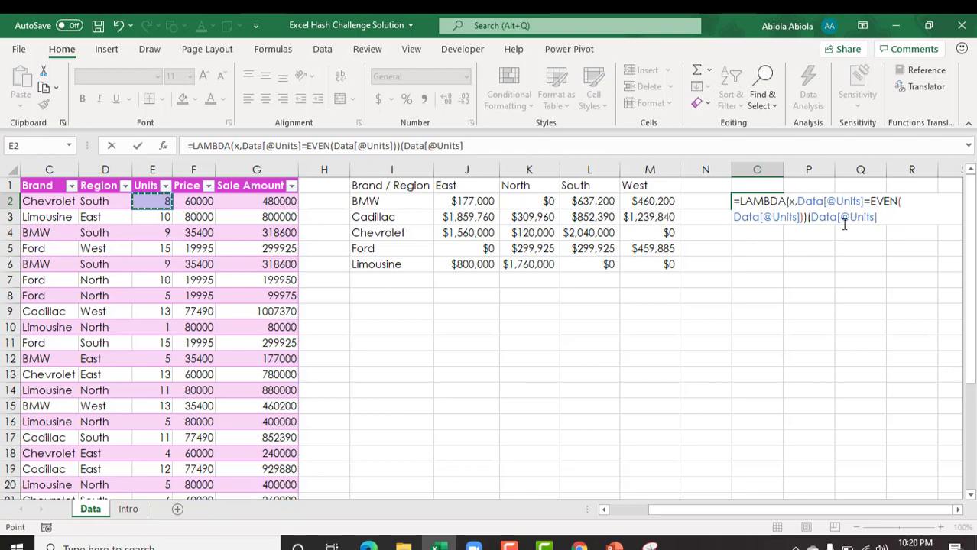
text())
key(ctrl+Return)
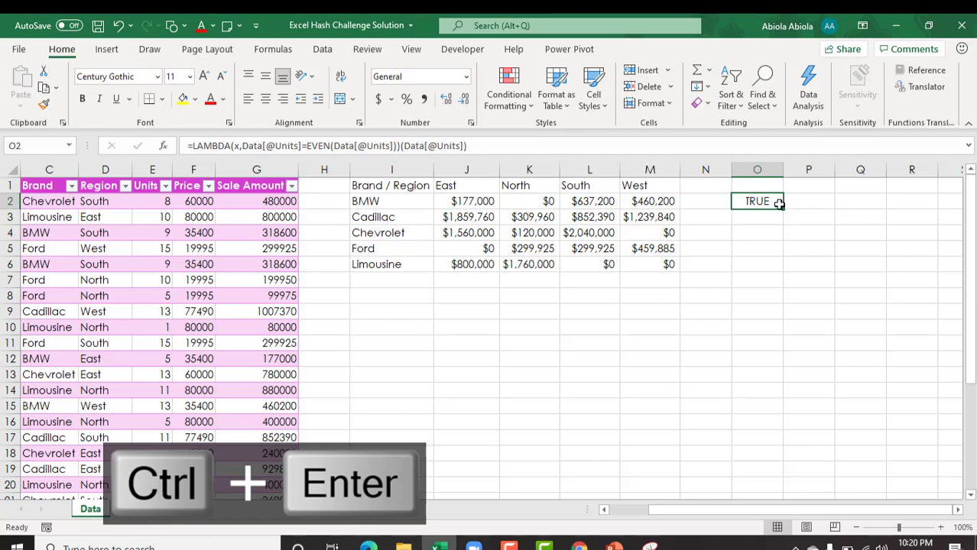
Fill the even-units formula from O2 down to O14.
click(149, 202)
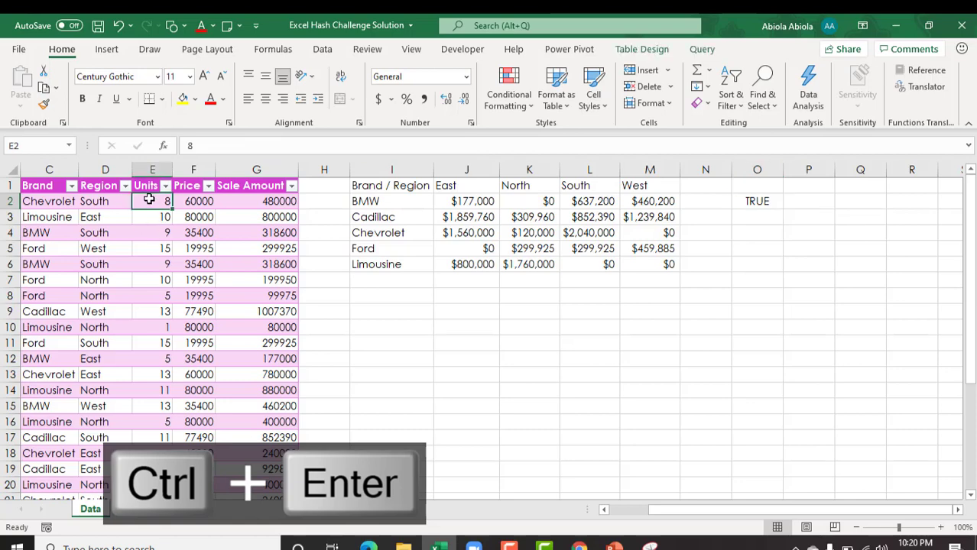
click(756, 201)
drag(780, 206, 787, 396)
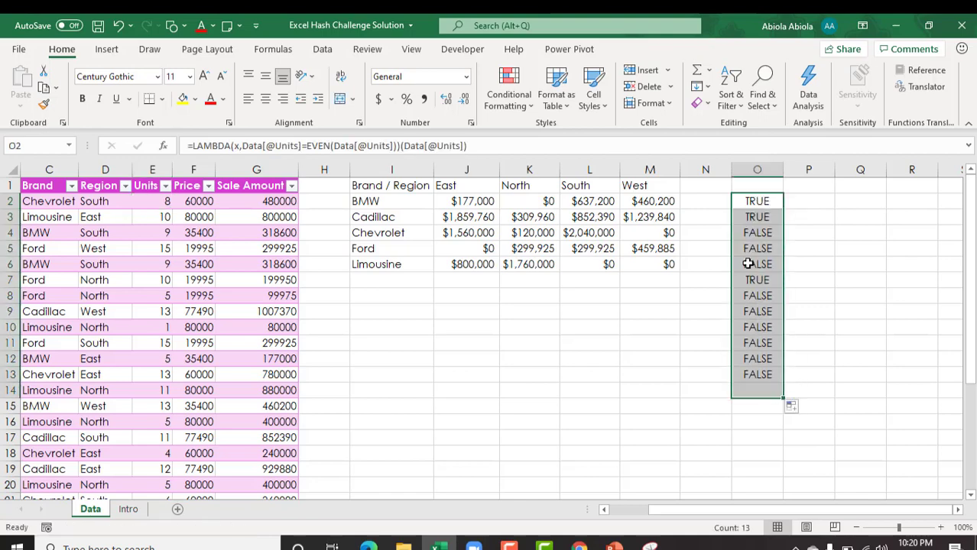
Compare E4's 9 units with the TRUE and FALSE results in column O.
click(141, 232)
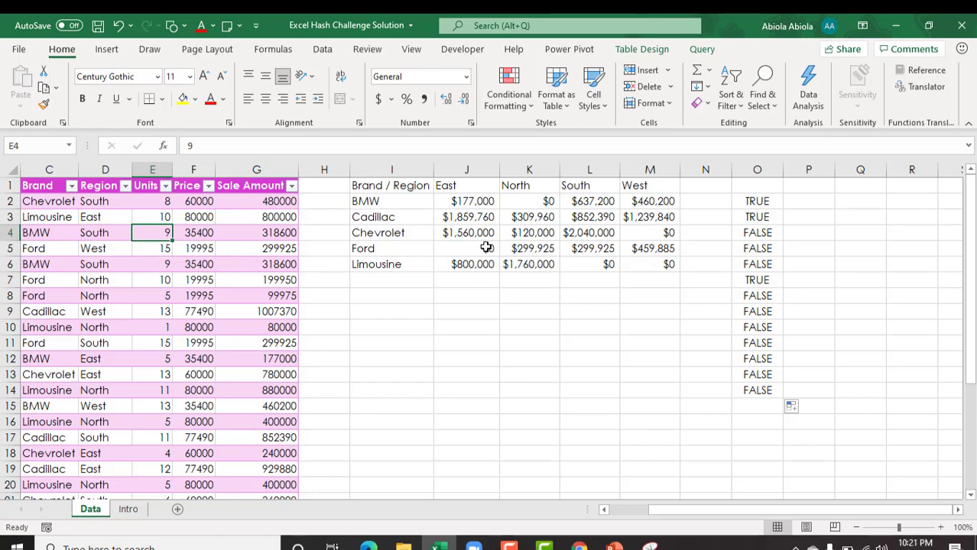
click(772, 233)
drag(773, 242, 768, 258)
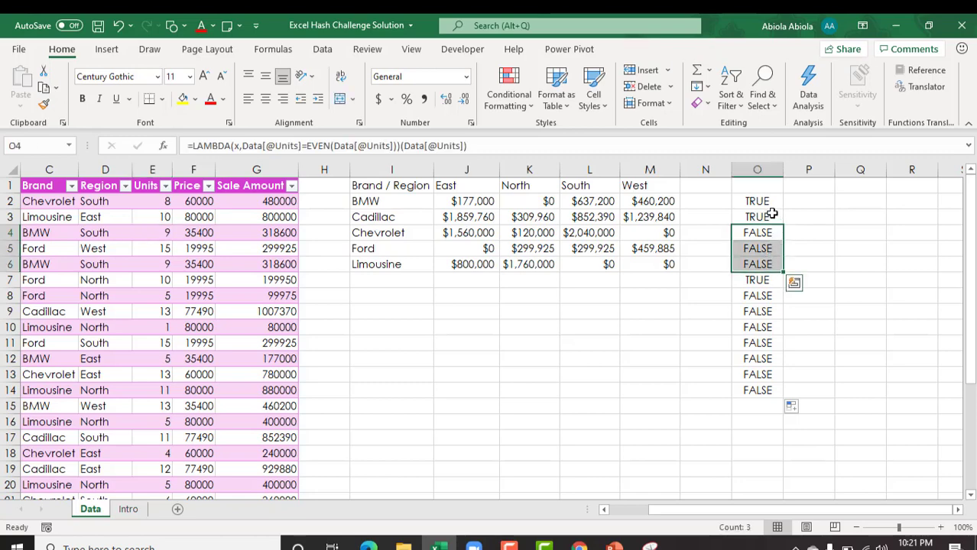
drag(767, 200, 764, 217)
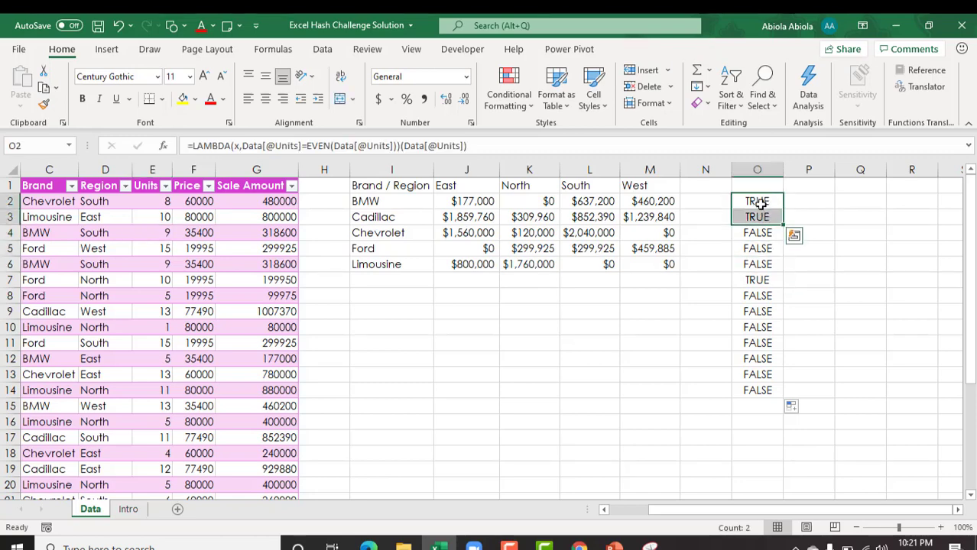
click(760, 202)
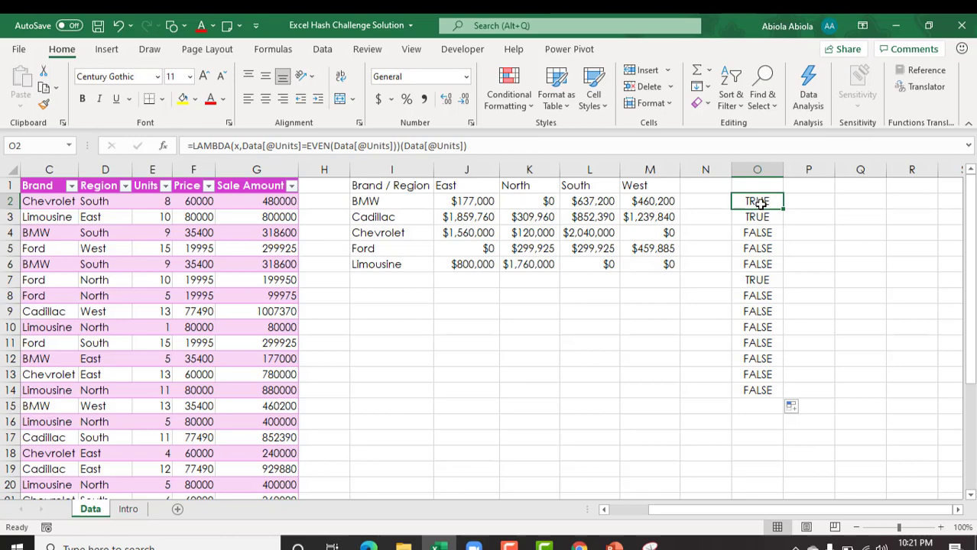
Copy the LAMBDA formula text from O2 without changing the cell.
key(F2)
key(ctrl+a)
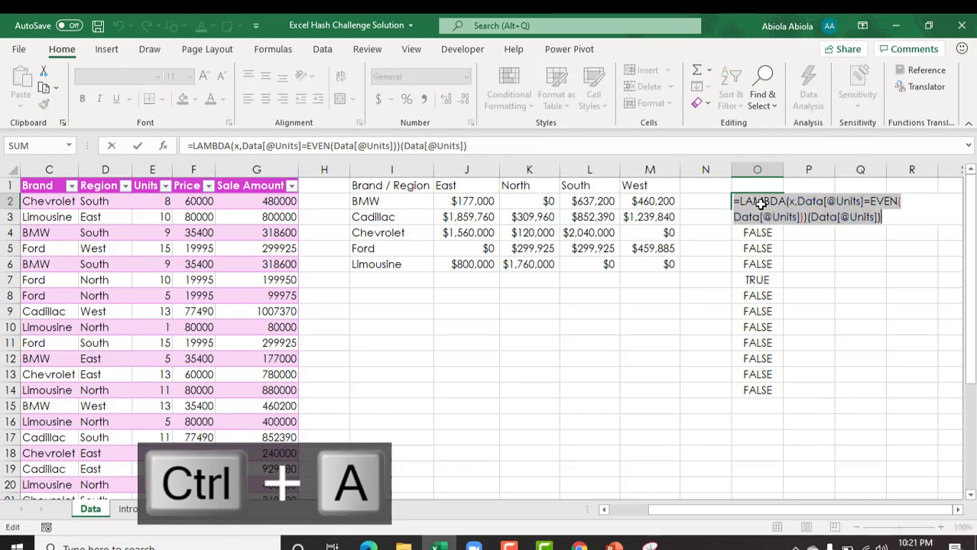
key(ctrl+c)
key(Escape)
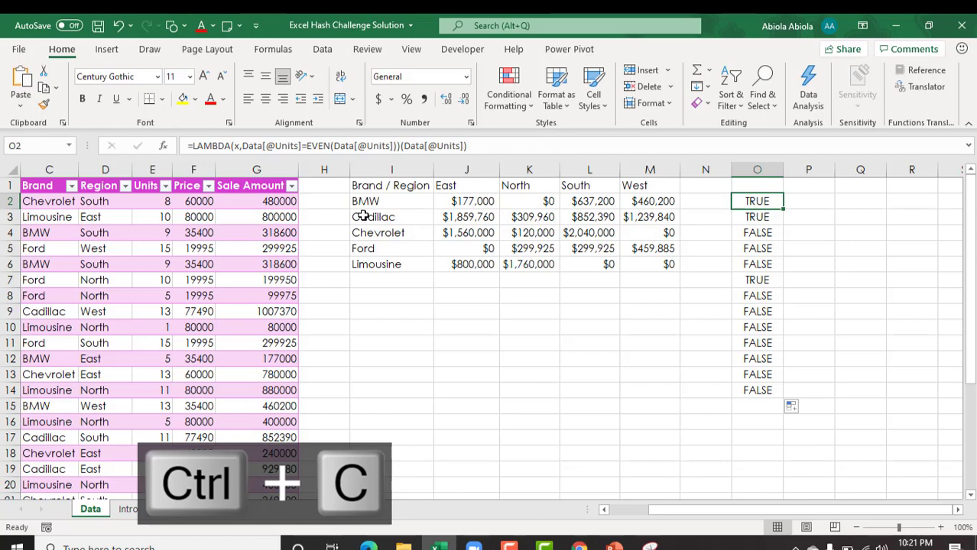
Define a new name myCF that refers to the pasted LAMBDA formula.
key(ctrl+F3)
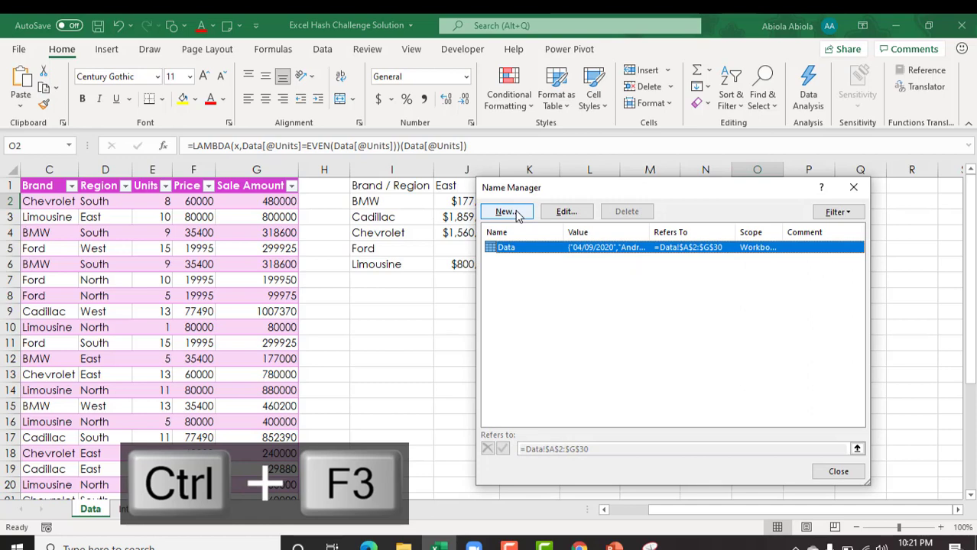
click(505, 212)
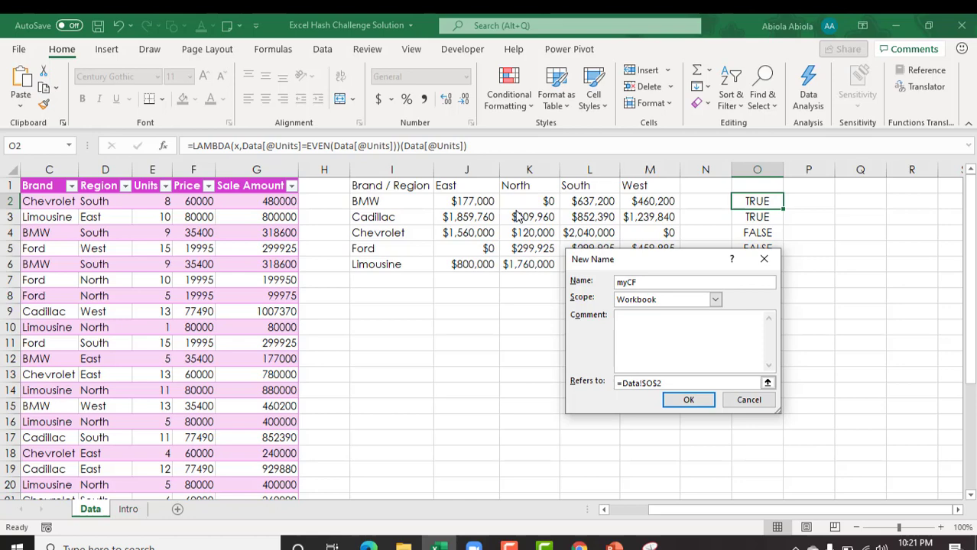
click(704, 385)
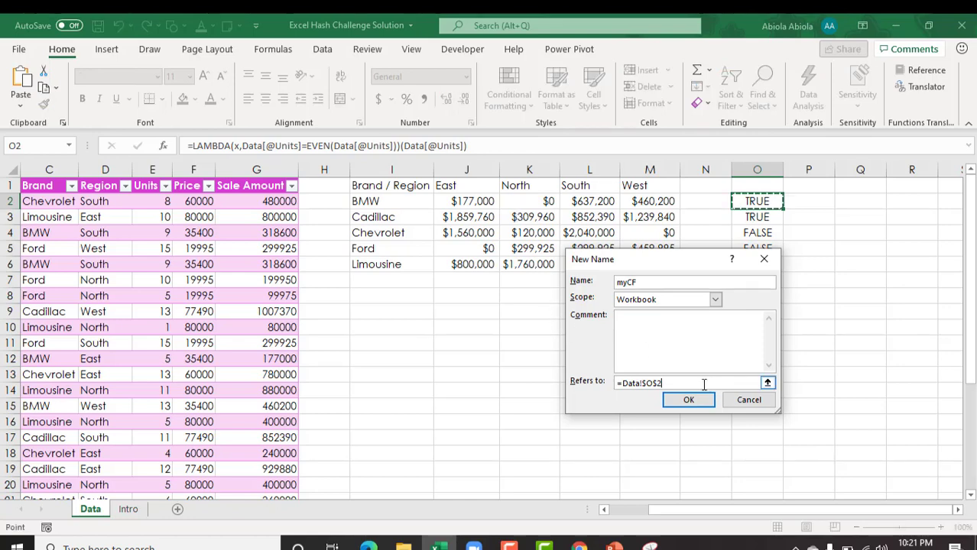
key(BackSpace)
key(BackSpace)
key(BackSpace)
key(BackSpace)
key(BackSpace)
key(BackSpace)
key(BackSpace)
key(ctrl+v)
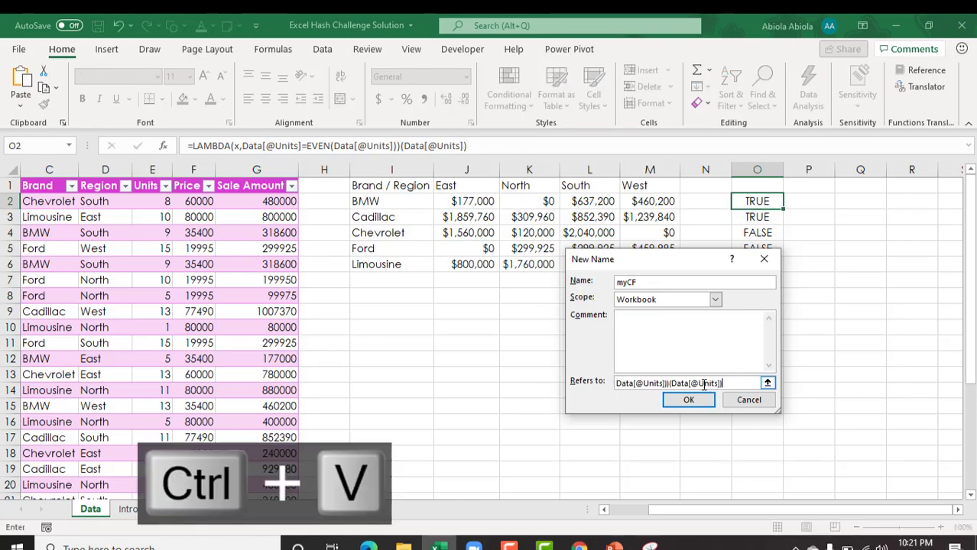
key(BackSpace)
key(BackSpace)
key(BackSpace)
key(BackSpace)
key(BackSpace)
key(BackSpace)
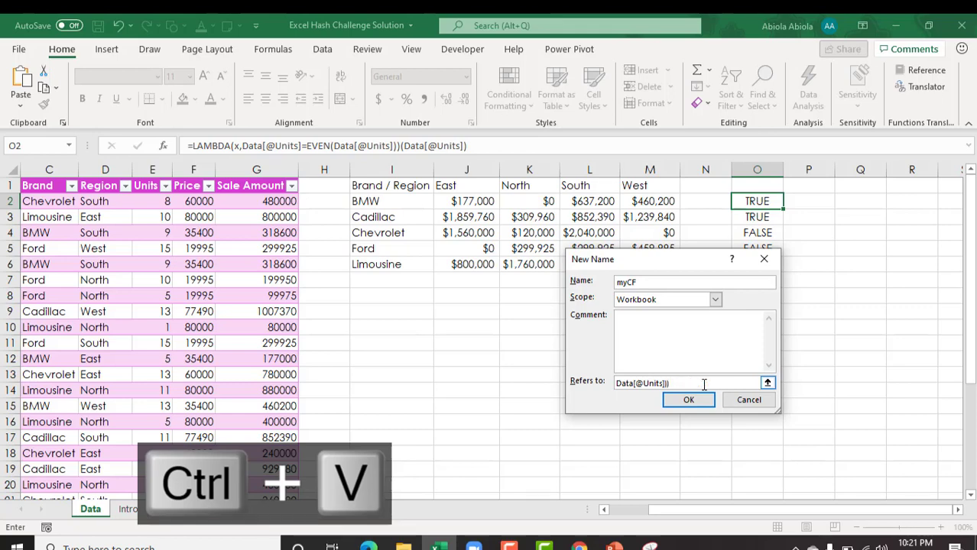
click(688, 399)
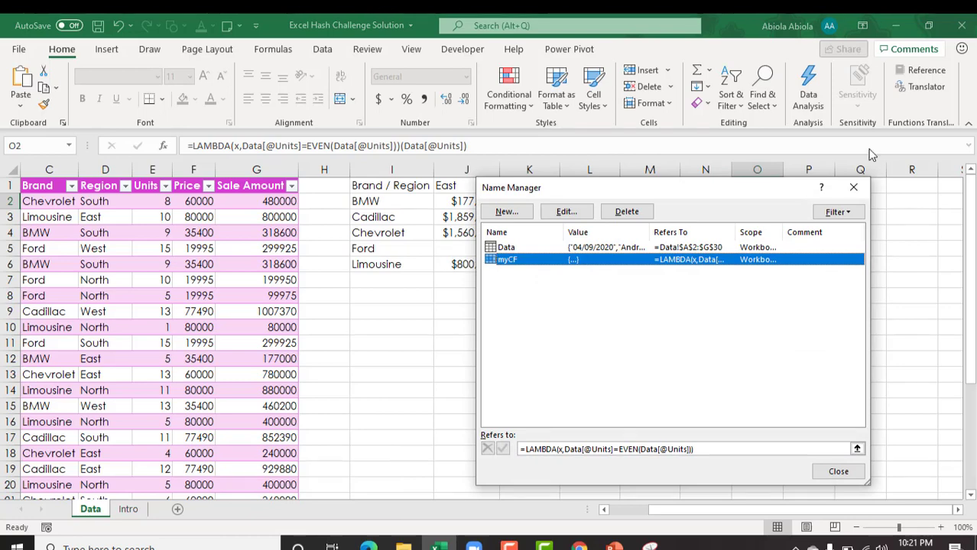
click(852, 188)
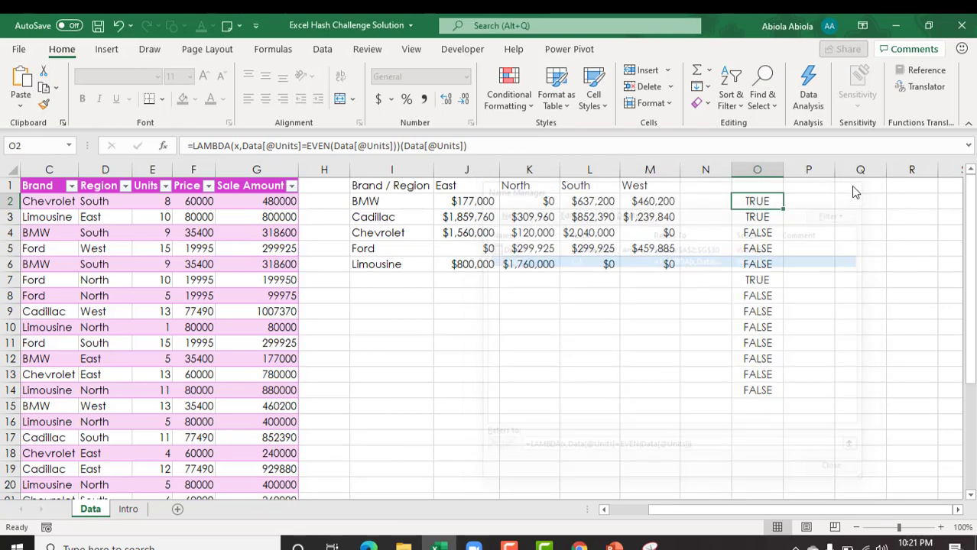
Clear the Data table's banded table style.
click(206, 280)
key(ctrl+Left)
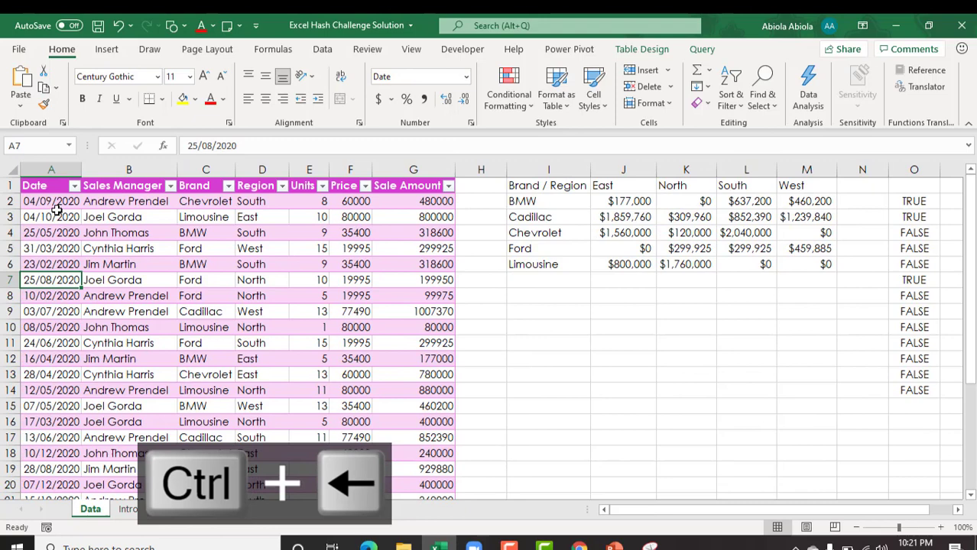
click(56, 212)
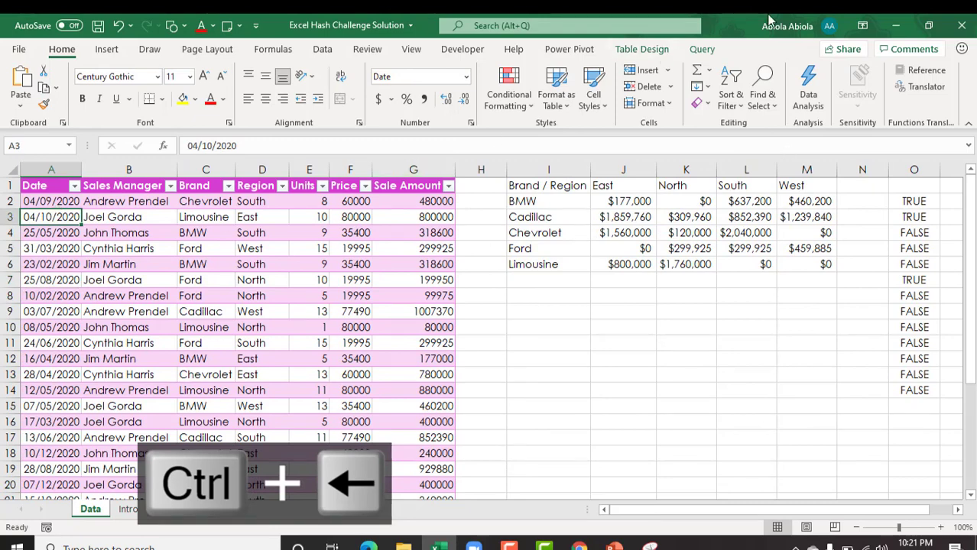
click(661, 52)
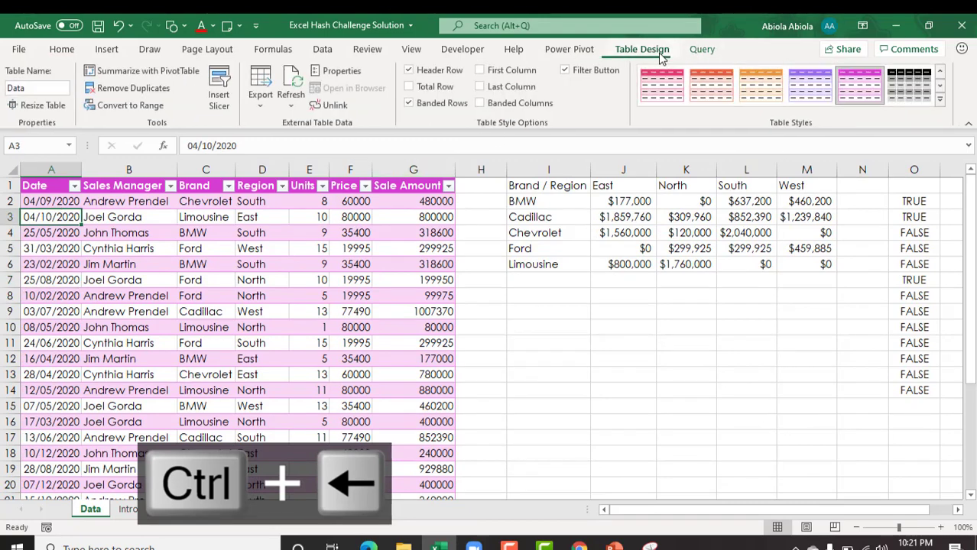
click(940, 100)
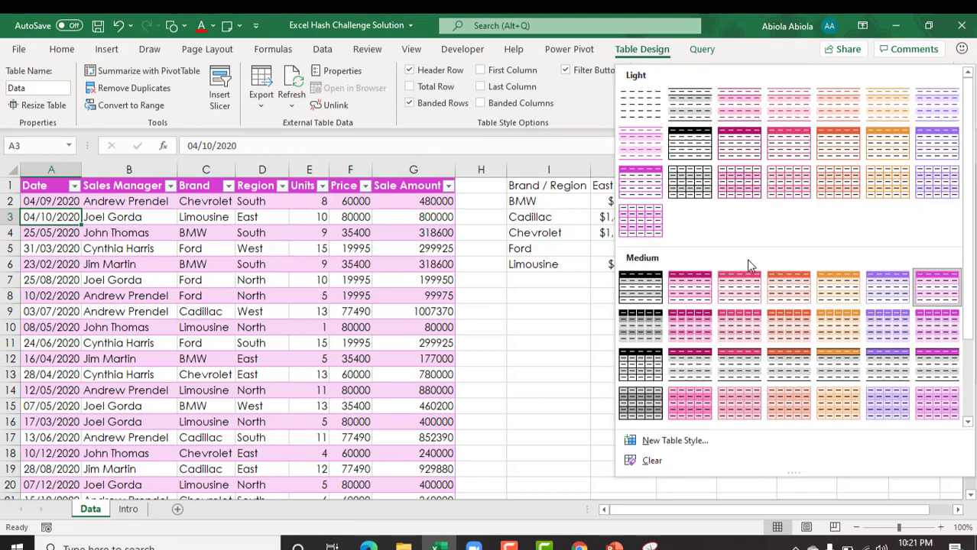
click(652, 460)
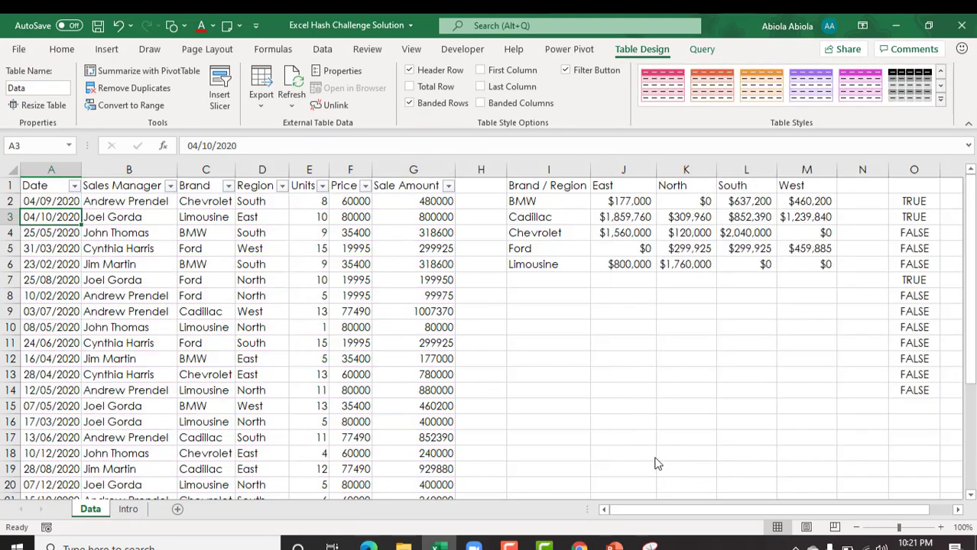
Give the header row A1:G1 a pink fill and white font.
click(40, 186)
key(ctrl+shift+Right)
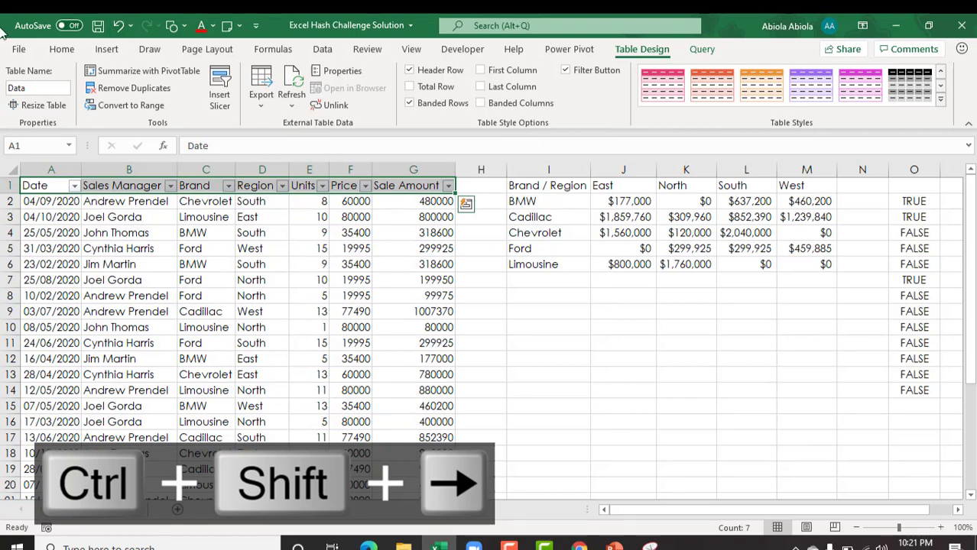
click(75, 54)
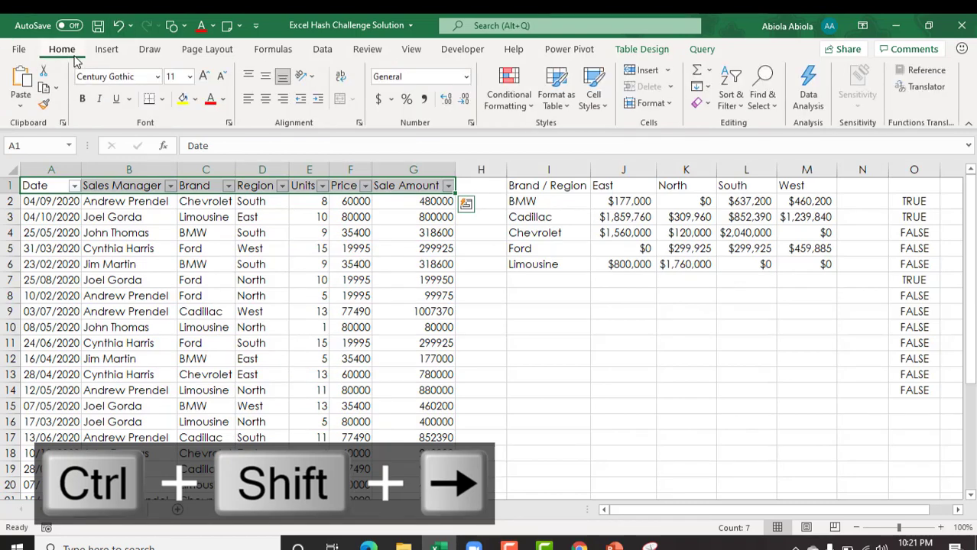
click(195, 101)
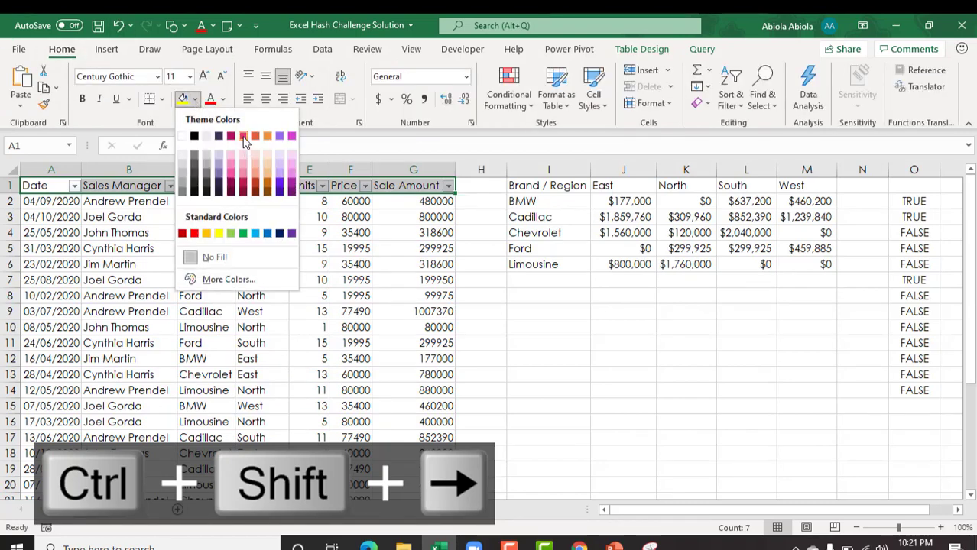
click(243, 136)
click(223, 100)
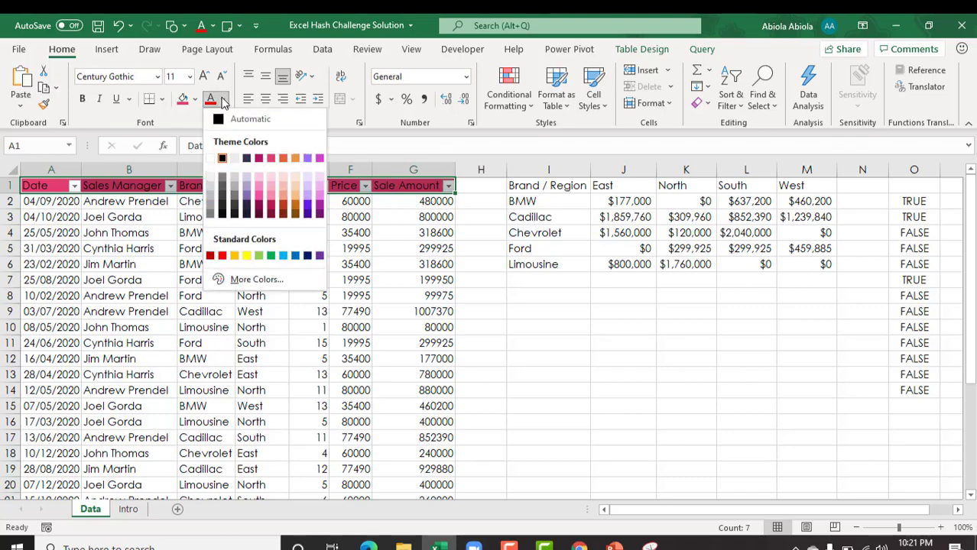
click(217, 160)
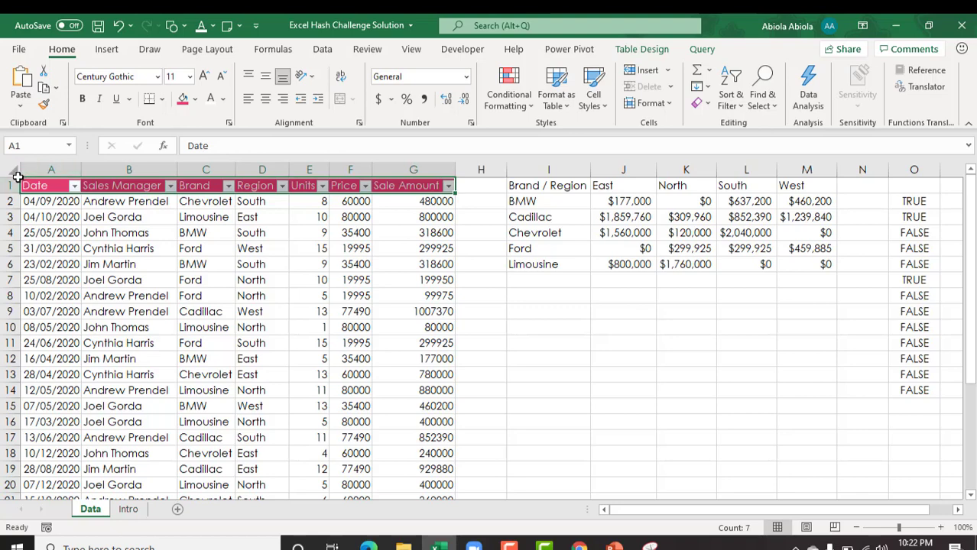
Start a formula-based conditional formatting rule on the data rows using the myCF name.
click(17, 174)
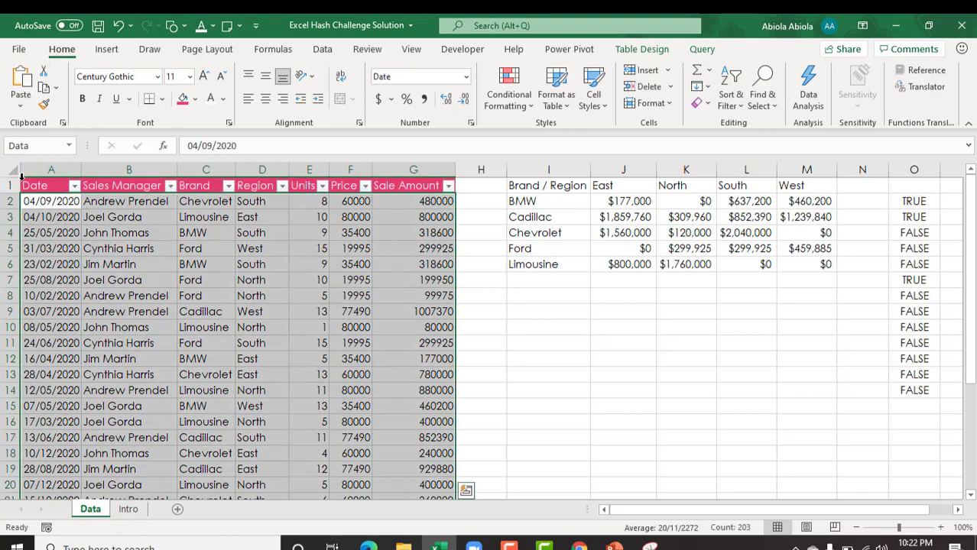
click(498, 103)
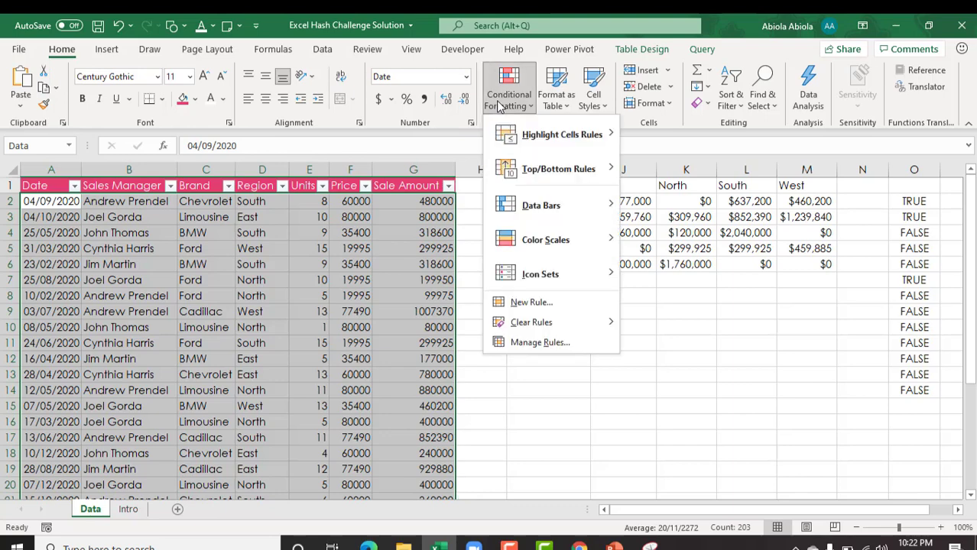
click(556, 305)
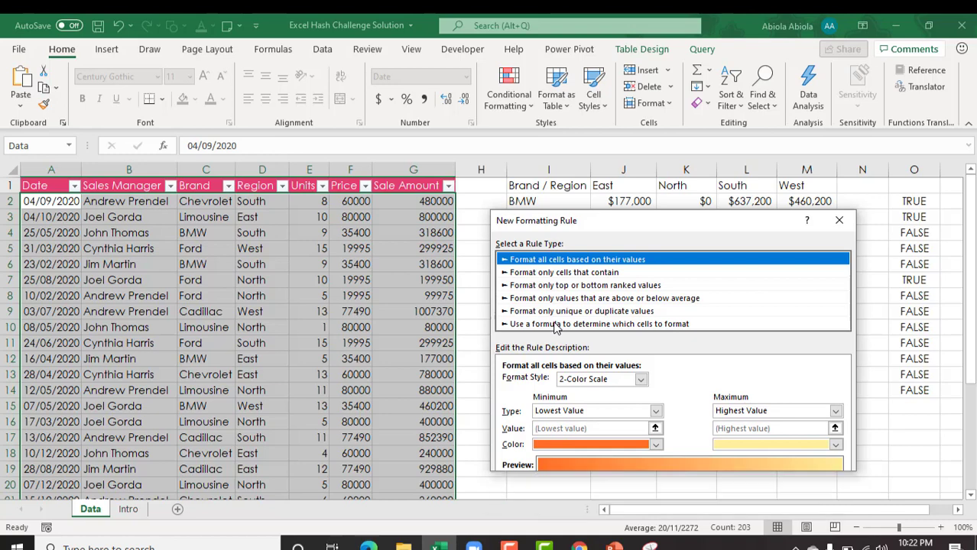
click(556, 324)
click(556, 381)
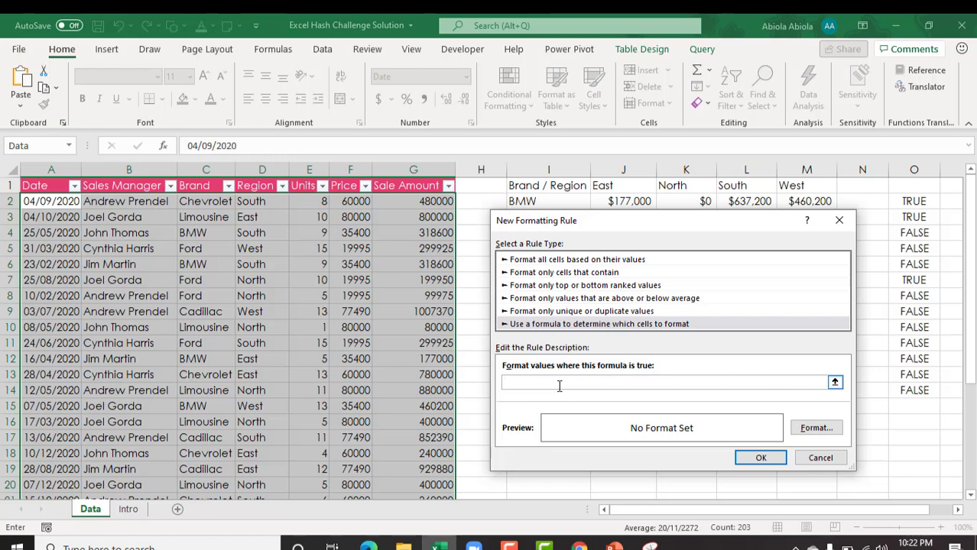
key(F3)
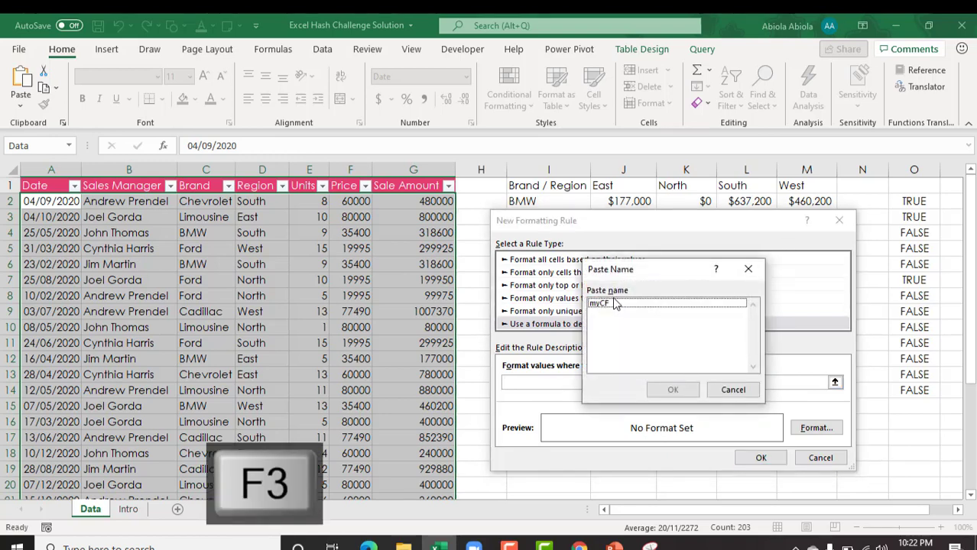
double_click(612, 303)
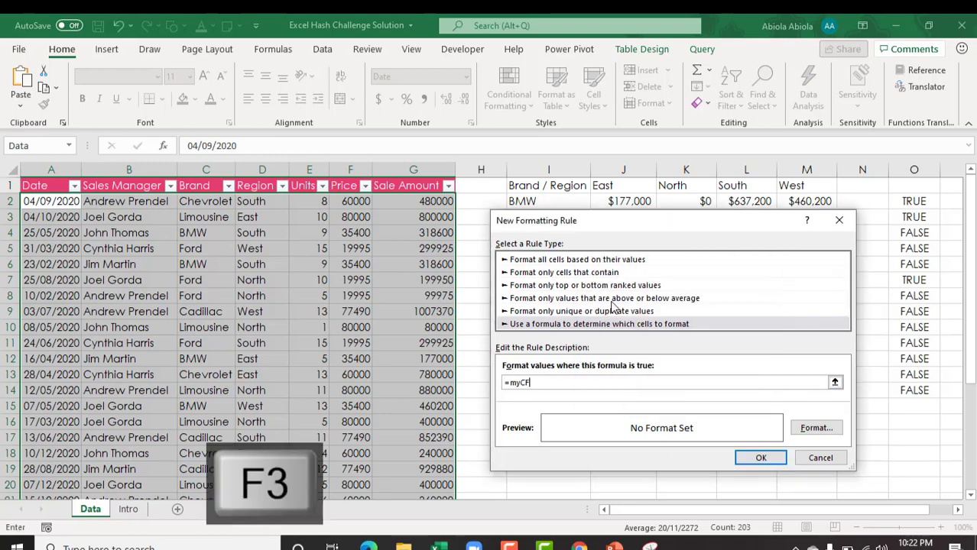
Give the rule a light pink fill, complete it as =myCF($E2), and apply it.
click(812, 432)
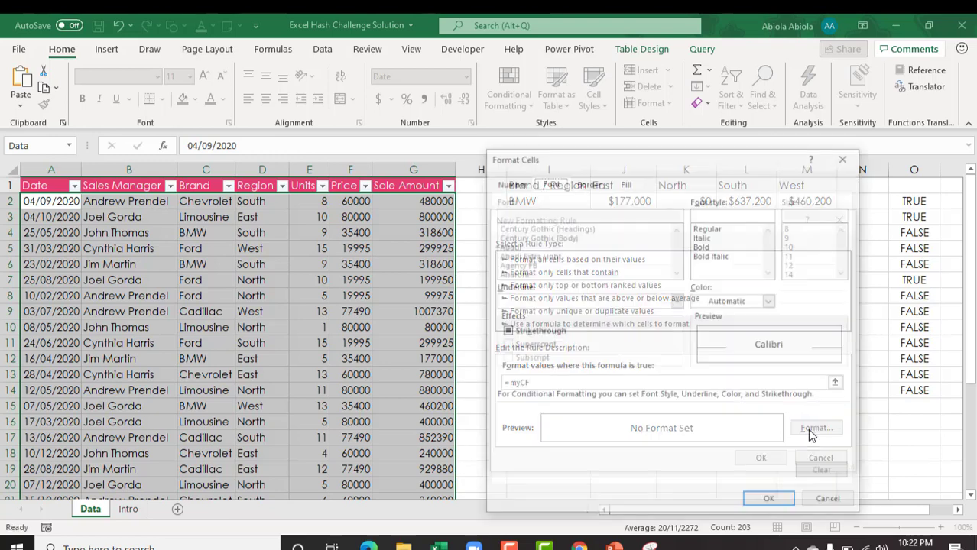
click(625, 183)
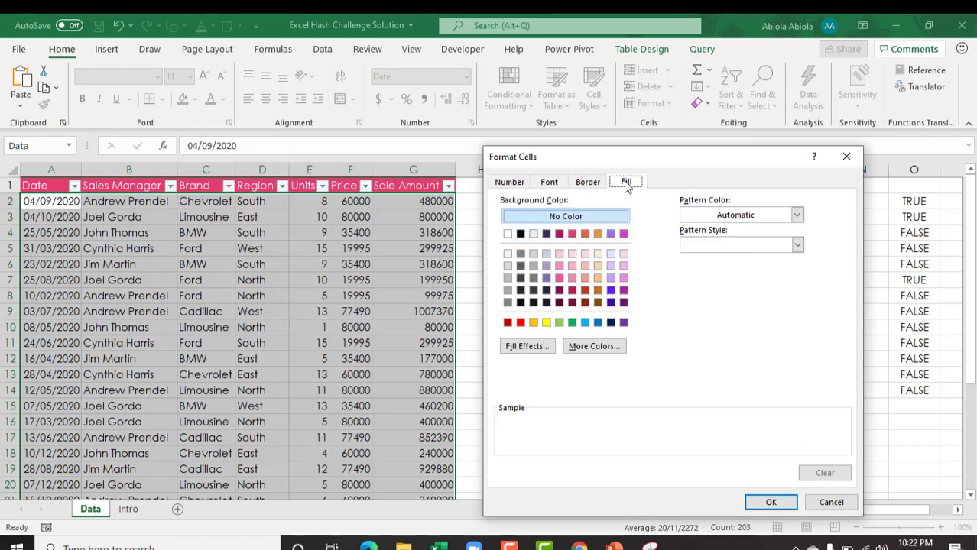
click(559, 254)
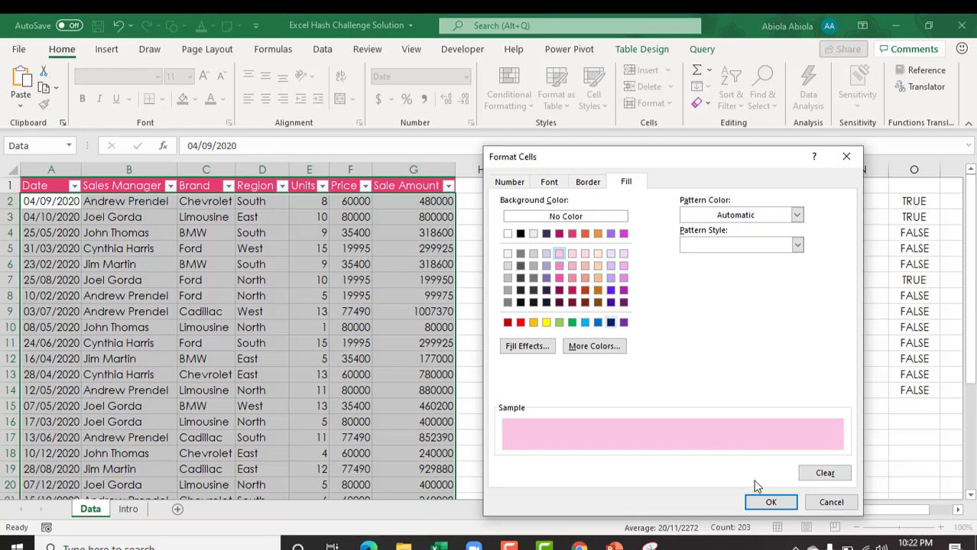
click(769, 501)
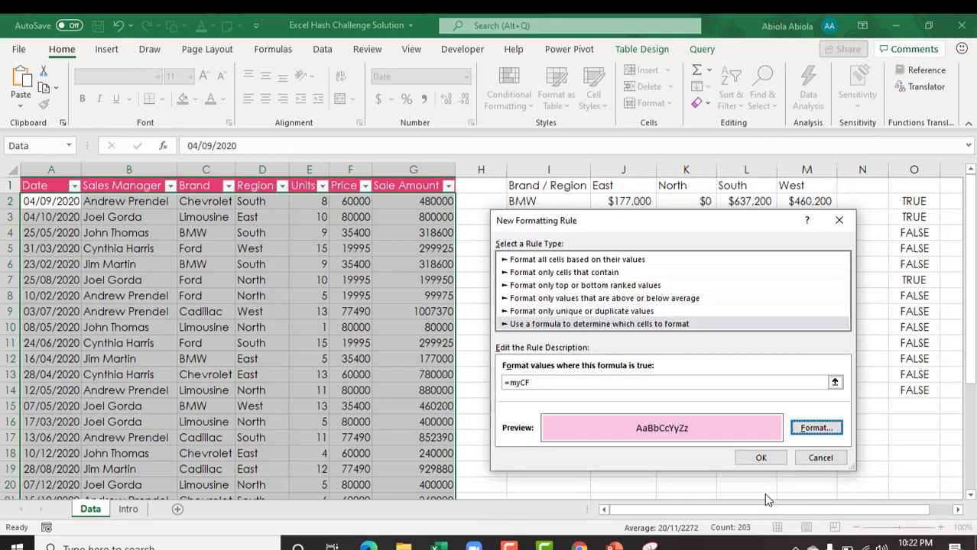
click(541, 381)
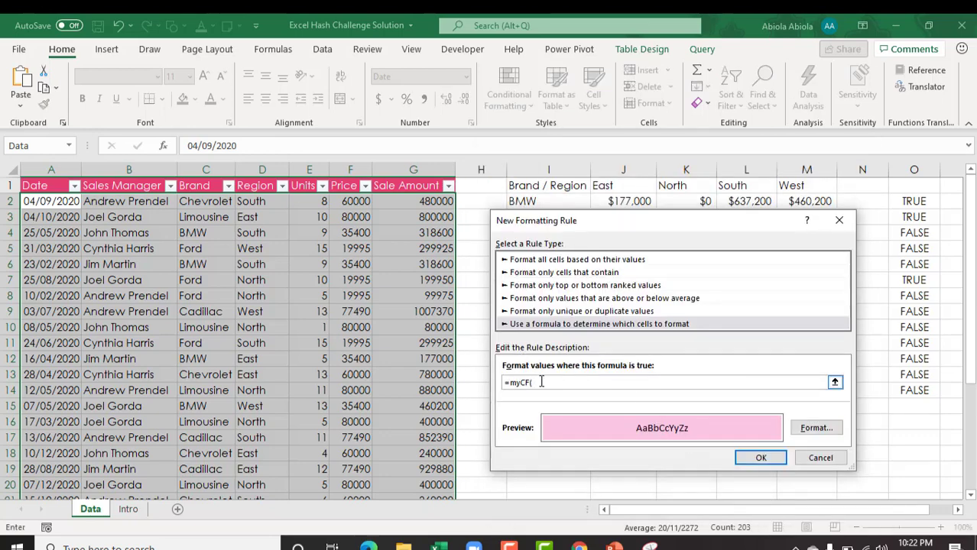
click(314, 198)
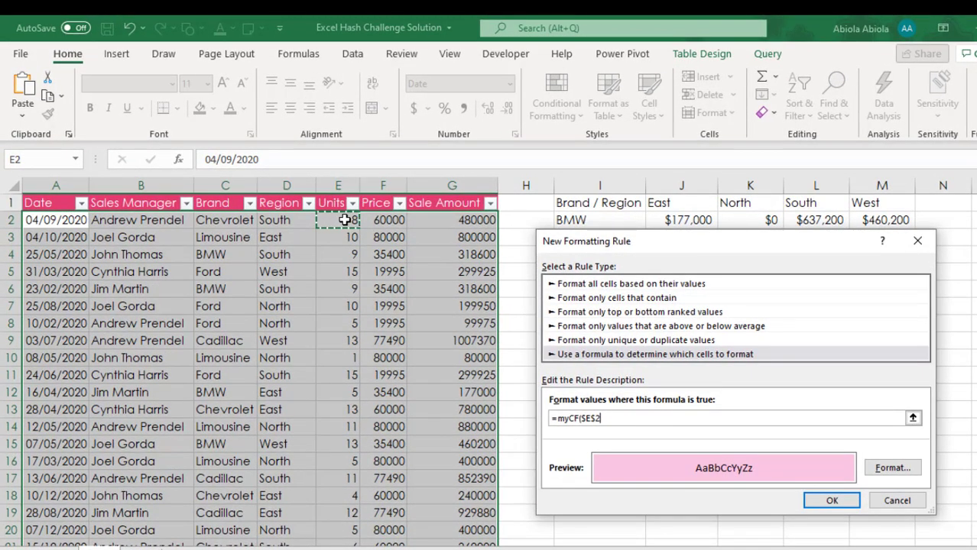
key(F4)
key(F4)
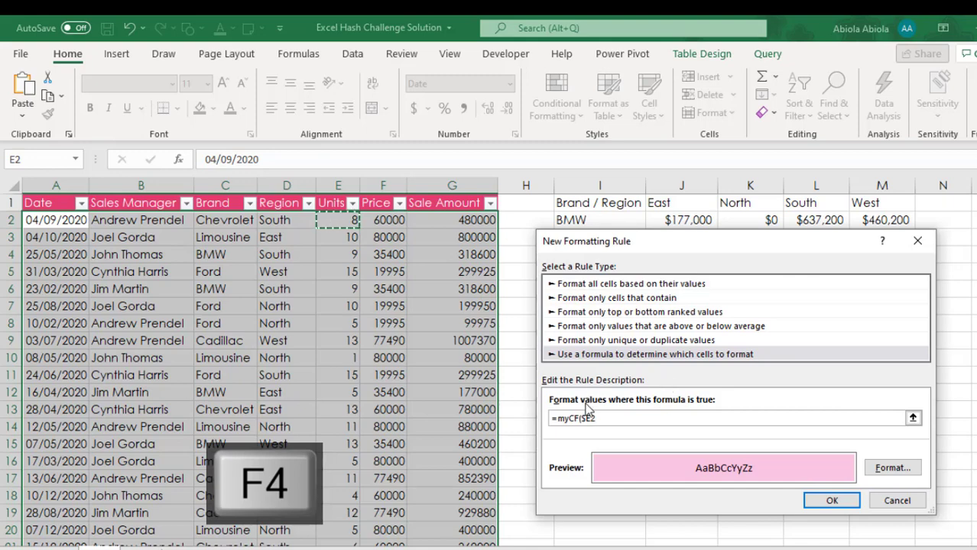
text())
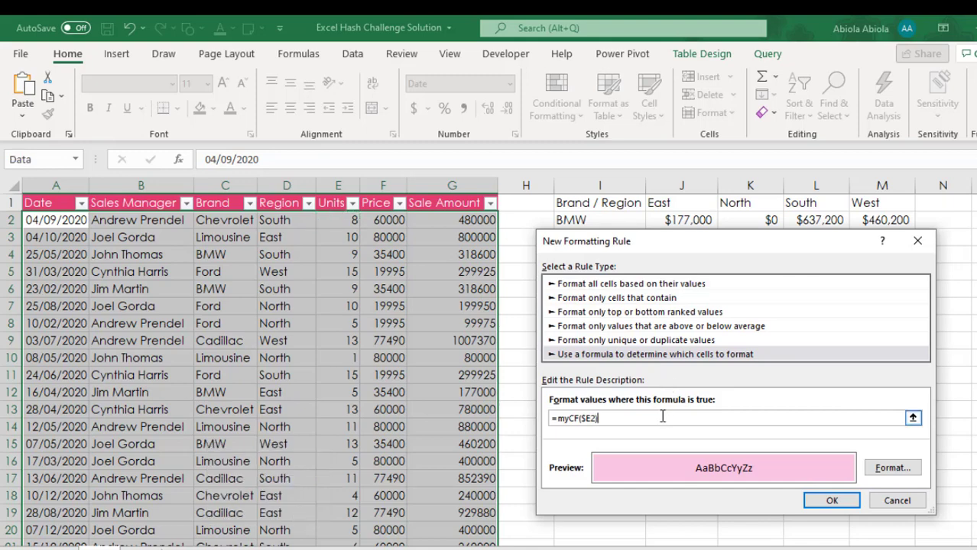
click(833, 500)
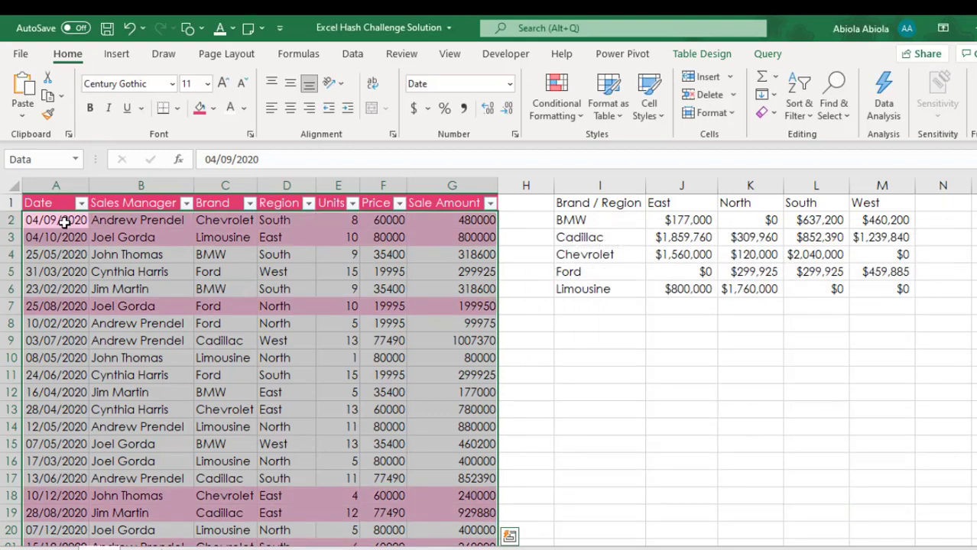
Review the pink-shaded rows with even Units counts.
drag(61, 222, 426, 241)
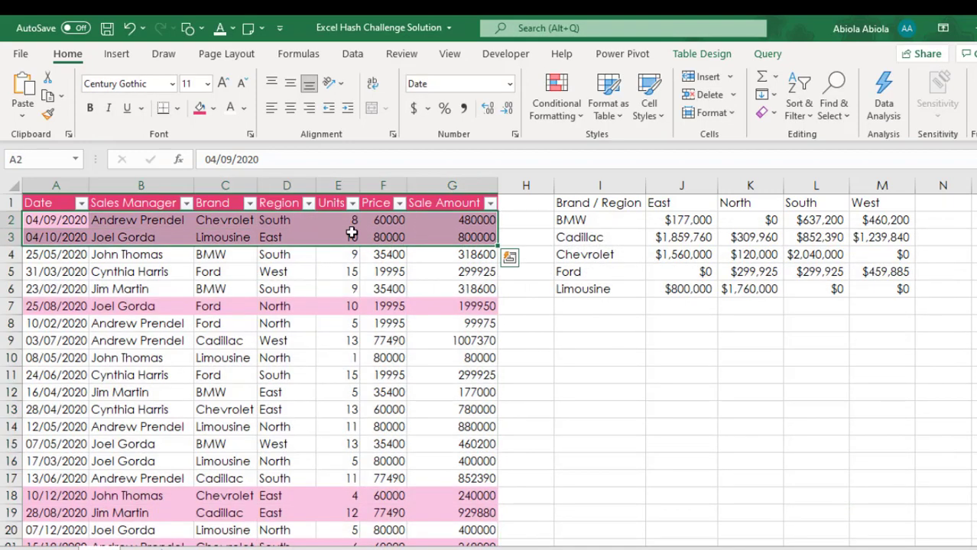
click(30, 308)
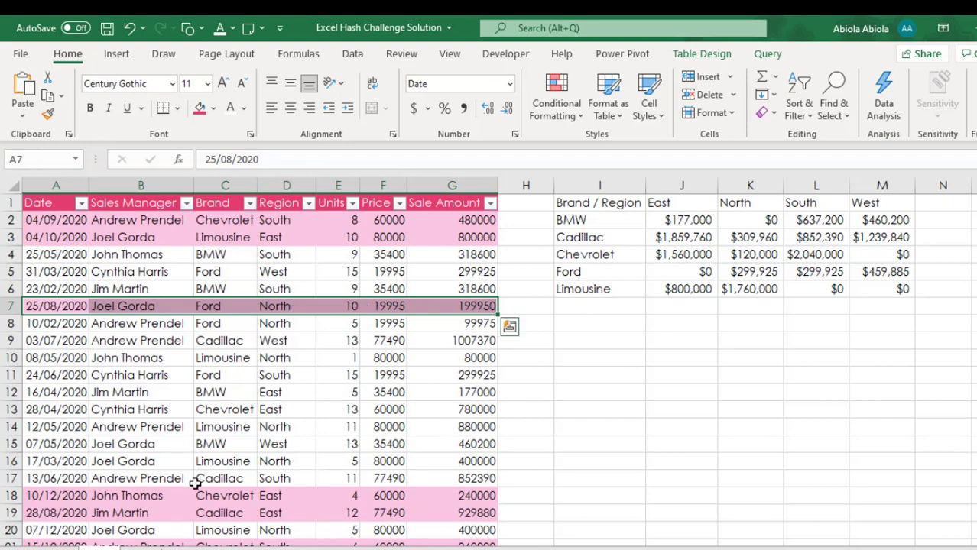
drag(340, 357, 337, 435)
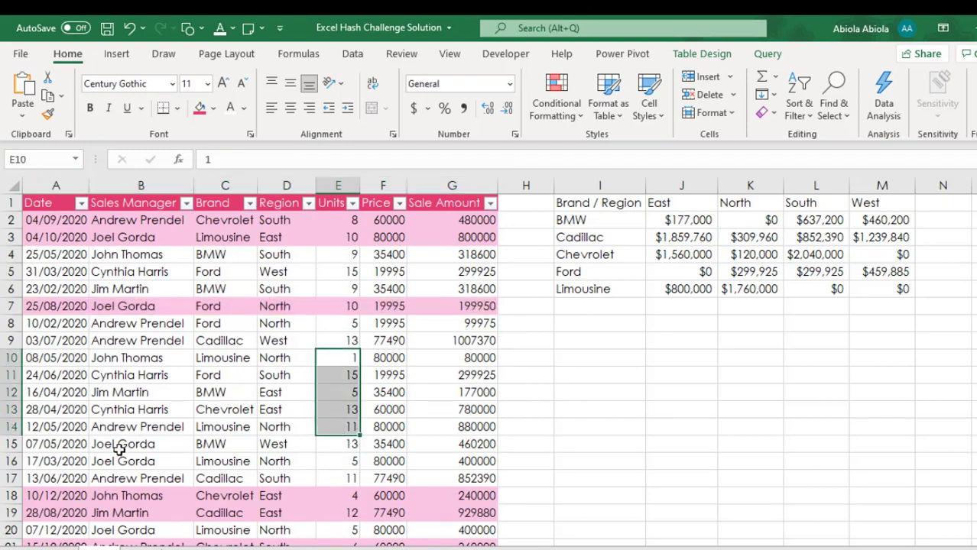
drag(61, 489, 446, 505)
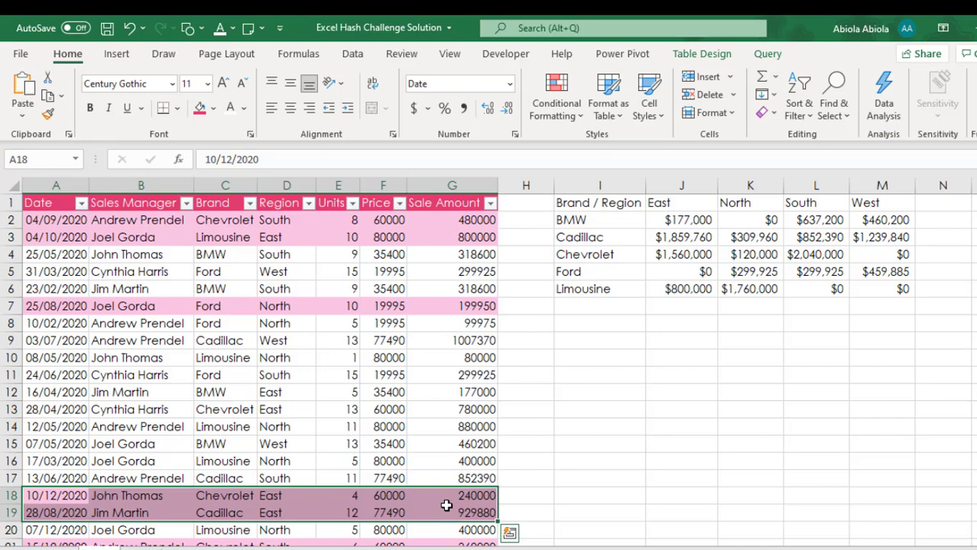
drag(569, 308, 868, 310)
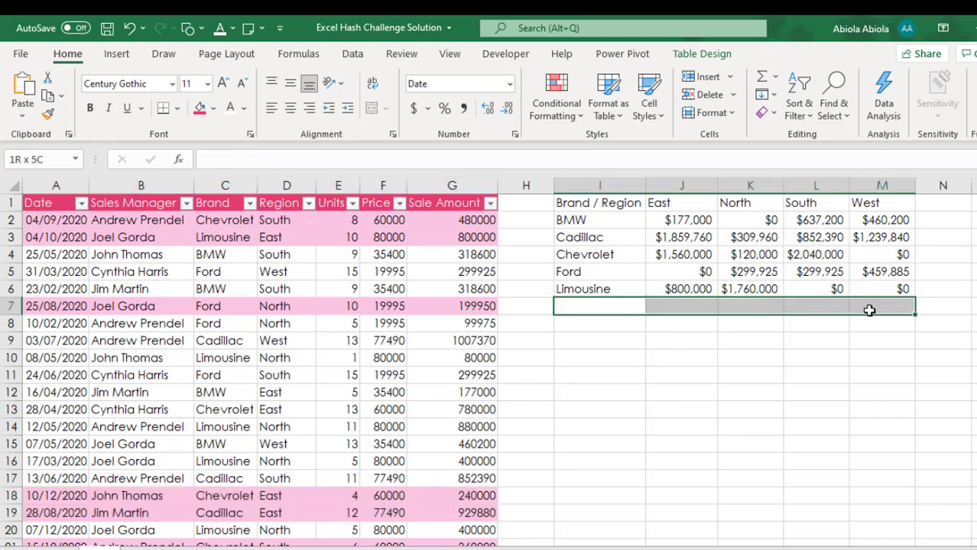
Add a Total row 7 with the Total style, summing each region with AutoSum.
click(649, 103)
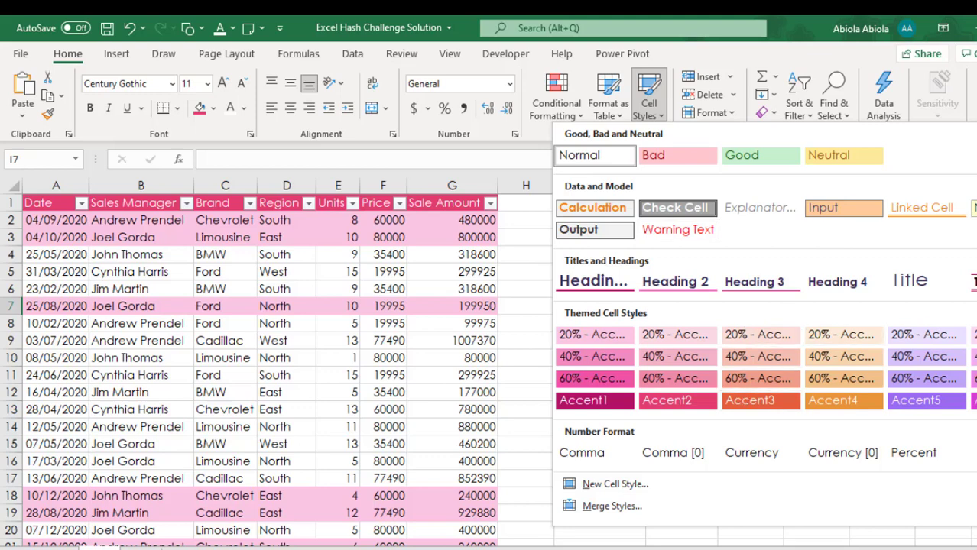
click(730, 283)
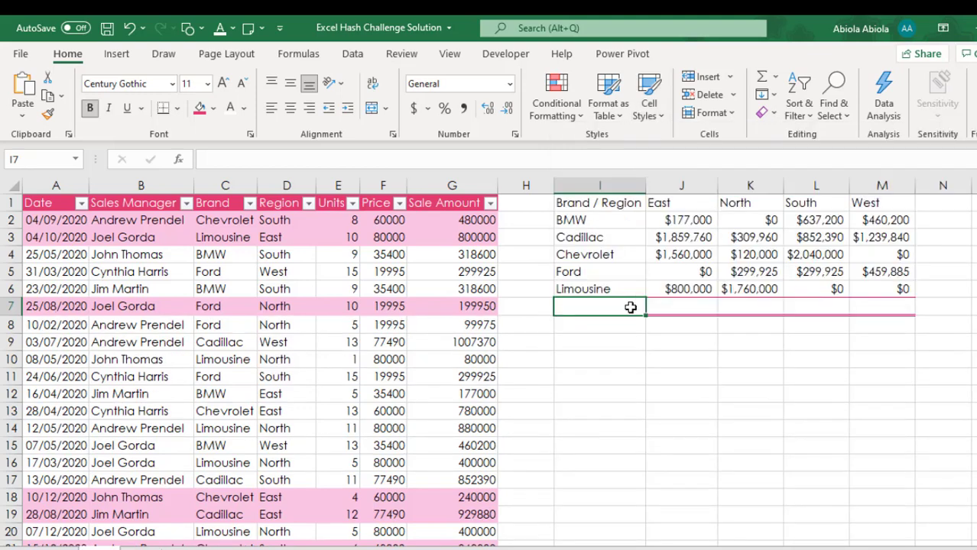
text(Total)
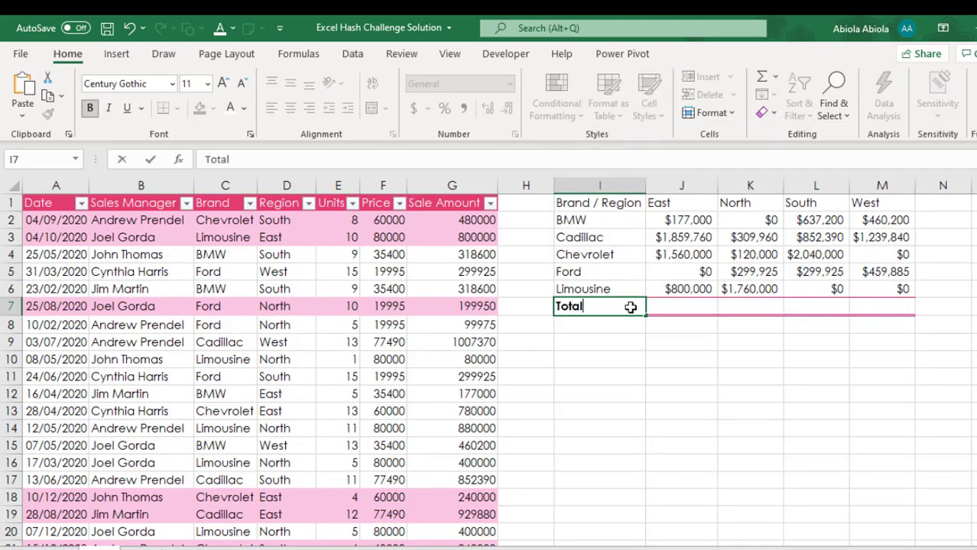
key(Tab)
key(shift+Right)
key(shift+Right)
key(shift+Right)
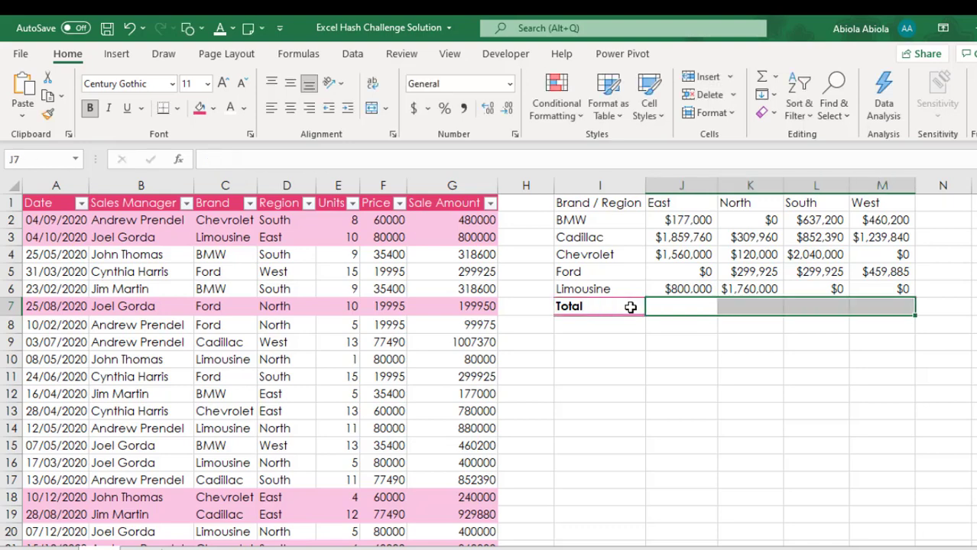
key(alt+equal)
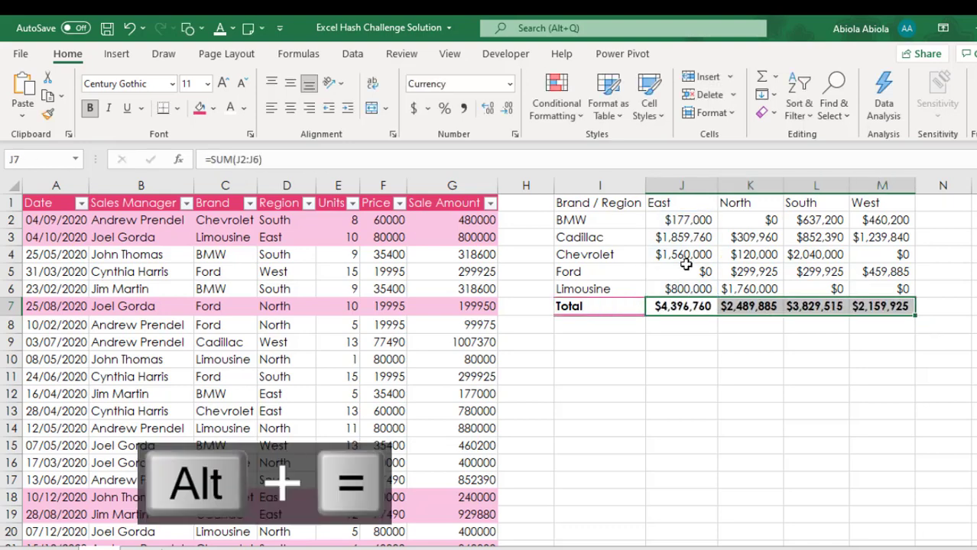
Label I8 '% by Total' and enter =J7/SUM($J$7:$M$7) across the region columns.
click(598, 326)
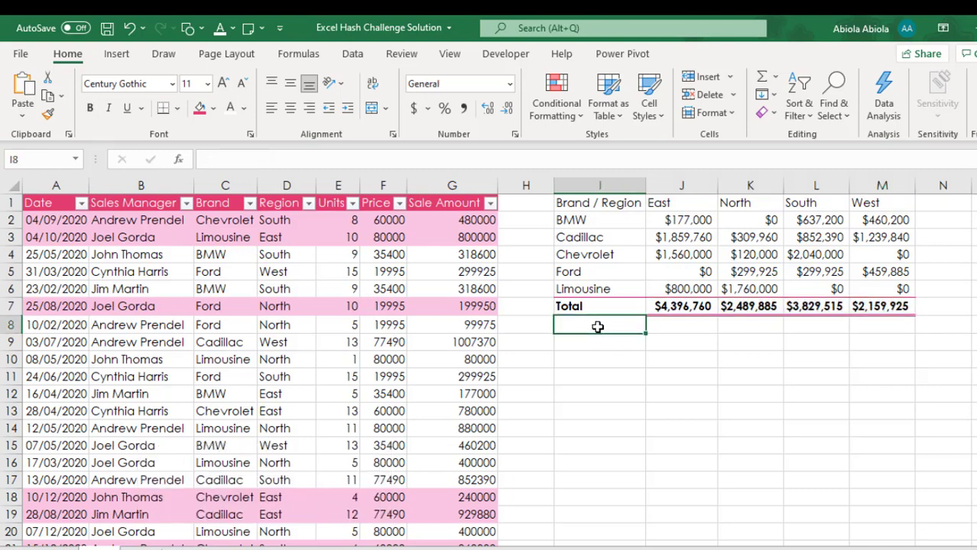
text(%)
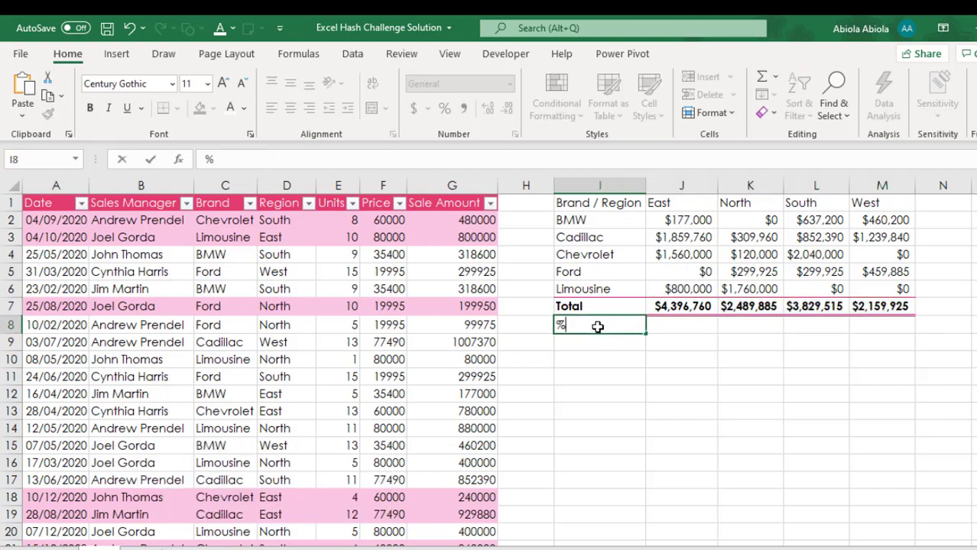
text( o)
key(BackSpace)
text(by Total)
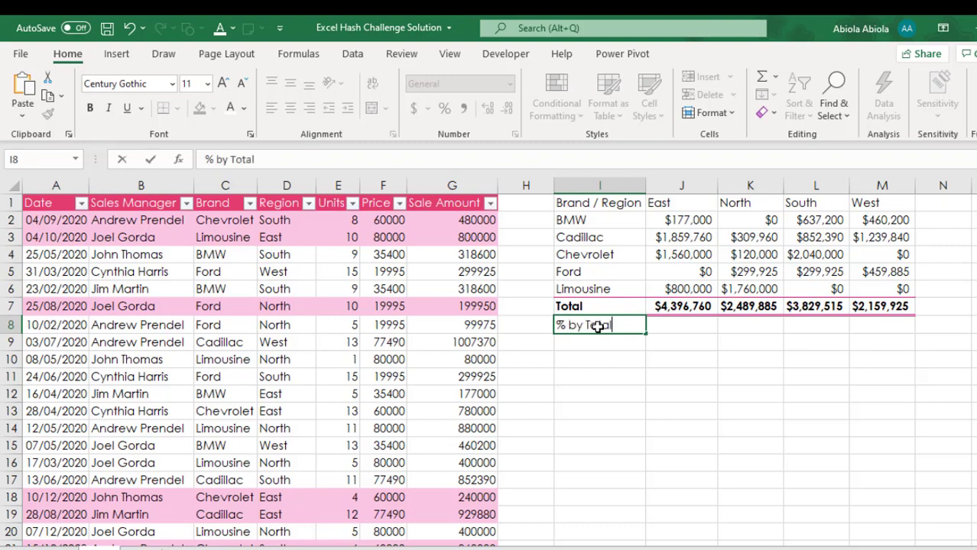
key(Tab)
text(=)
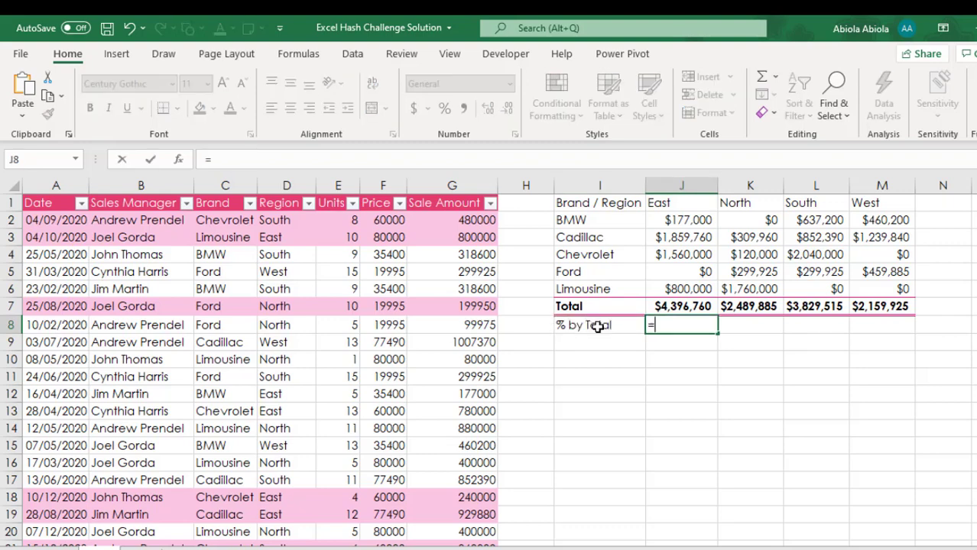
text(J7)
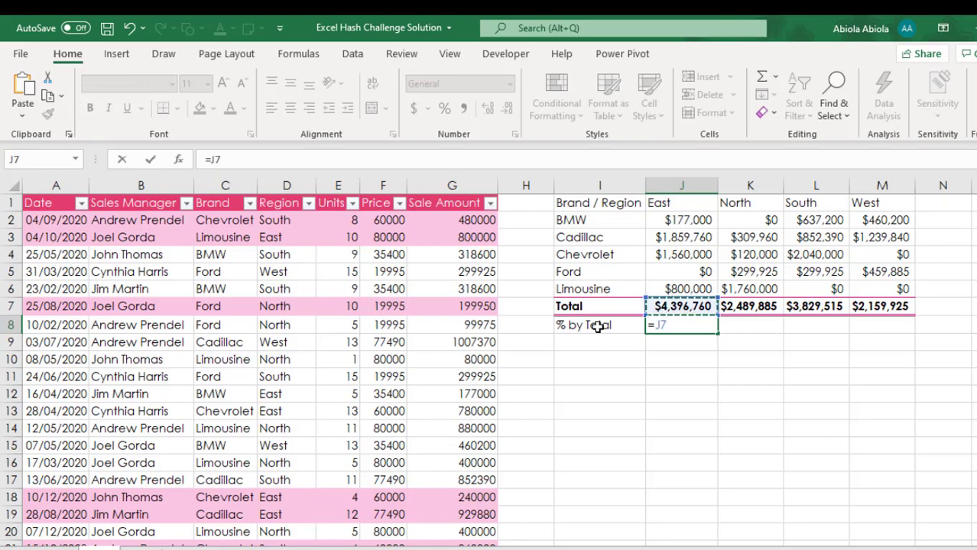
text(/sum)
key(Tab)
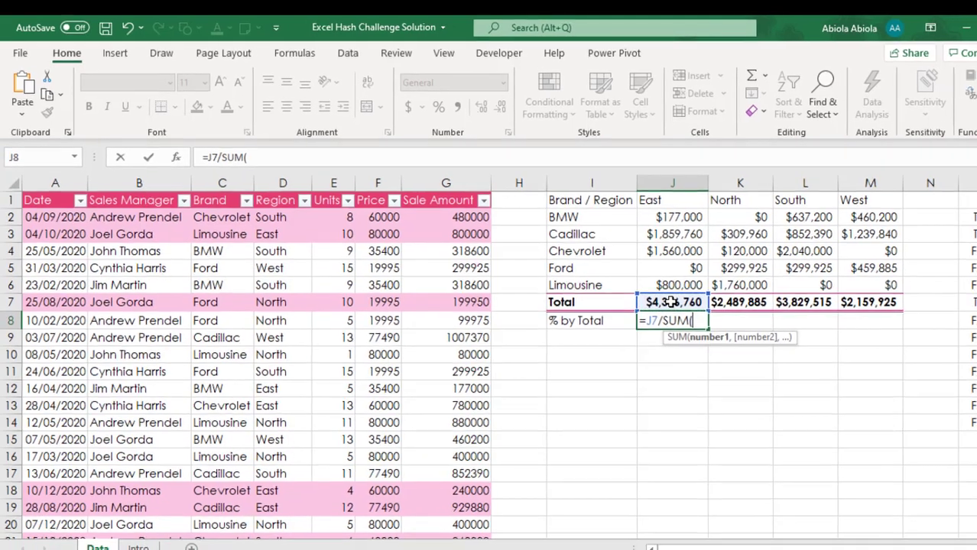
click(669, 302)
key(ctrl+shift+Right)
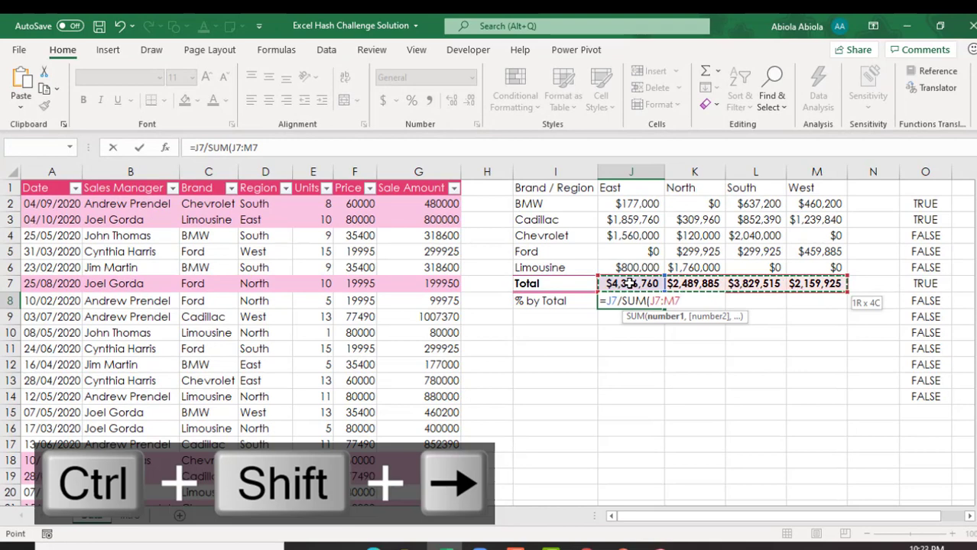
key(ctrl+Return)
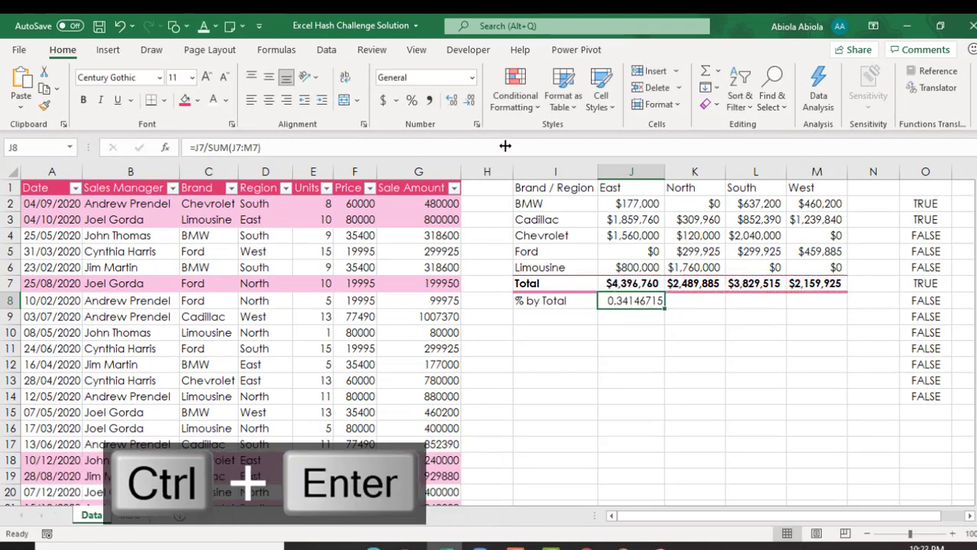
Format the % by Total row as percentages with the Total style, centred.
click(416, 100)
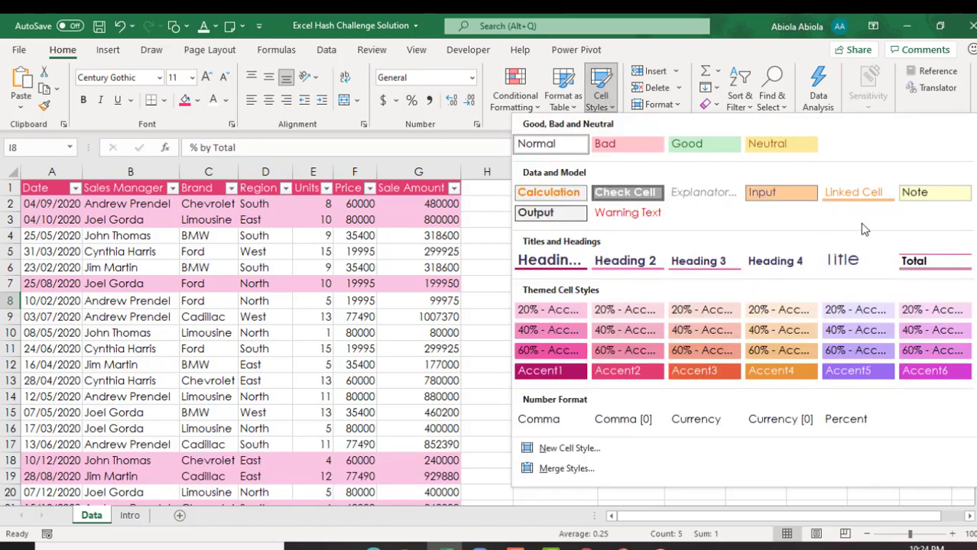
click(913, 259)
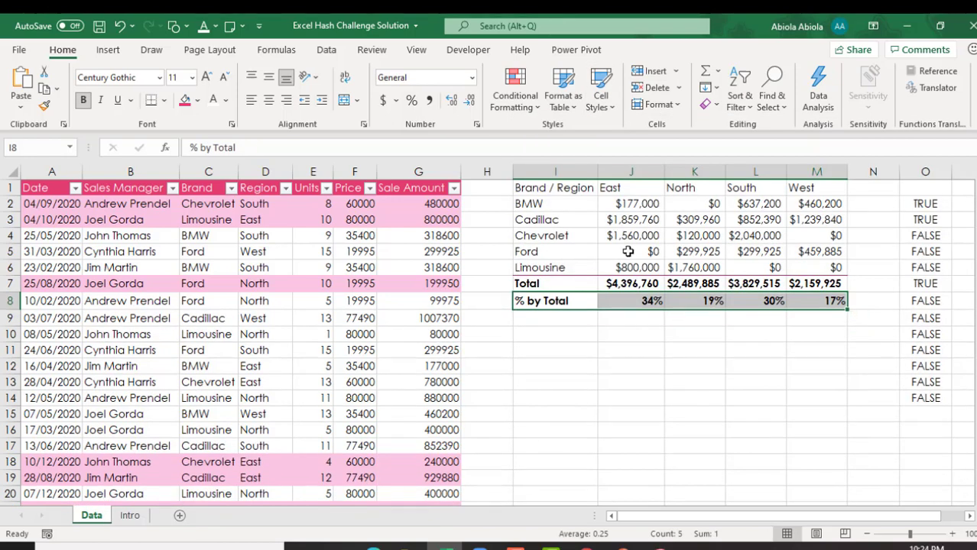
click(269, 103)
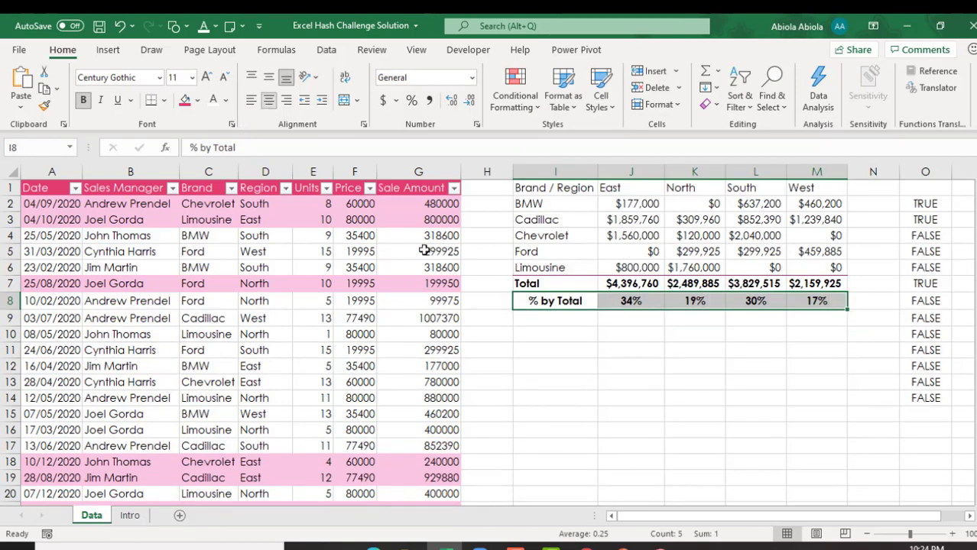
click(630, 372)
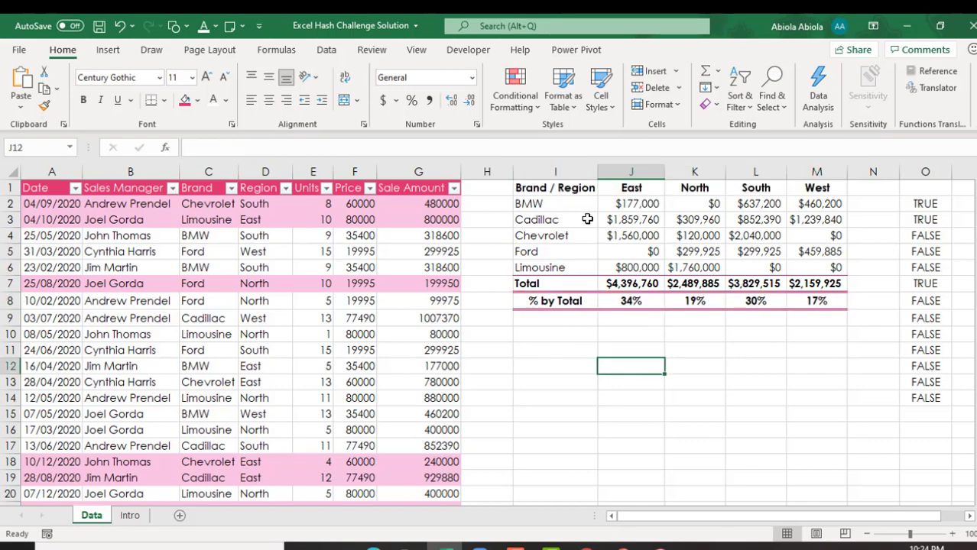
Move the summary table by cut and paste to A1 of a new Sheet1.
drag(544, 188, 830, 301)
key(ctrl+x)
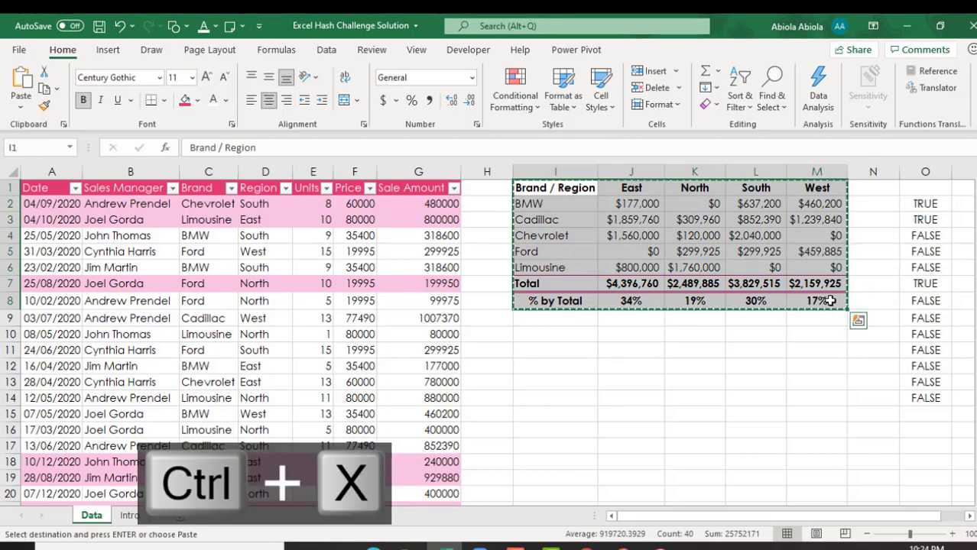
click(181, 523)
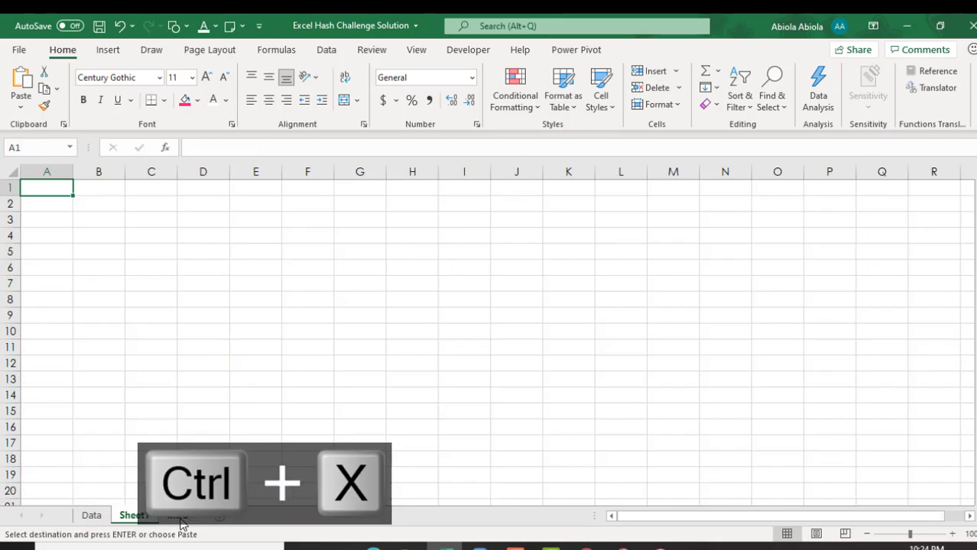
key(ctrl+v)
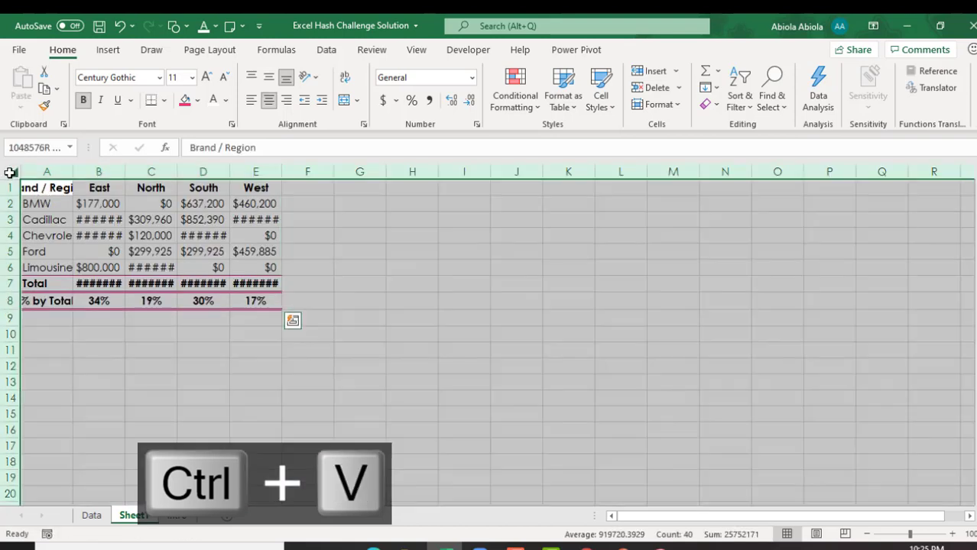
Auto-fit all columns on Sheet1 so every value shows in full.
click(11, 171)
double_click(122, 171)
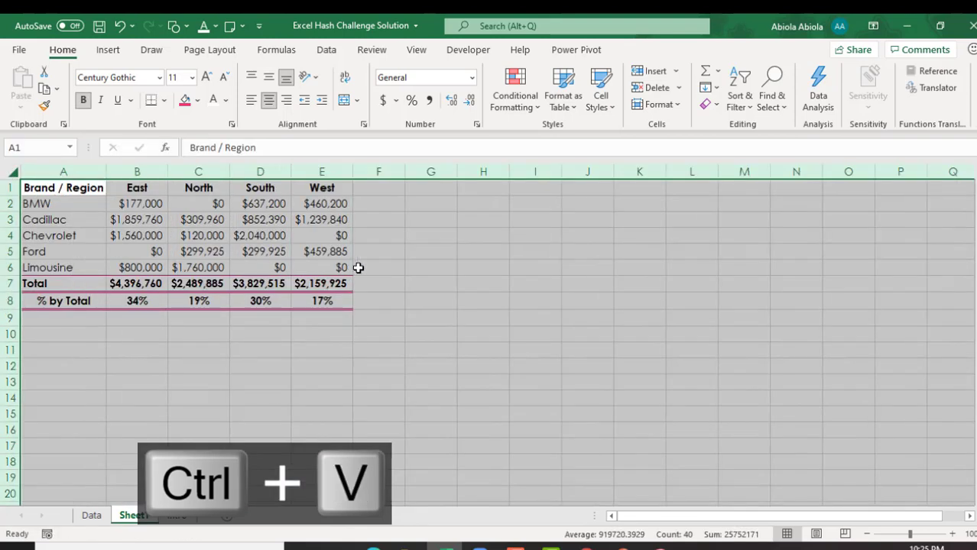
click(385, 277)
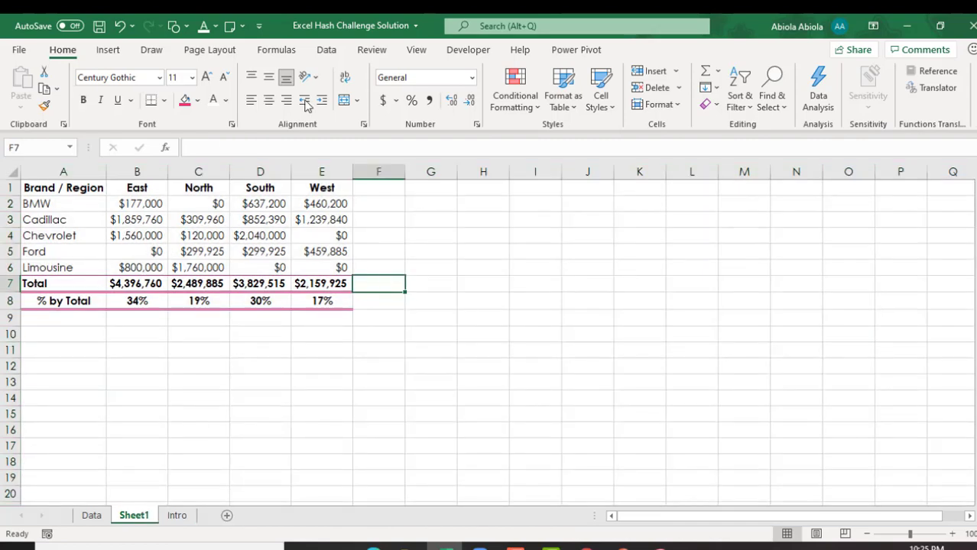
Browse the Cutout People stock images to insert four people holding blank boards.
click(108, 50)
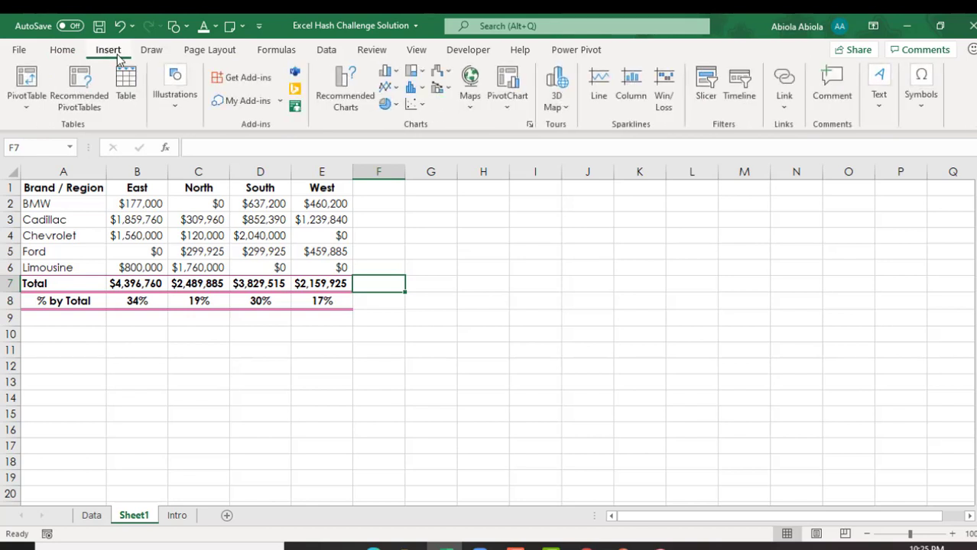
click(174, 101)
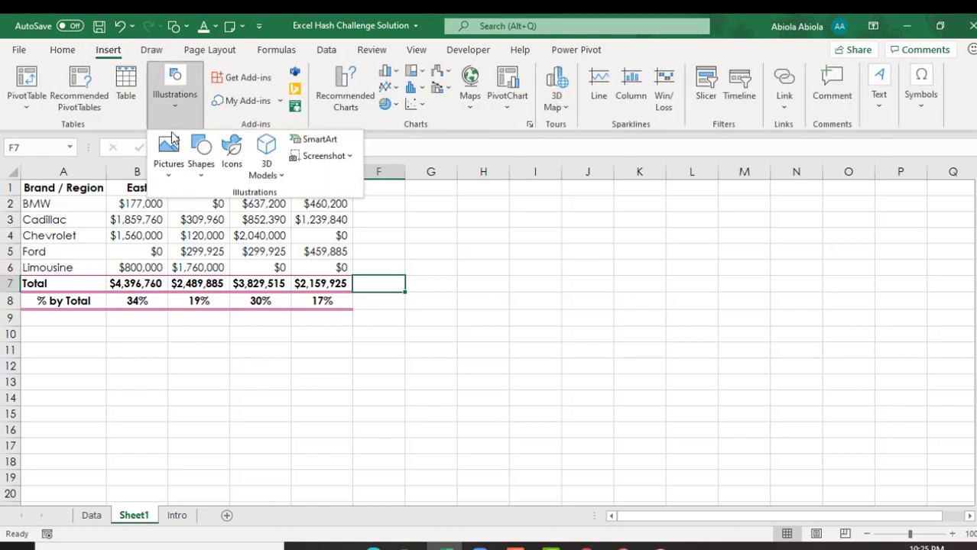
click(170, 164)
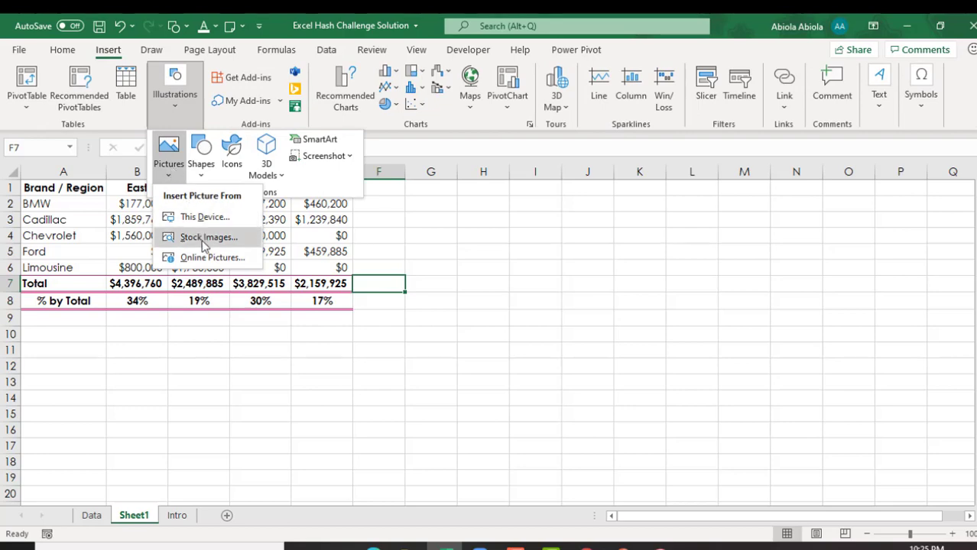
key(Escape)
key(Escape)
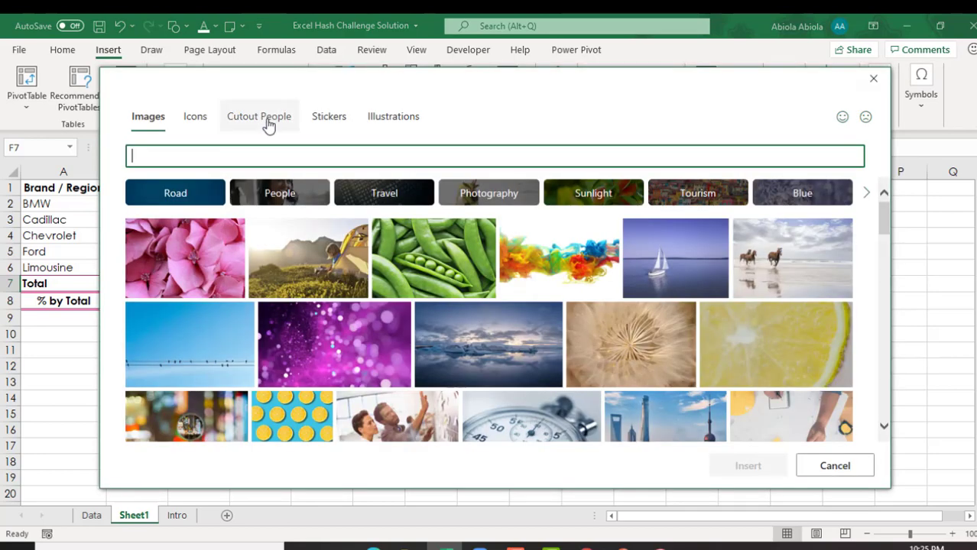
click(267, 127)
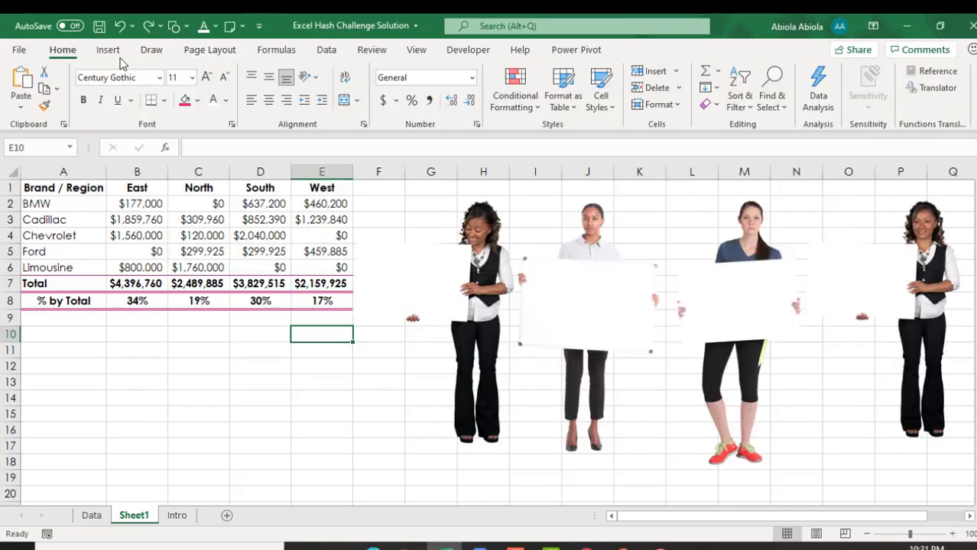
Draw a text box over the first cutout person's sign.
click(113, 54)
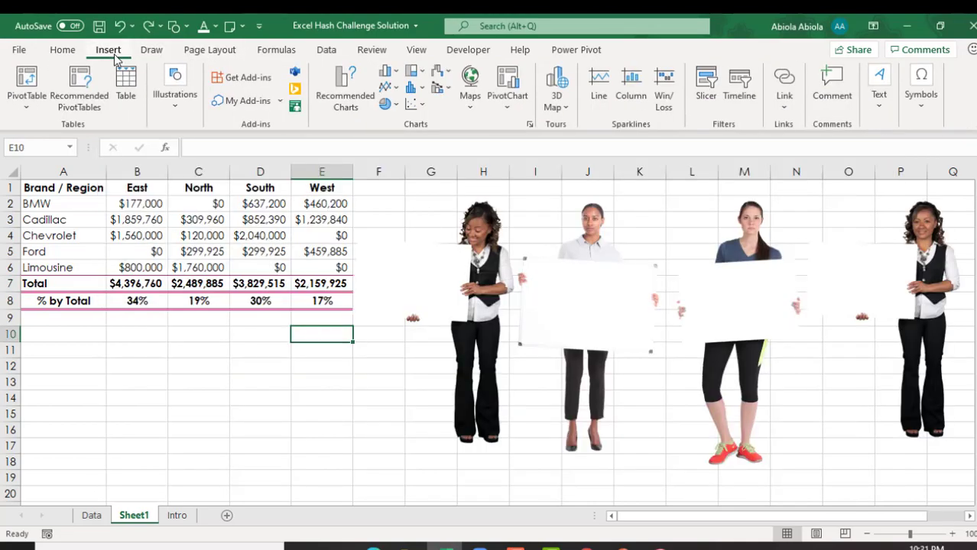
click(877, 103)
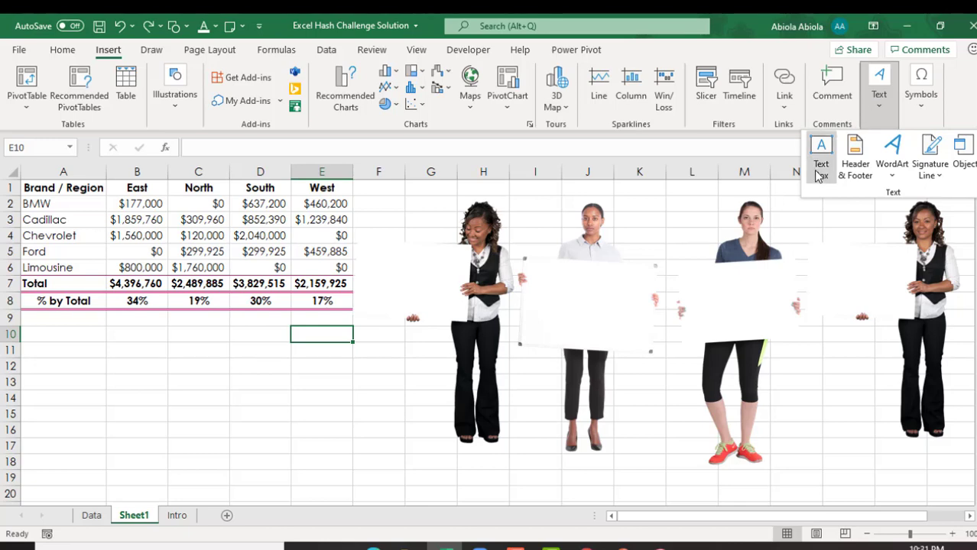
click(819, 178)
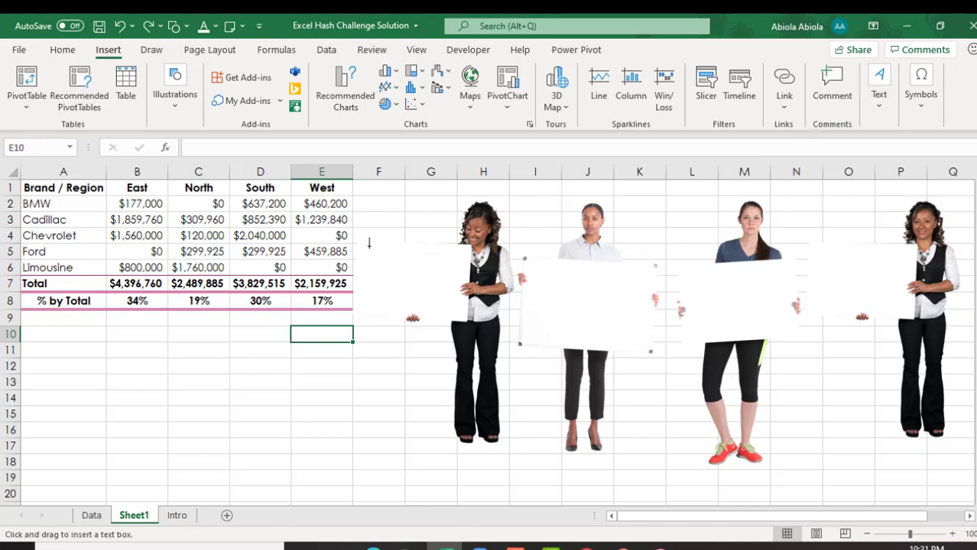
drag(370, 245, 457, 313)
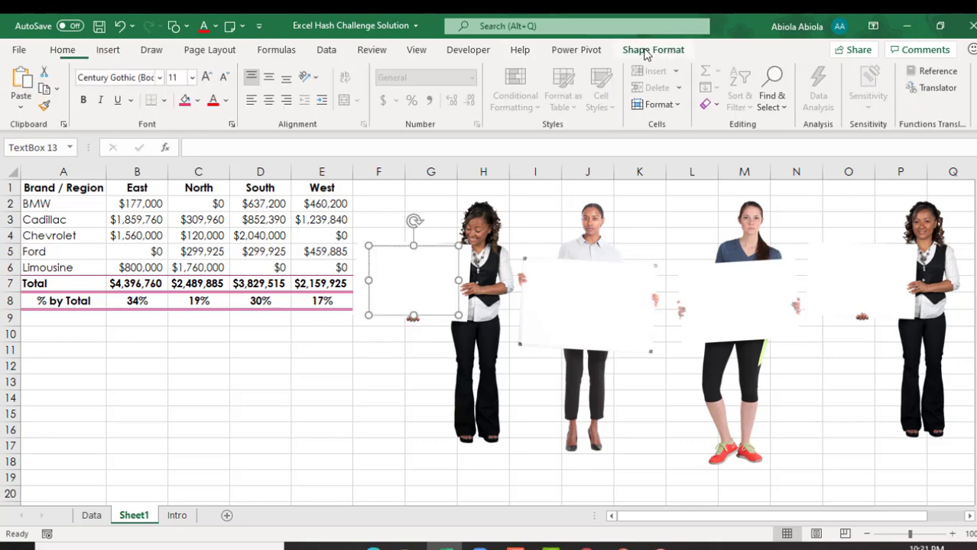
Set the text box outline weight to 2¼ pt.
click(644, 50)
click(399, 88)
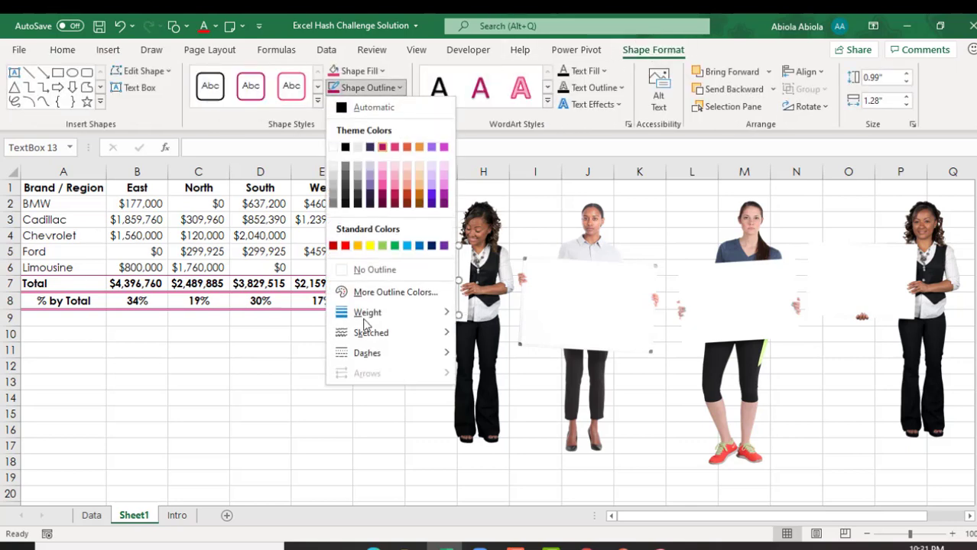
mouse_move(397, 315)
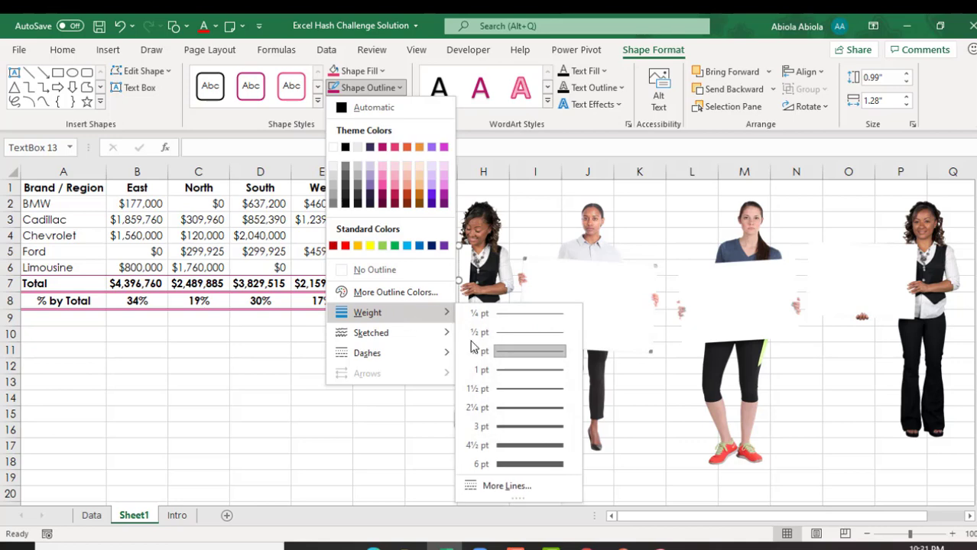
click(523, 408)
click(523, 411)
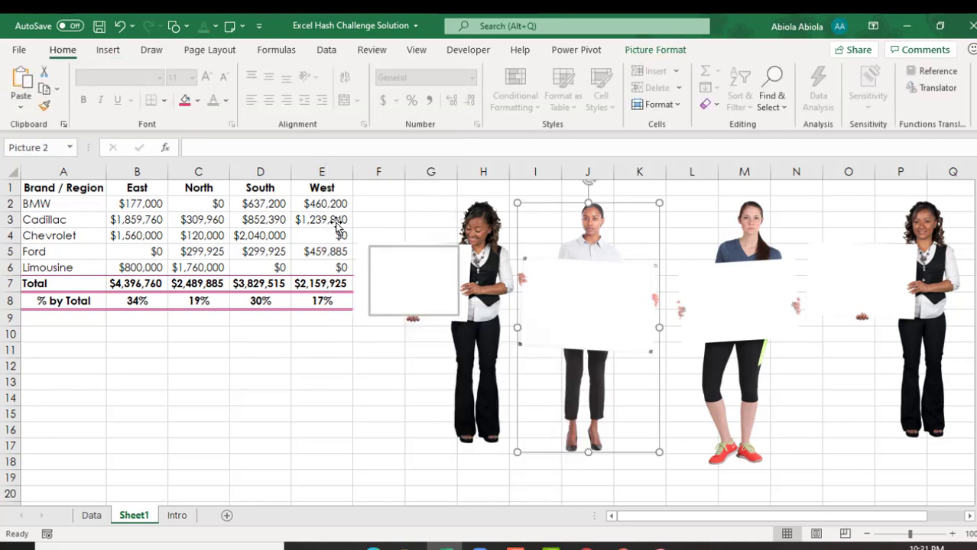
Make the first sign's text box bold, centred and middle-aligned, at 18 pt.
click(345, 401)
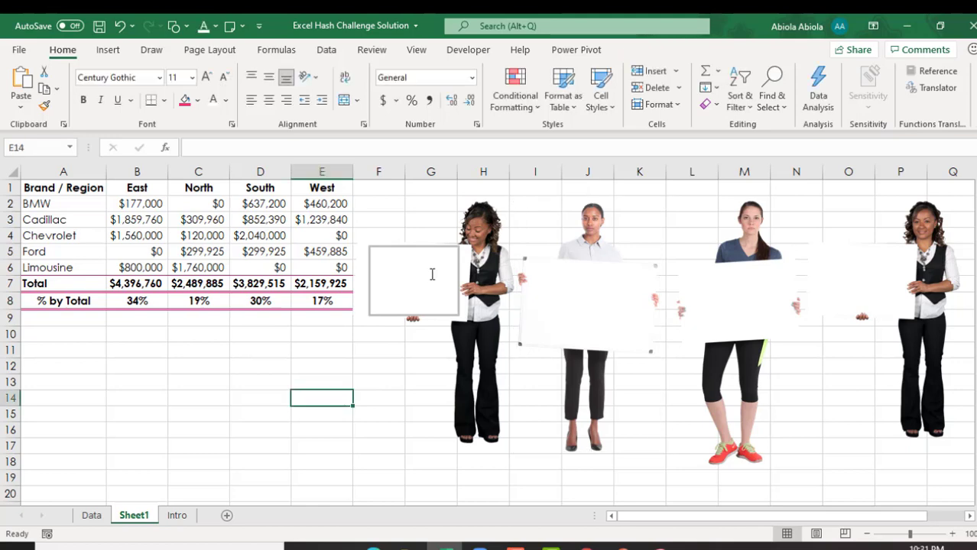
click(442, 291)
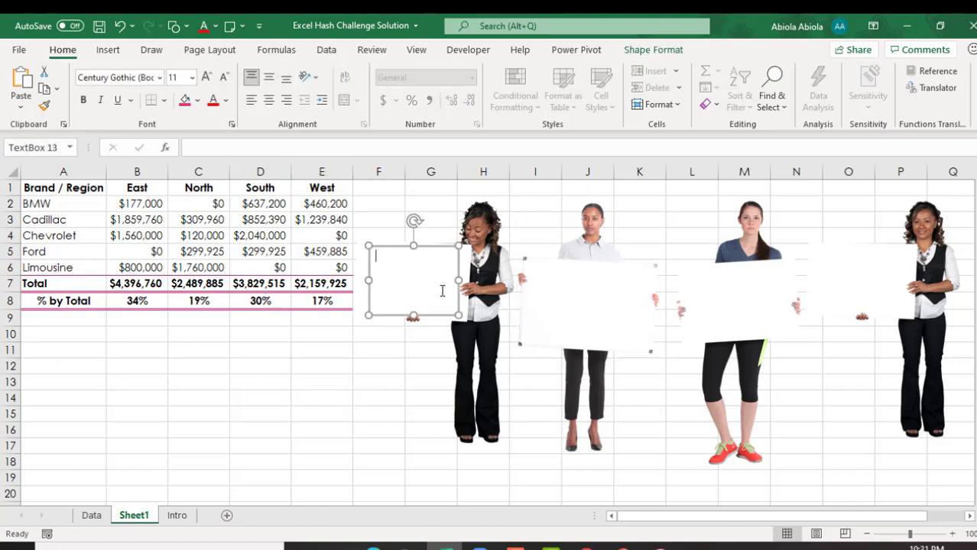
click(84, 100)
click(268, 101)
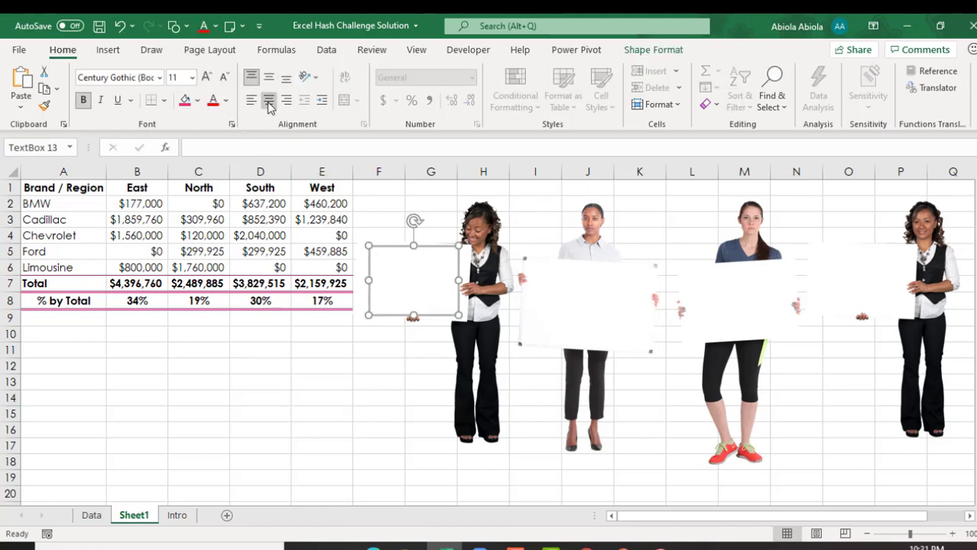
click(269, 82)
click(207, 77)
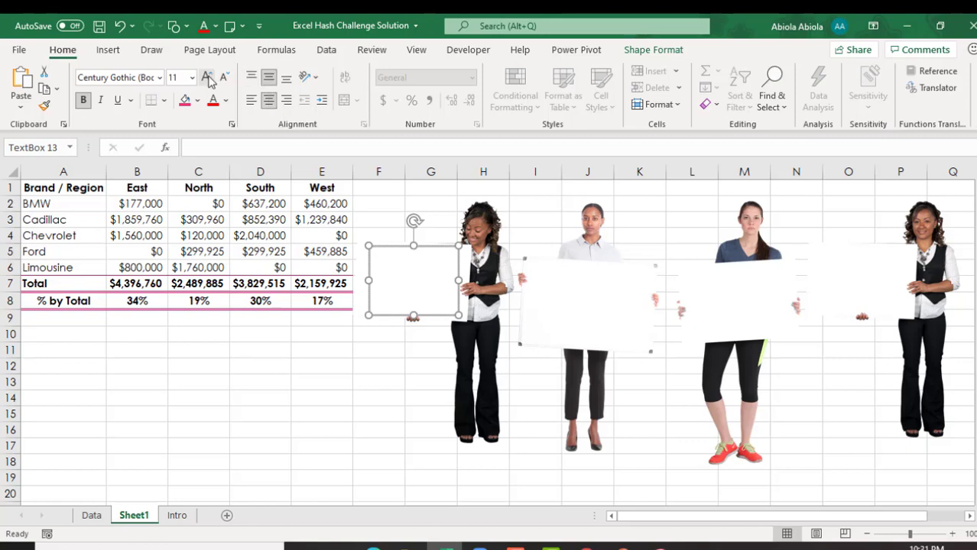
click(207, 77)
click(207, 77)
click(208, 78)
Link the text box to cell B8 so it shows 34%.
click(337, 148)
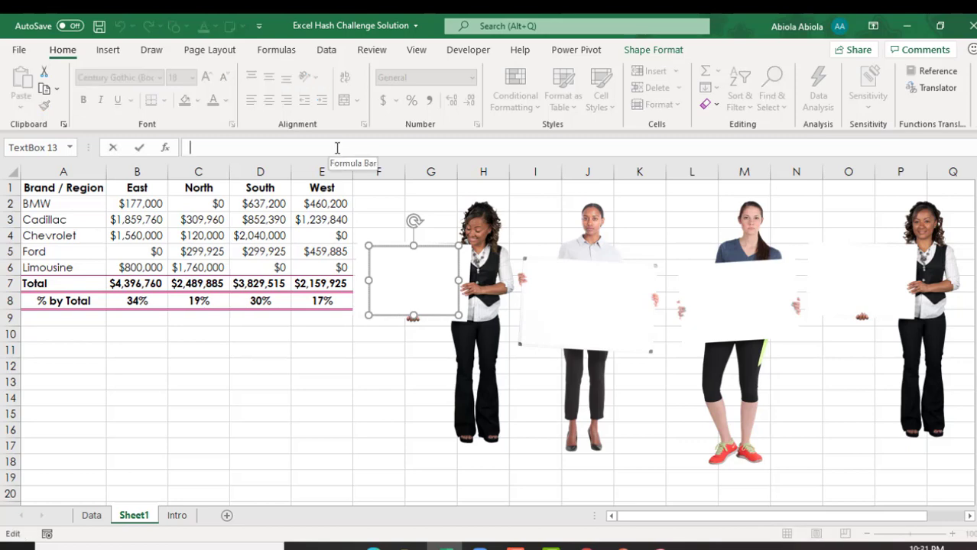
text(=)
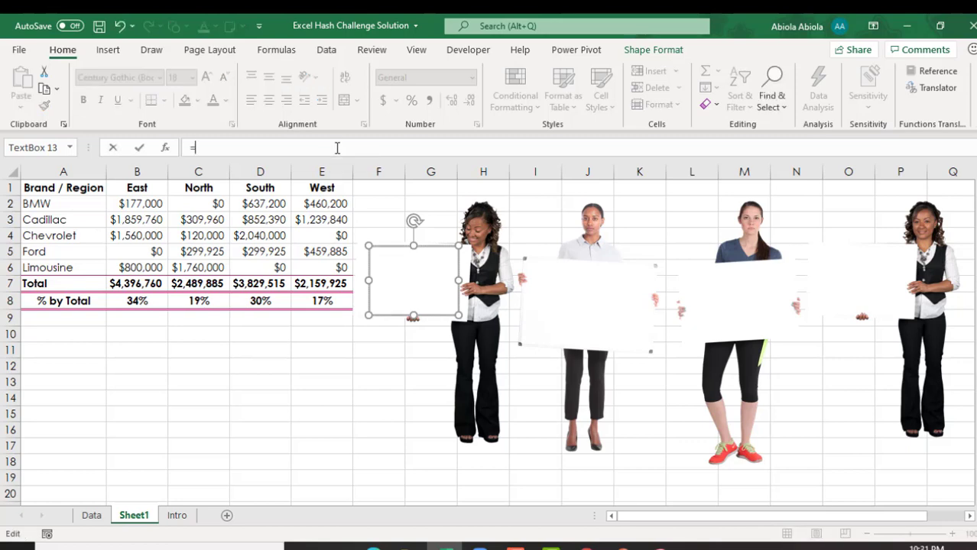
click(138, 301)
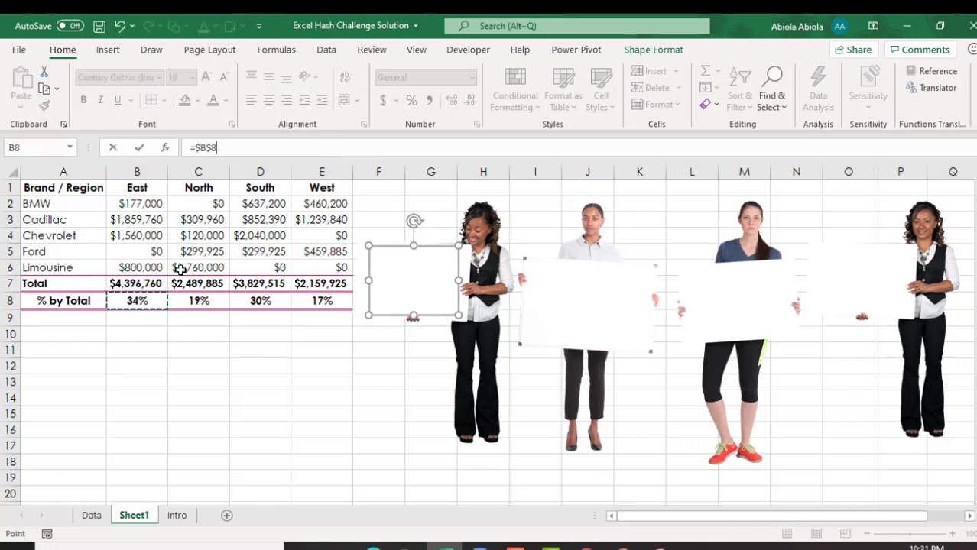
key(Return)
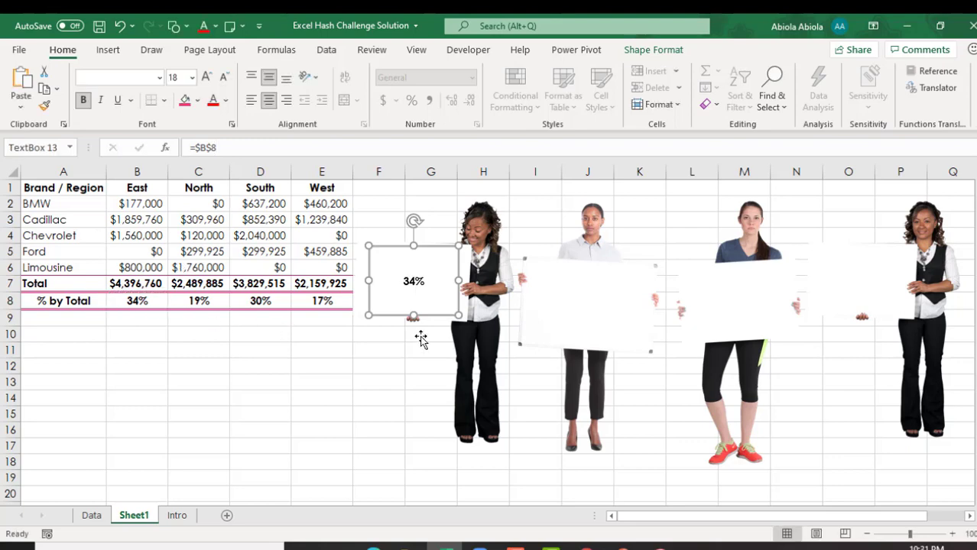
Enlarge the 34% text to 24 pt and copy the finished text box.
click(207, 78)
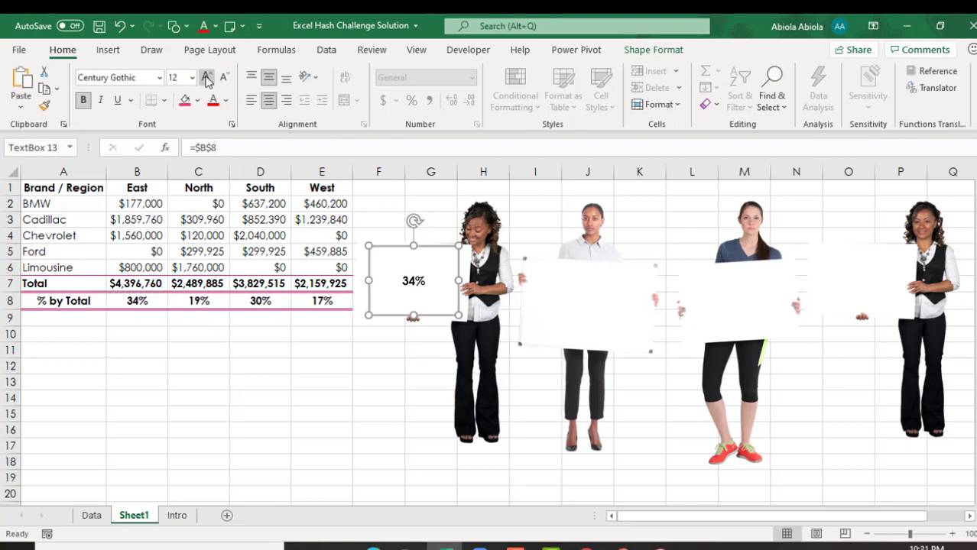
click(207, 78)
click(208, 79)
click(208, 79)
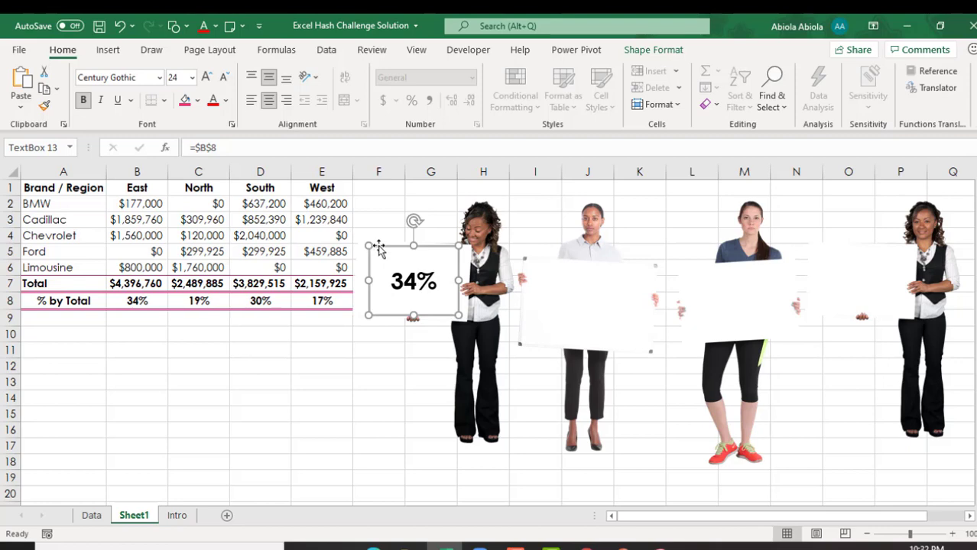
key(ctrl+c)
Paste a copy of the 34% text box onto the middle woman's sign and widen it slightly.
click(588, 292)
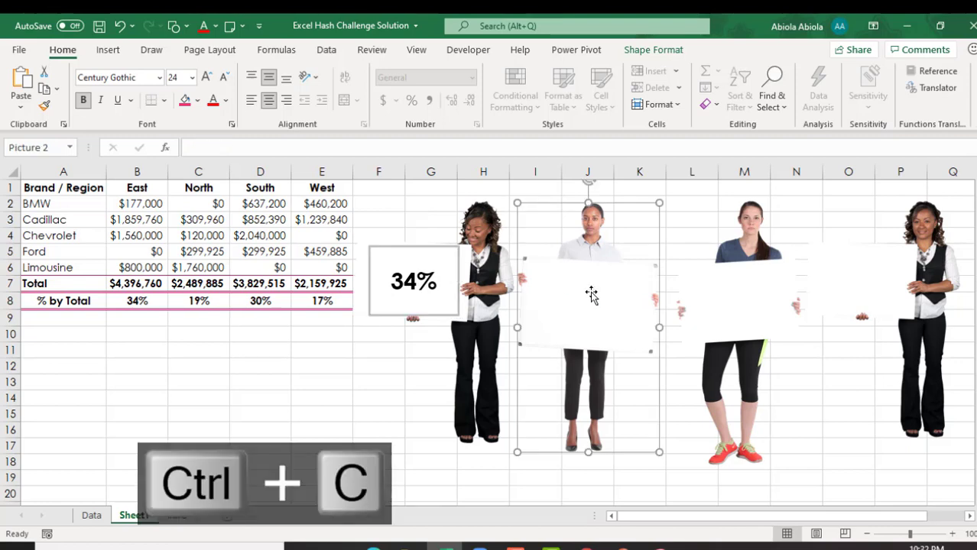
key(ctrl+v)
drag(588, 277, 618, 344)
drag(554, 314, 534, 304)
Paste two more copies of the text box onto the third and fourth women's signs.
click(725, 298)
key(ctrl+v)
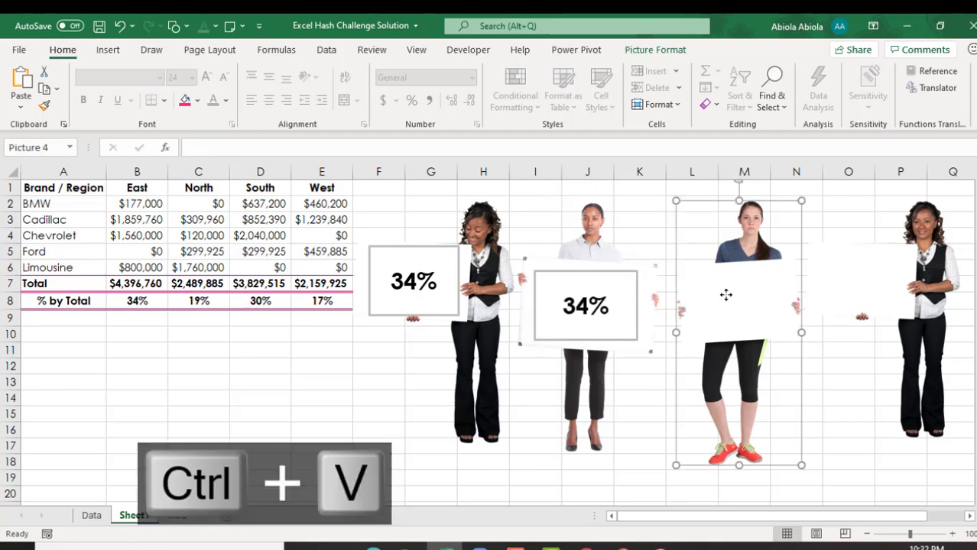
drag(739, 273, 754, 335)
click(860, 274)
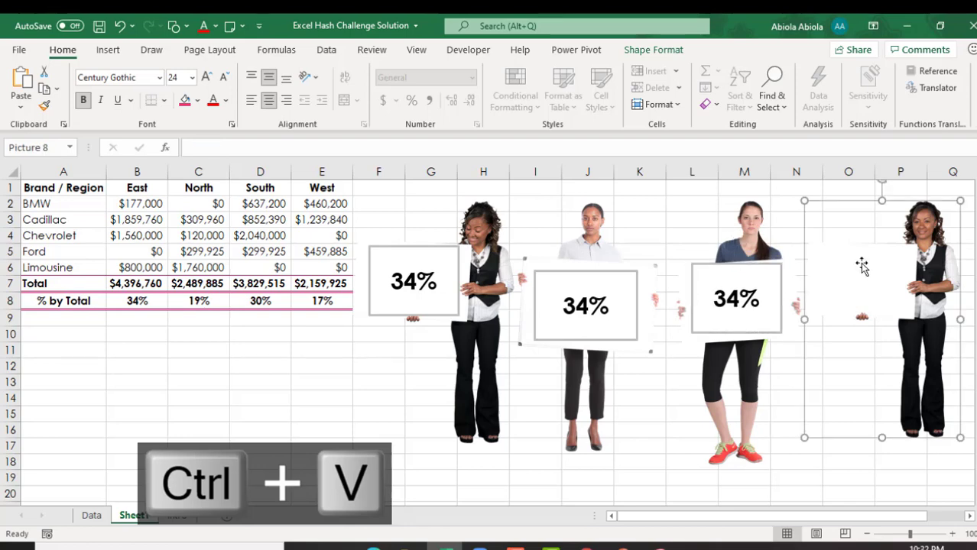
key(ctrl+v)
drag(864, 275, 873, 317)
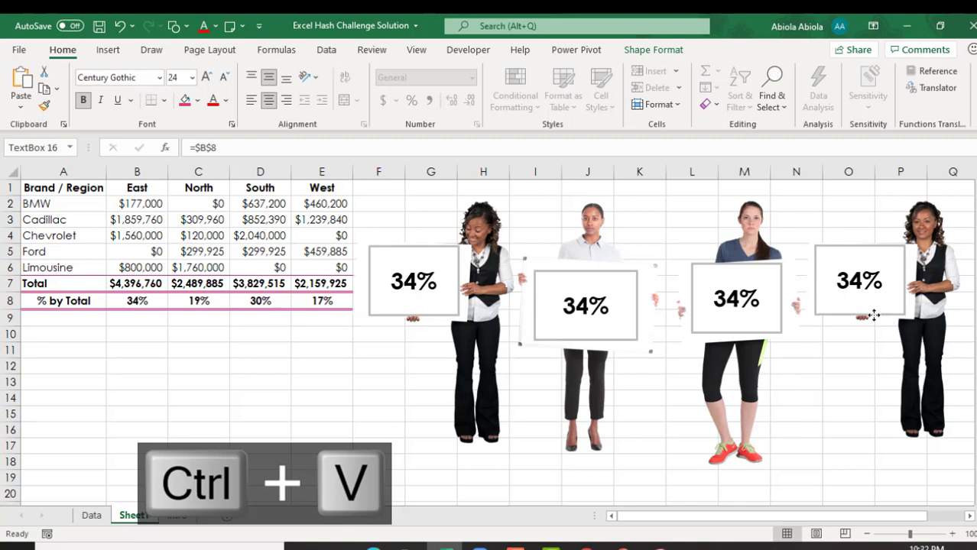
Relink the middle woman's text box to North's C8 so it shows 19%.
click(564, 300)
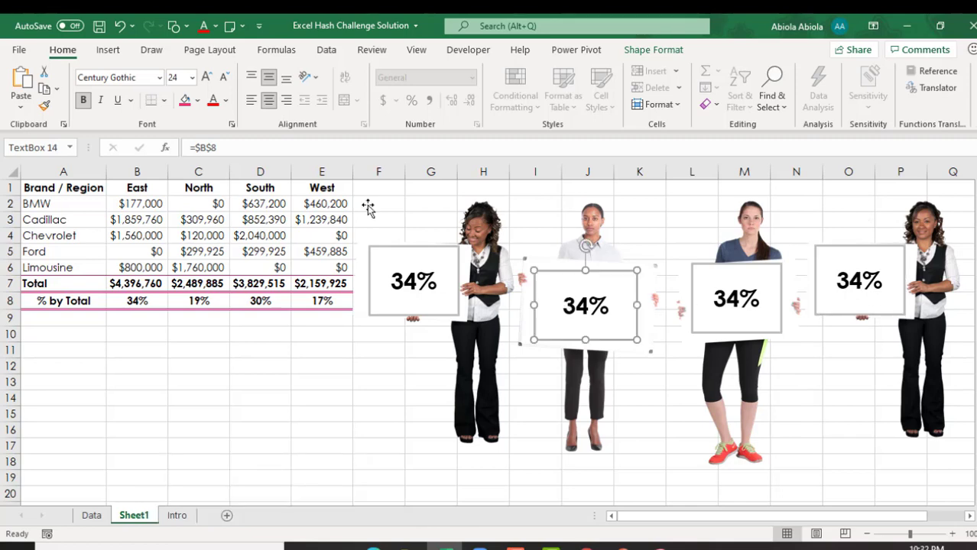
click(259, 149)
key(BackSpace)
key(BackSpace)
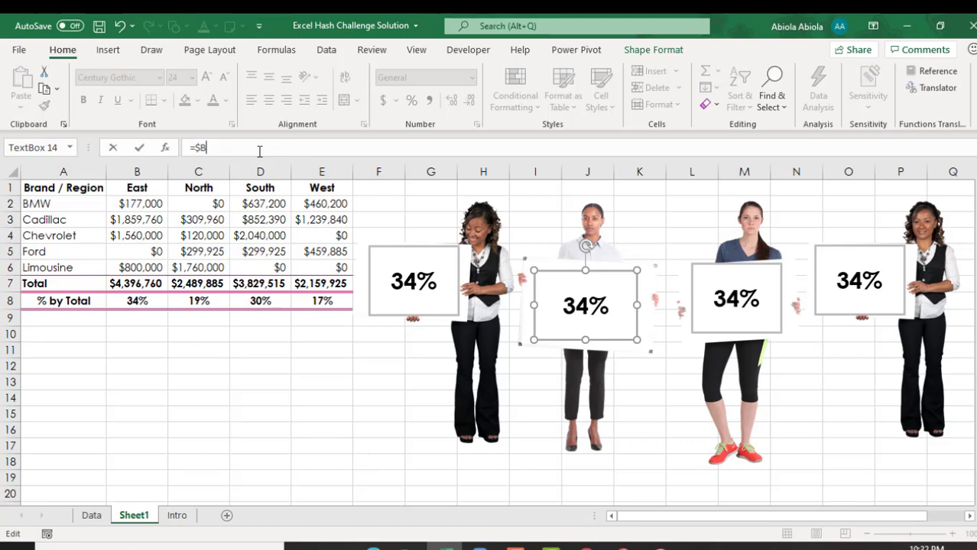
text(9)
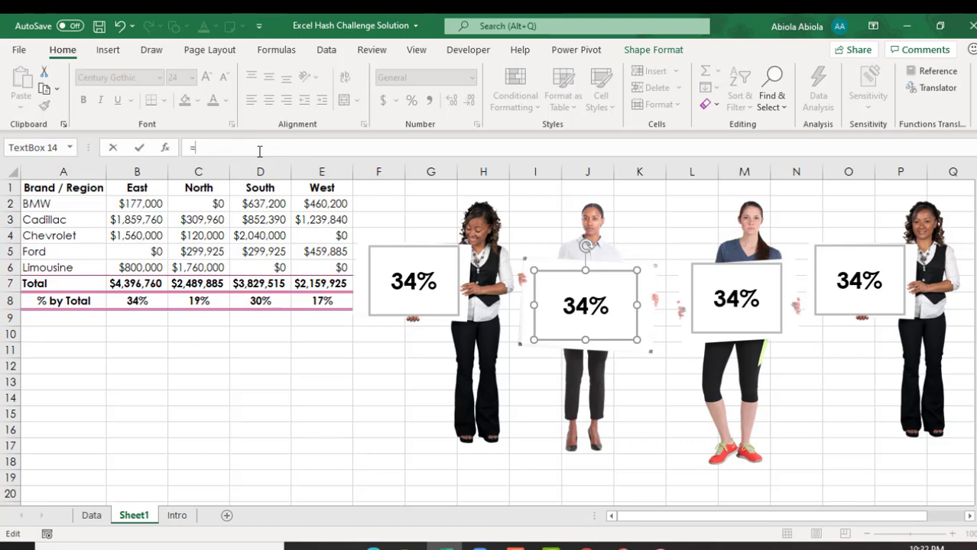
click(193, 302)
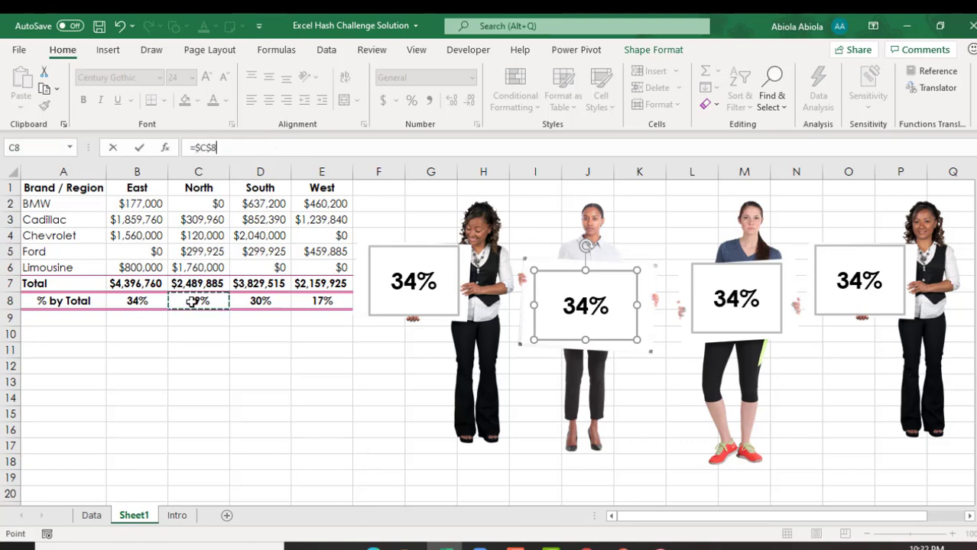
key(Return)
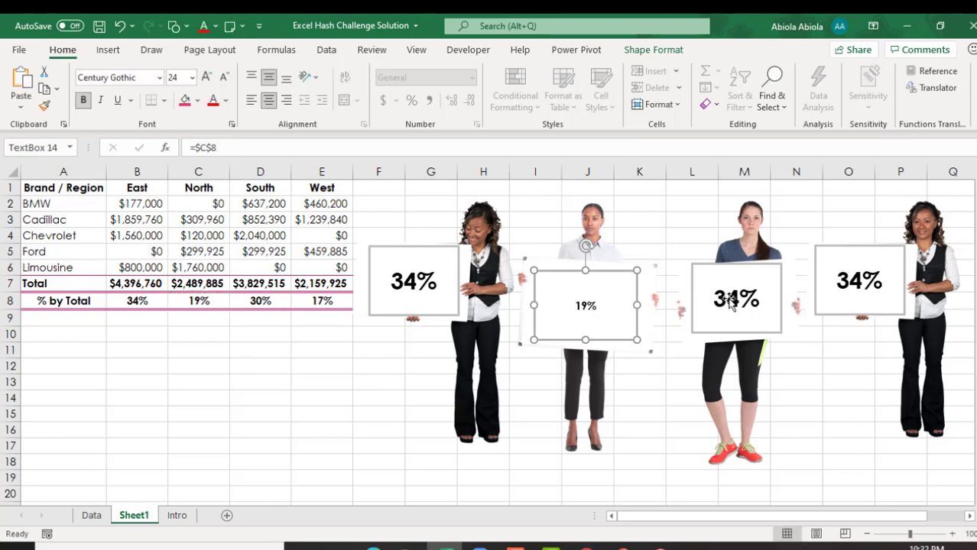
Relink the third woman's text box to =$D$8 so it shows 30%.
click(736, 300)
click(249, 152)
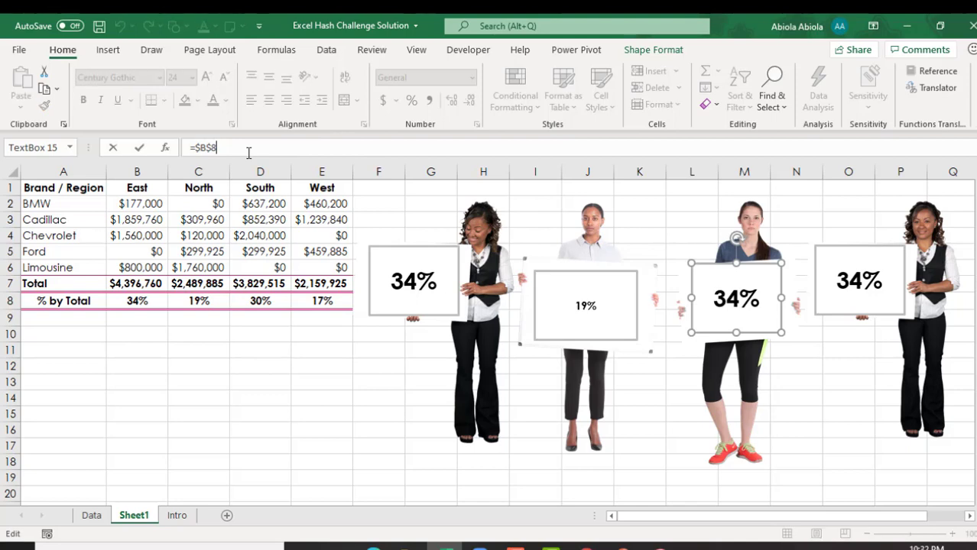
key(BackSpace)
key(BackSpace)
key(BackSpace)
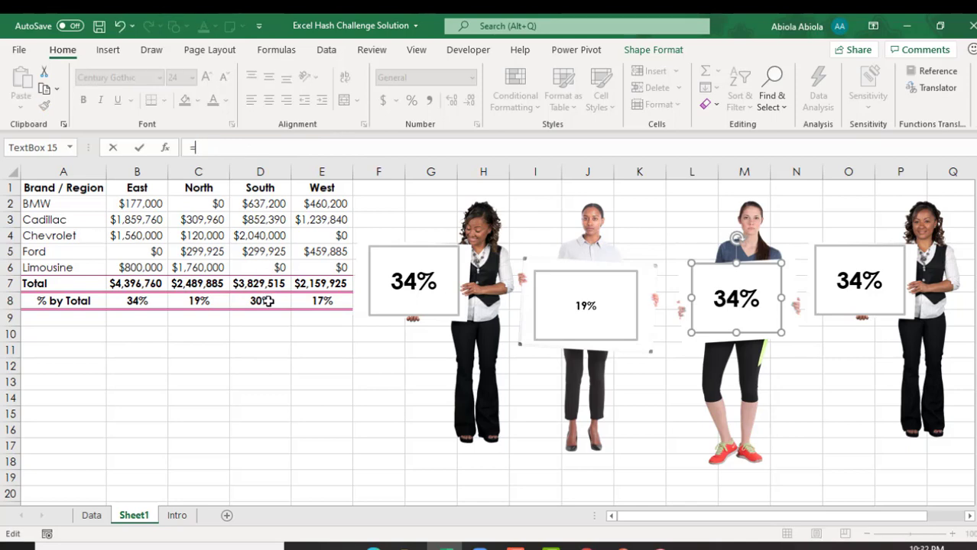
click(262, 301)
key(F4)
key(Return)
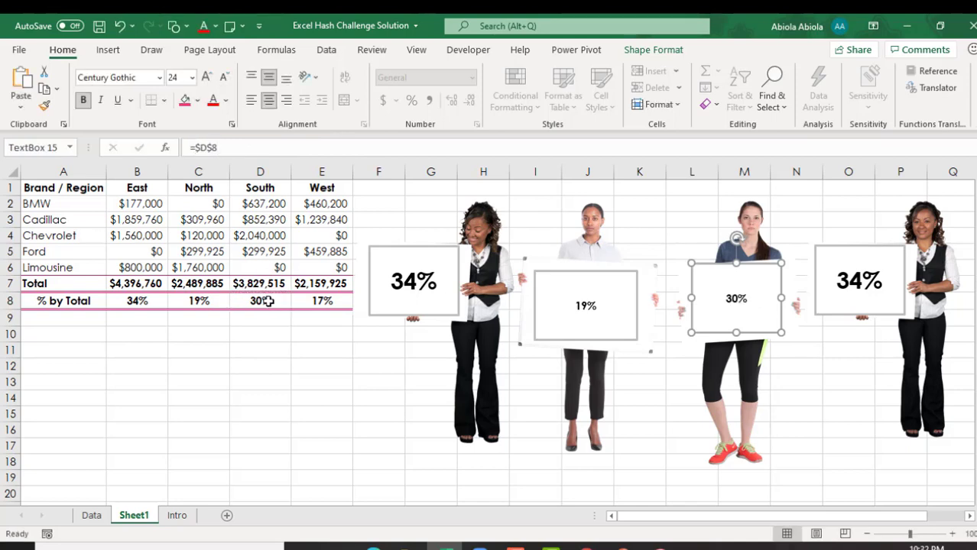
Relink the fourth woman's text box to West's E8 so it shows 17%.
click(852, 273)
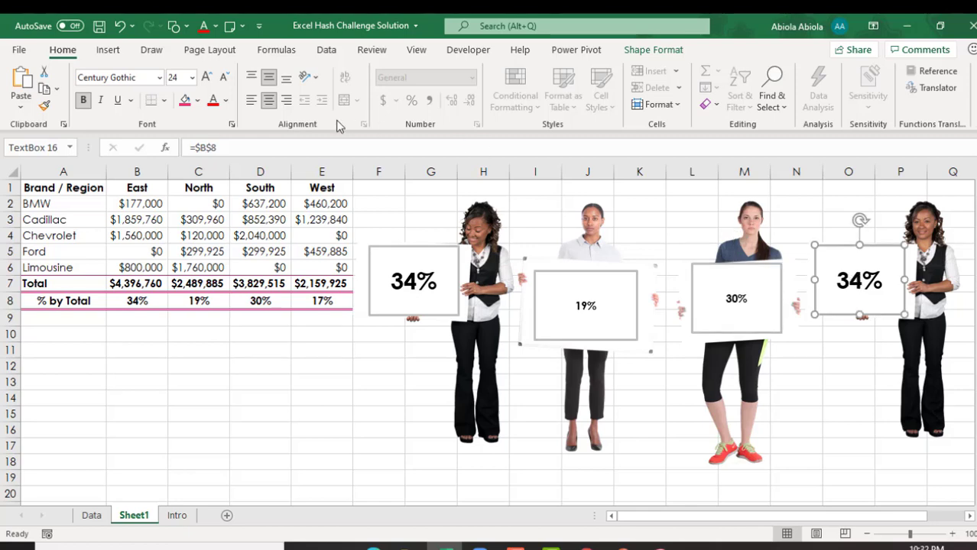
click(238, 150)
key(BackSpace)
key(BackSpace)
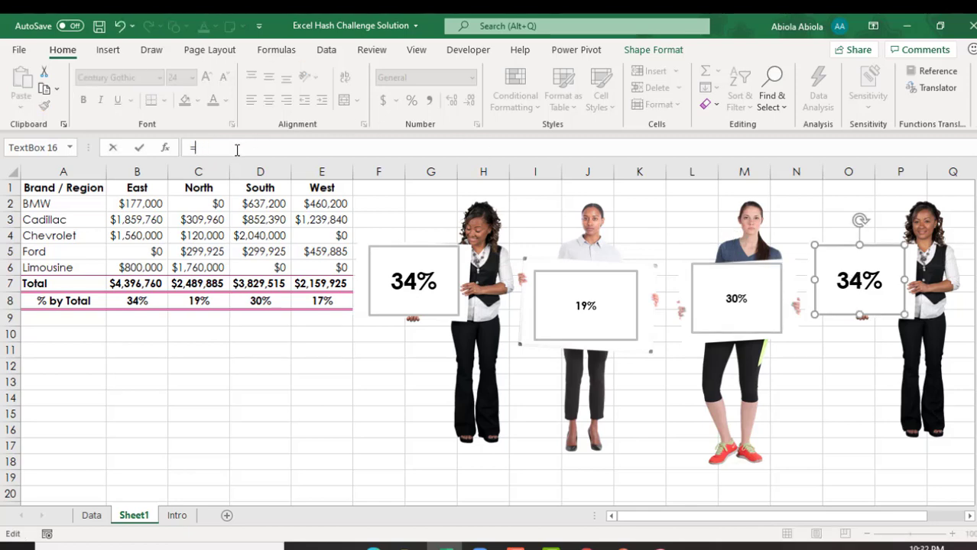
text(e)
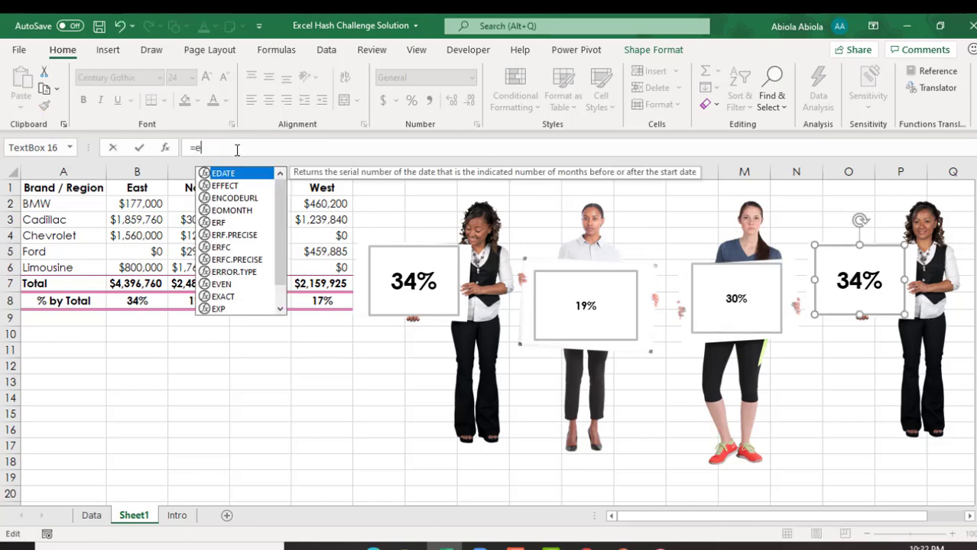
text(8)
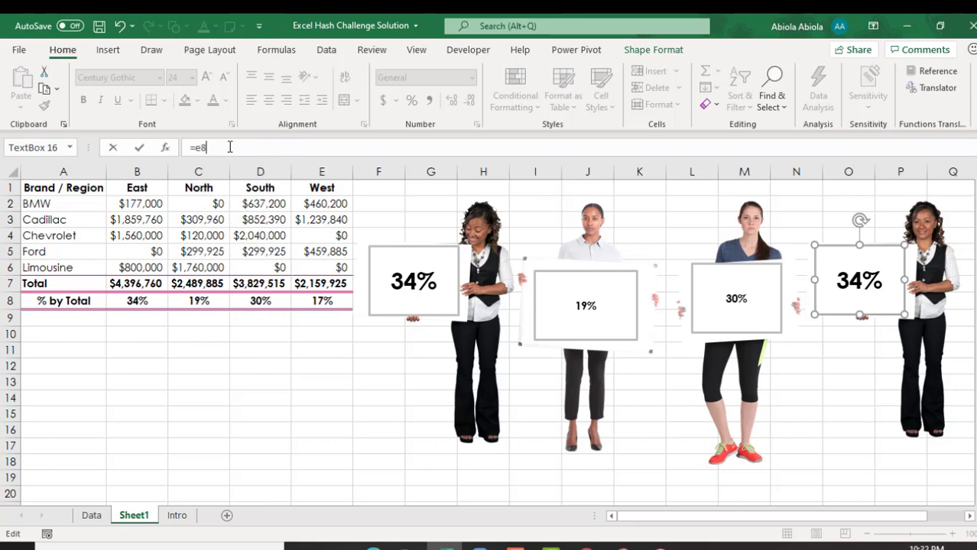
click(308, 300)
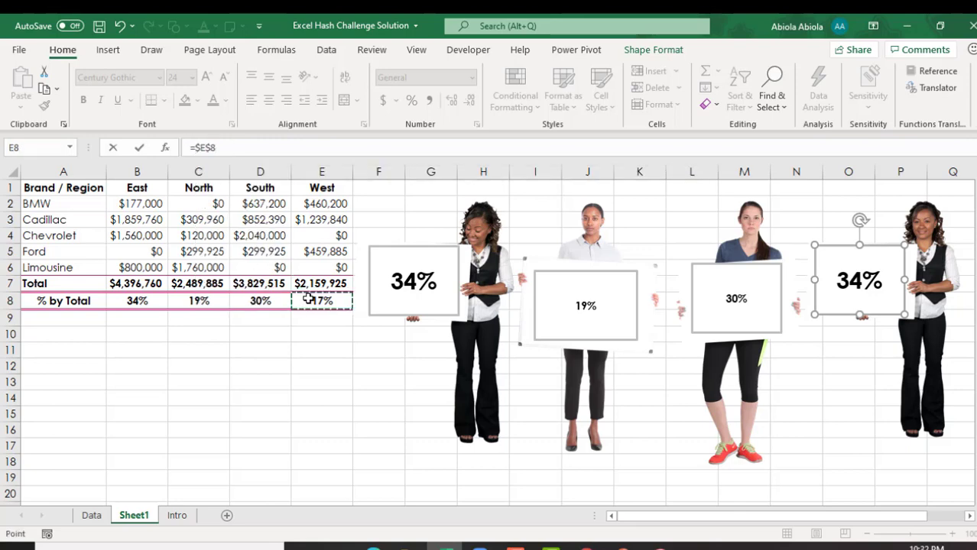
key(Return)
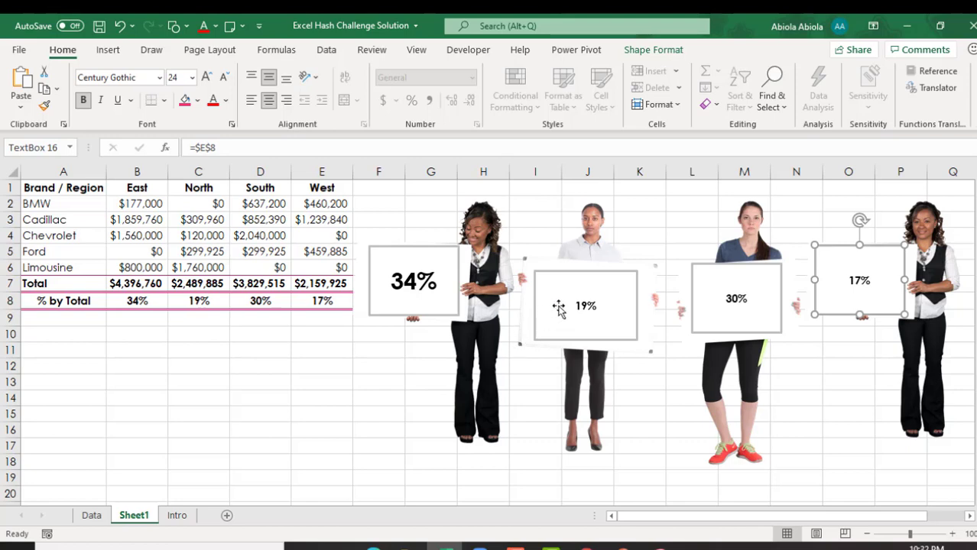
click(584, 312)
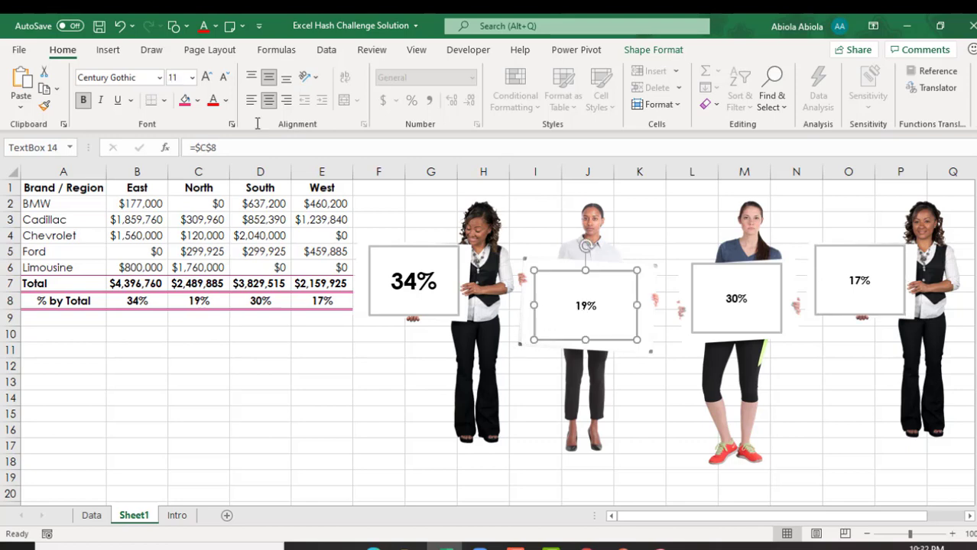
Enlarge the sign text to match the 34% sign: 19% to 28 pt, 30% to 24 pt, 17% to 28 pt.
click(206, 79)
click(206, 79)
click(206, 79)
click(205, 79)
click(206, 79)
click(205, 79)
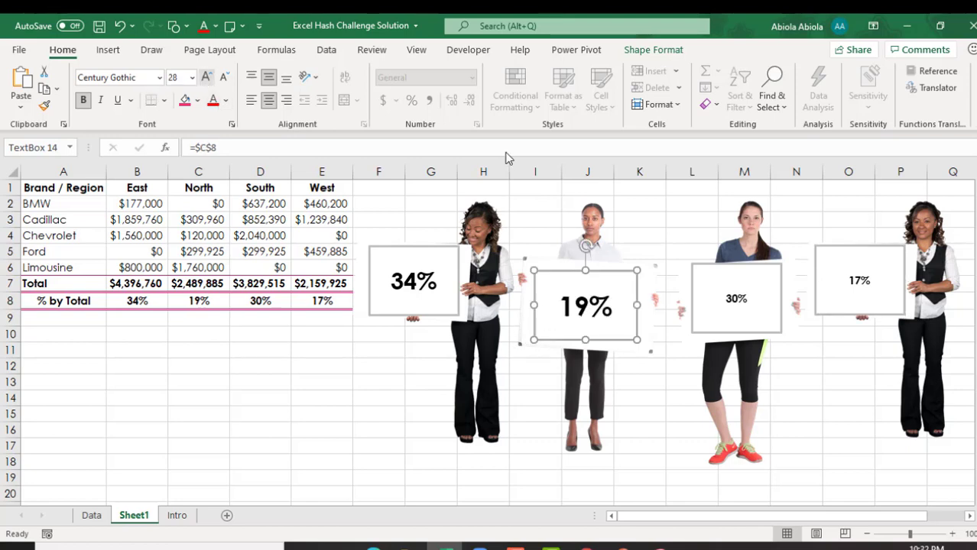
click(730, 294)
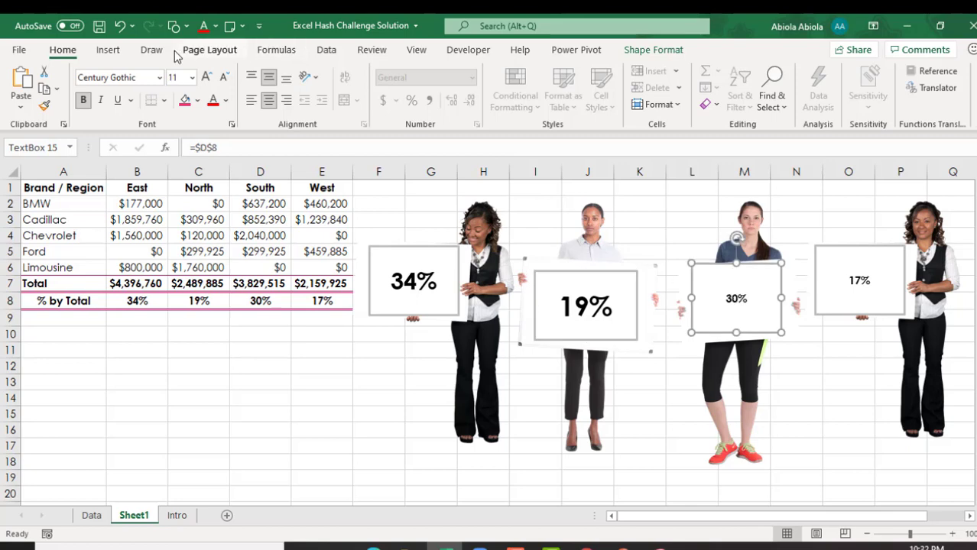
click(206, 79)
click(206, 79)
click(205, 79)
click(206, 79)
click(205, 79)
click(205, 79)
click(205, 78)
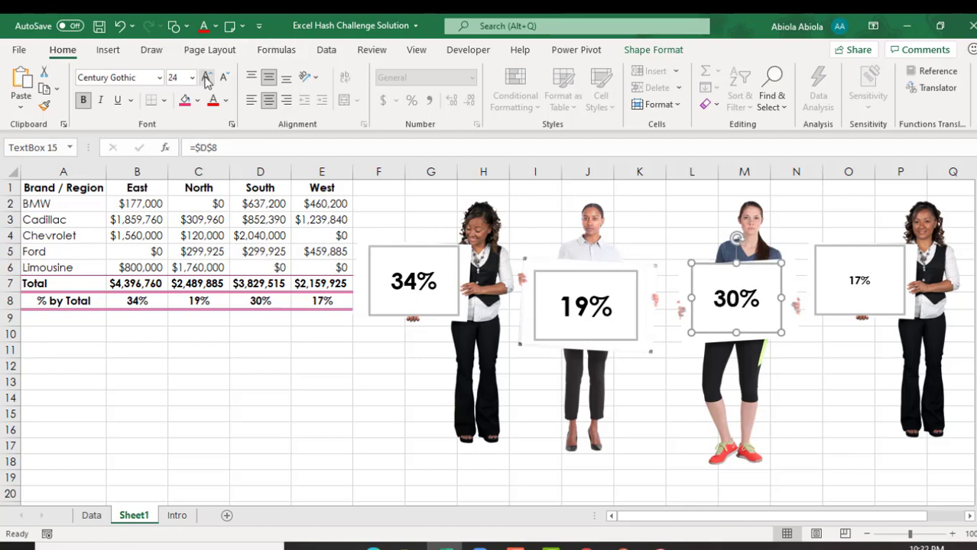
click(848, 280)
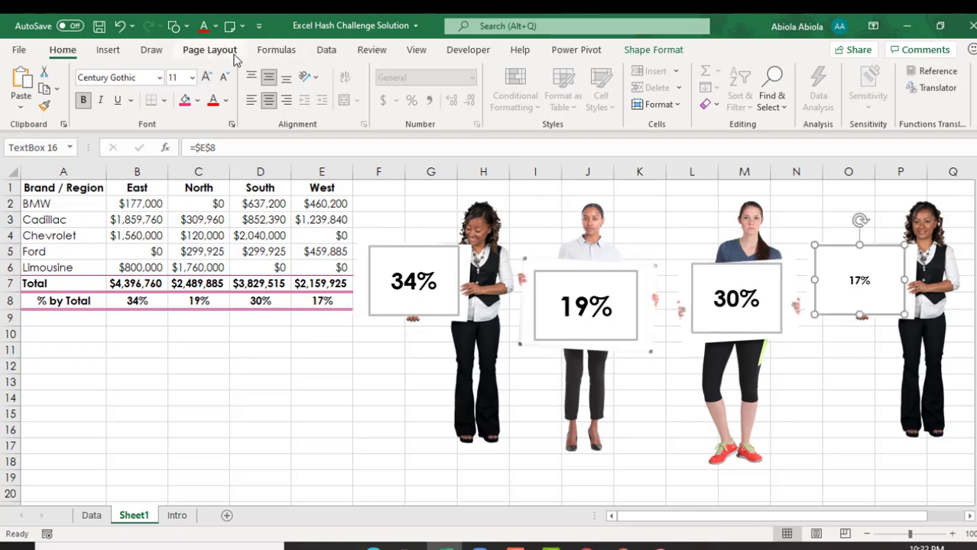
click(206, 79)
click(206, 79)
click(206, 79)
click(206, 79)
click(206, 79)
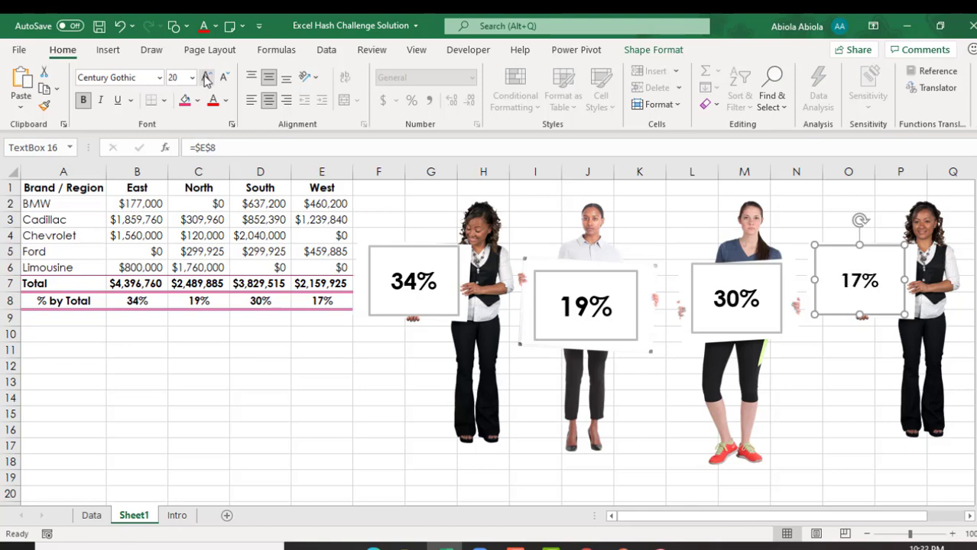
click(206, 78)
click(206, 78)
click(172, 392)
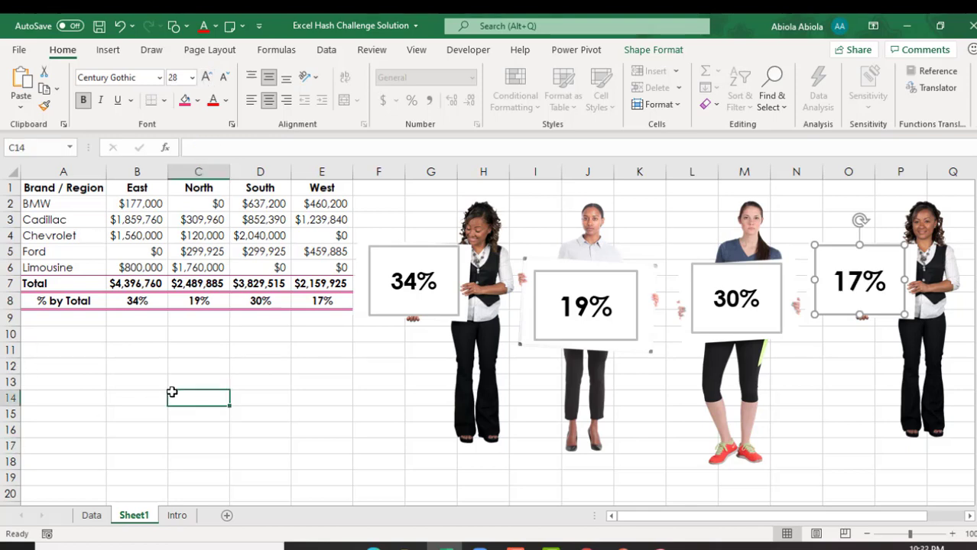